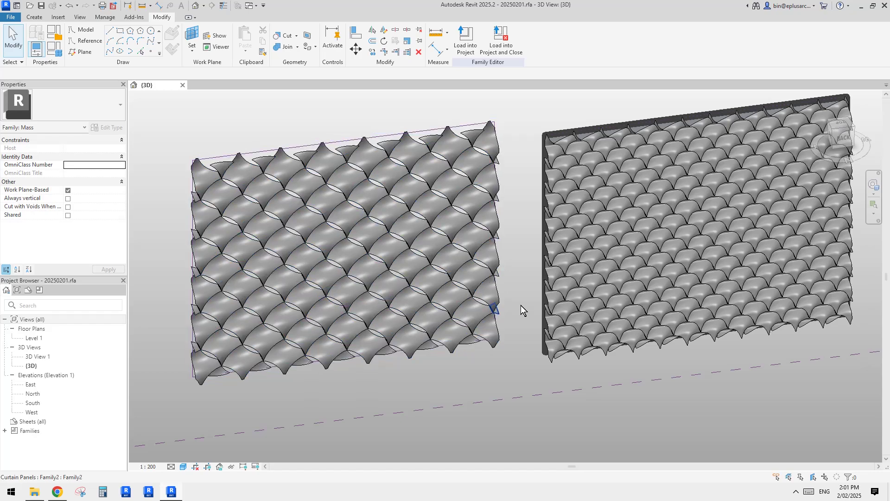
- Examine the two patterned curtain panel walls in the 3D view, overall and close up
{"action": "key", "text": "Tab"}
{"action": "left_click", "coordinate": [432, 243]}
{"action": "mouse_move", "coordinate": [502, 259]}
{"action": "middle_mouse_down", "text": "shift"}
{"action": "mouse_move", "coordinate": [441, 223]}
{"action": "mouse_move", "coordinate": [463, 241]}
{"action": "mouse_move", "coordinate": [510, 250]}
{"action": "middle_mouse_up", "text": "shift"}
{"action": "scroll", "coordinate": [532, 258], "scroll_direction": "down", "scroll_amount": 5}
{"action": "middle_click_drag", "start_coordinate": [529, 293], "coordinate": [536, 265], "text": "shift"}
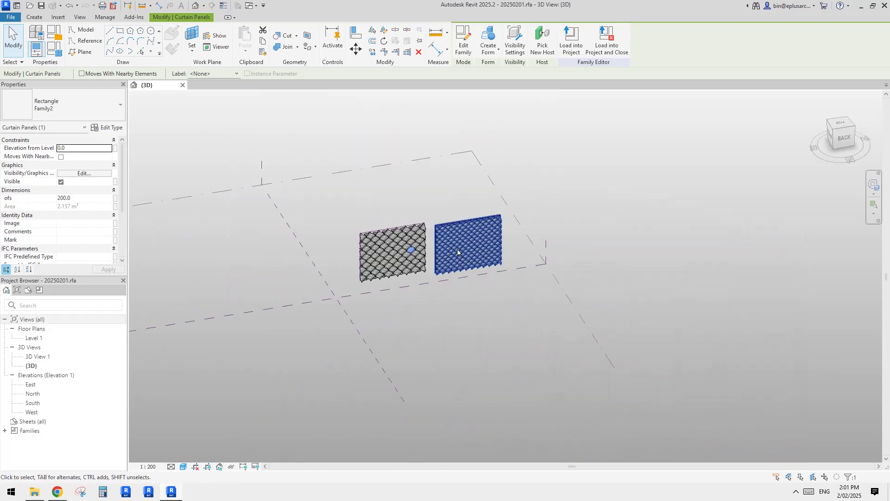
{"action": "scroll", "coordinate": [421, 260], "scroll_direction": "up", "scroll_amount": 10}
{"action": "key", "text": "Escape"}
{"action": "key", "text": "Tab"}
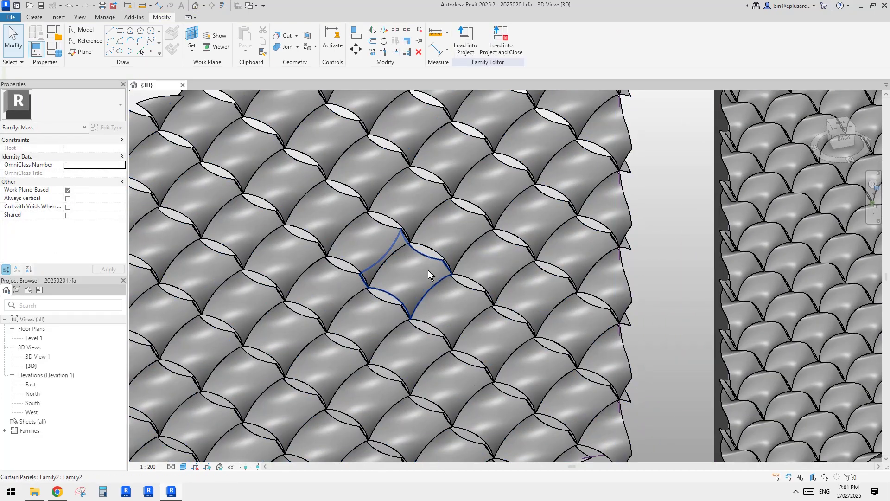
- Open a Family2 curtain panel for editing, inspect its twisted form, and close the family without saving
{"action": "left_click", "coordinate": [427, 271]}
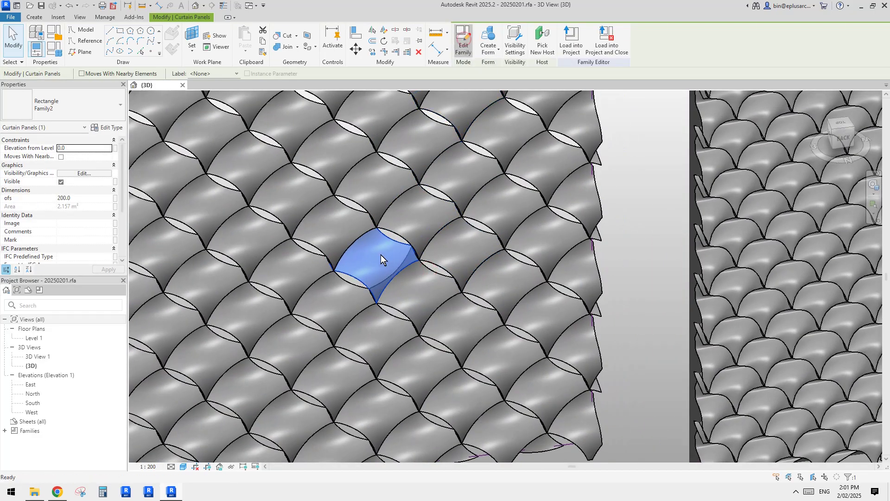
{"action": "double_click", "coordinate": [383, 259]}
{"action": "middle_click_drag", "start_coordinate": [518, 278], "coordinate": [646, 335], "text": "shift"}
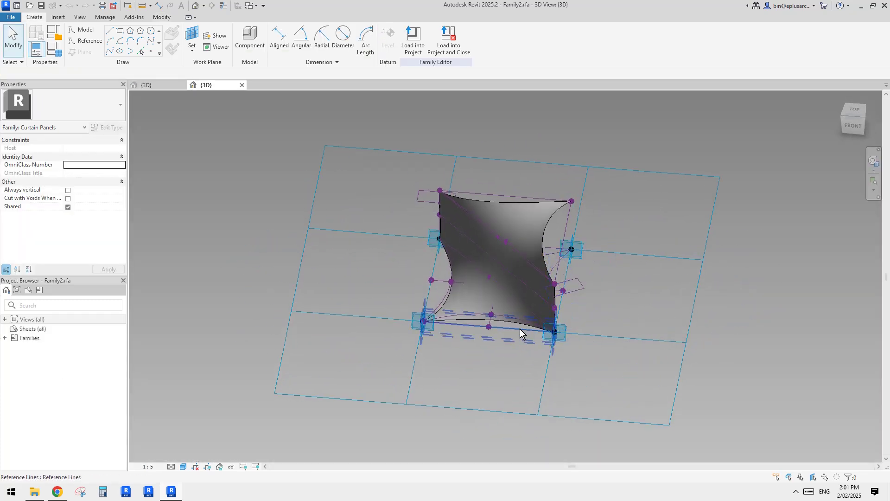
{"action": "middle_click_drag", "start_coordinate": [511, 324], "coordinate": [480, 325], "text": "shift"}
{"action": "left_click", "coordinate": [242, 85]}
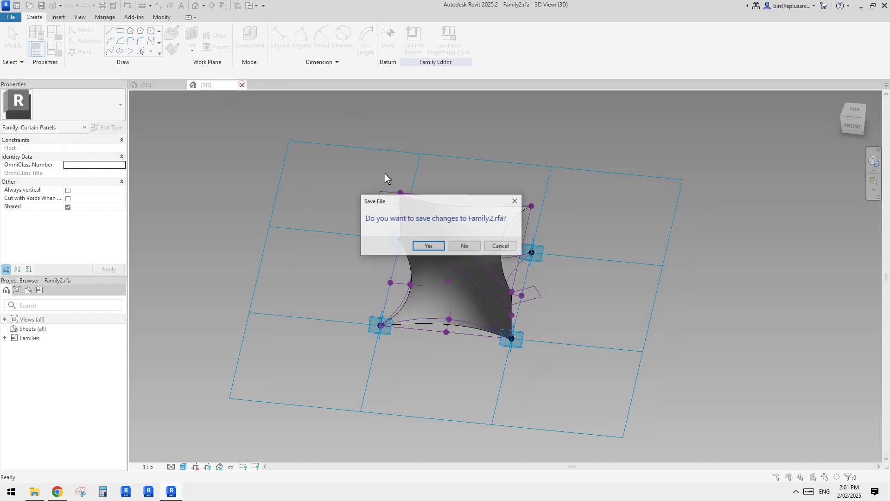
{"action": "left_click", "coordinate": [463, 246]}
{"action": "scroll", "coordinate": [480, 244], "scroll_direction": "down", "scroll_amount": 5}
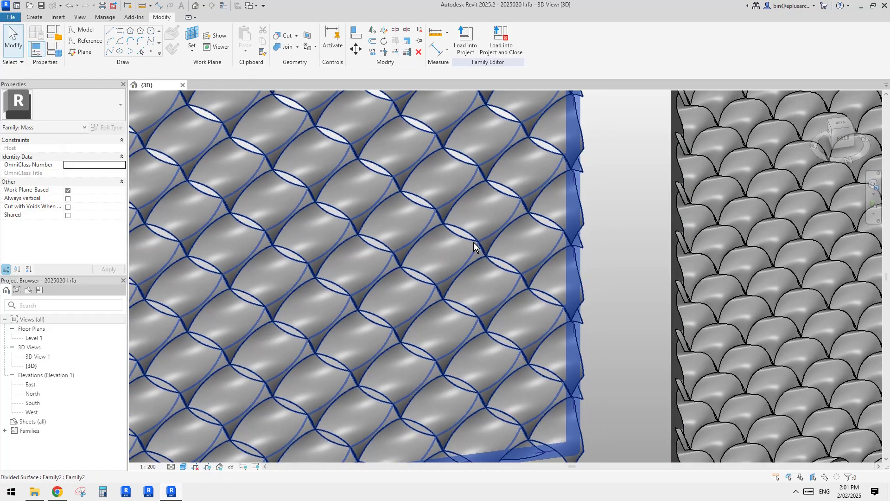
- Select a single Family2 panel in the wall and examine its shape from different angles
{"action": "scroll", "coordinate": [450, 250], "scroll_direction": "up", "scroll_amount": 5}
{"action": "left_click", "coordinate": [452, 252]}
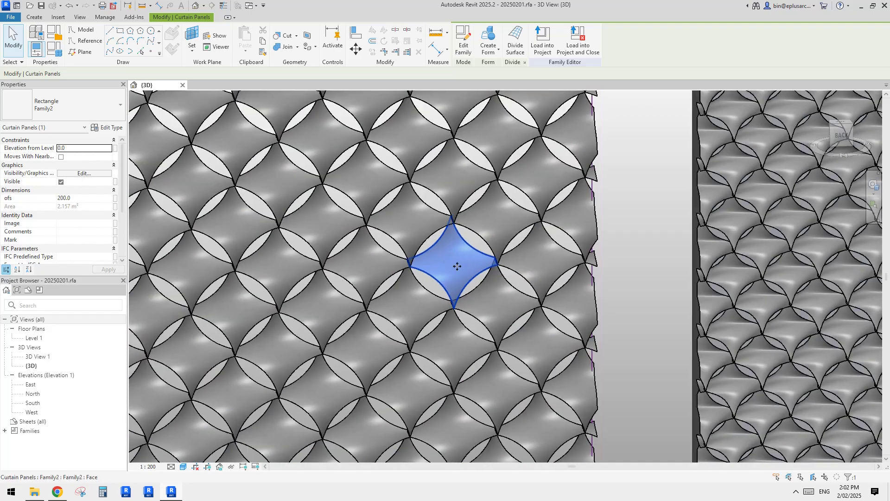
{"action": "mouse_move", "coordinate": [483, 238]}
{"action": "middle_mouse_down", "text": "shift"}
{"action": "mouse_move", "coordinate": [465, 203]}
{"action": "mouse_move", "coordinate": [484, 262]}
{"action": "mouse_move", "coordinate": [513, 277]}
{"action": "mouse_move", "coordinate": [466, 241]}
{"action": "mouse_move", "coordinate": [450, 254]}
{"action": "mouse_move", "coordinate": [467, 291]}
{"action": "mouse_move", "coordinate": [482, 274]}
{"action": "mouse_move", "coordinate": [599, 320]}
{"action": "middle_mouse_up", "text": "shift"}
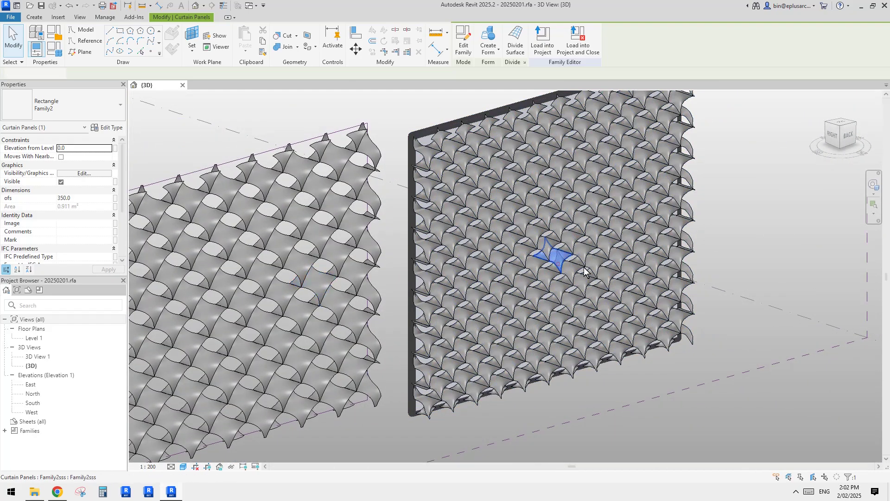
- Select individual Family2sss panels in the second wall and examine their shape and overlap from several angles
{"action": "left_click", "coordinate": [569, 270]}
{"action": "scroll", "coordinate": [547, 260], "scroll_direction": "up", "scroll_amount": 6}
{"action": "scroll", "coordinate": [521, 246], "scroll_direction": "down", "scroll_amount": 10}
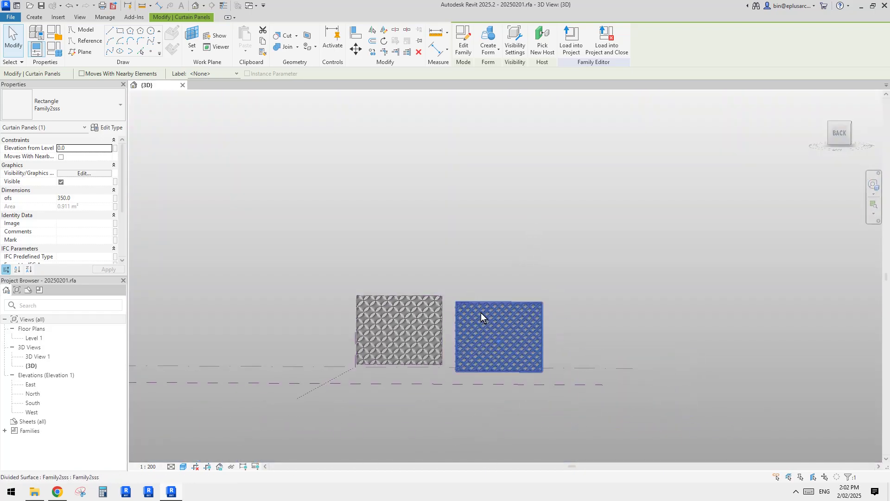
{"action": "scroll", "coordinate": [513, 351], "scroll_direction": "up", "scroll_amount": 8}
{"action": "middle_click_drag", "start_coordinate": [513, 351], "coordinate": [536, 309], "text": "shift"}
{"action": "scroll", "coordinate": [520, 275], "scroll_direction": "up", "scroll_amount": 5}
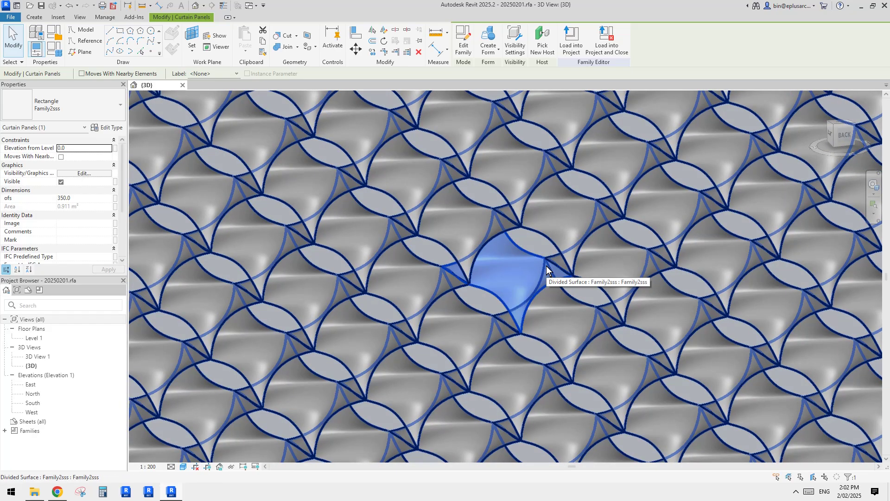
{"action": "middle_click_drag", "start_coordinate": [510, 271], "coordinate": [587, 292], "text": "shift"}
{"action": "key", "text": "Escape"}
{"action": "scroll", "coordinate": [513, 273], "scroll_direction": "down", "scroll_amount": 5}
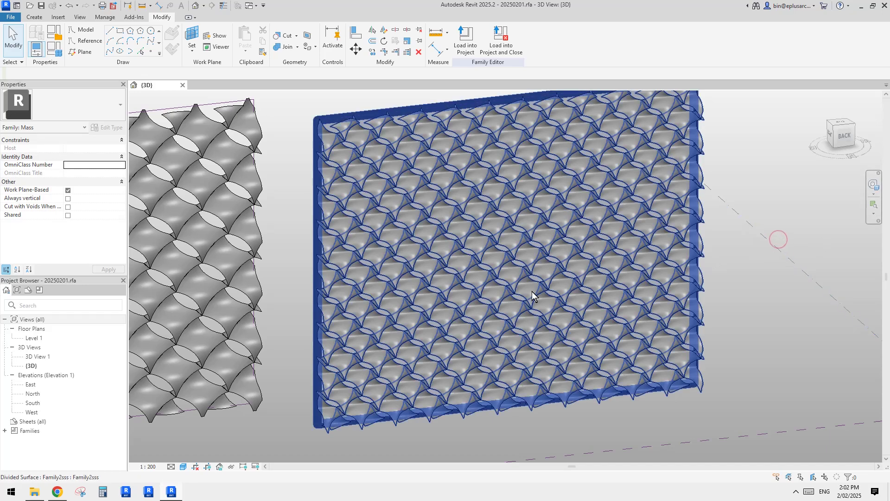
{"action": "key", "text": "Tab"}
{"action": "left_click", "coordinate": [530, 291]}
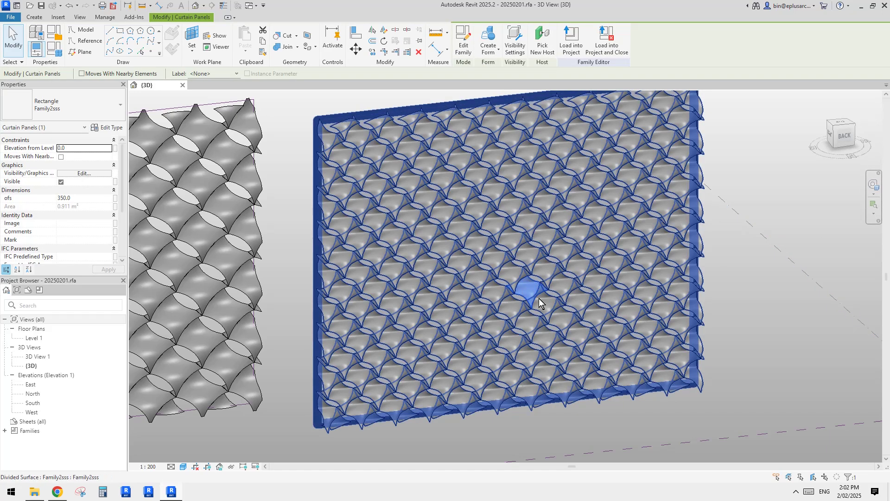
{"action": "middle_click_drag", "start_coordinate": [533, 300], "coordinate": [418, 278], "text": "shift"}
{"action": "left_click", "coordinate": [559, 276]}
- Set the U and V grid distances of the Family2 divided surface to 1800
{"action": "left_click", "coordinate": [211, 252]}
{"action": "middle_click_drag", "start_coordinate": [211, 253], "coordinate": [331, 252]}
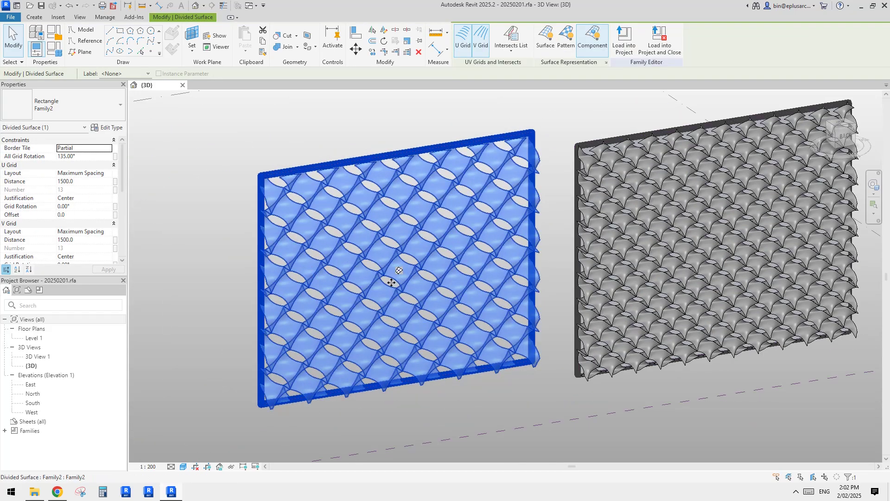
{"action": "left_click", "coordinate": [79, 182]}
{"action": "type", "text": "1800"}
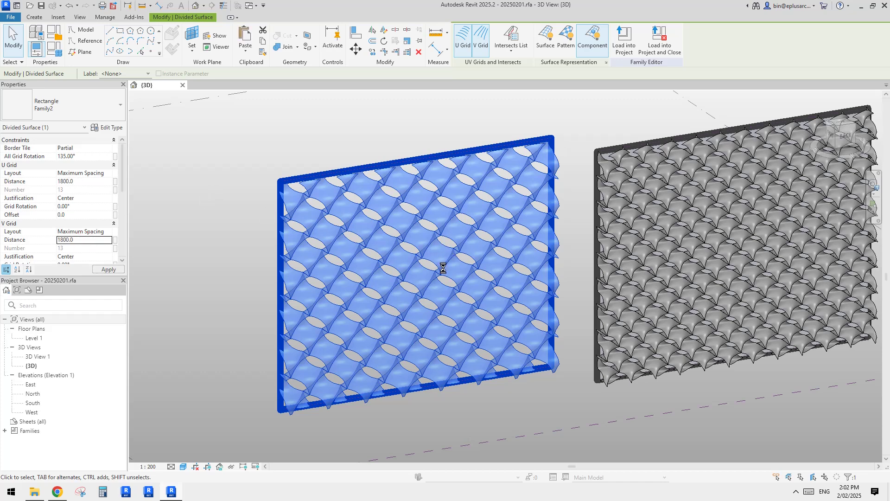
- Set the U and V grid distances of the Family2sss divided surface to 1800
{"action": "middle_click_drag", "start_coordinate": [462, 275], "coordinate": [270, 284]}
{"action": "left_click", "coordinate": [573, 255]}
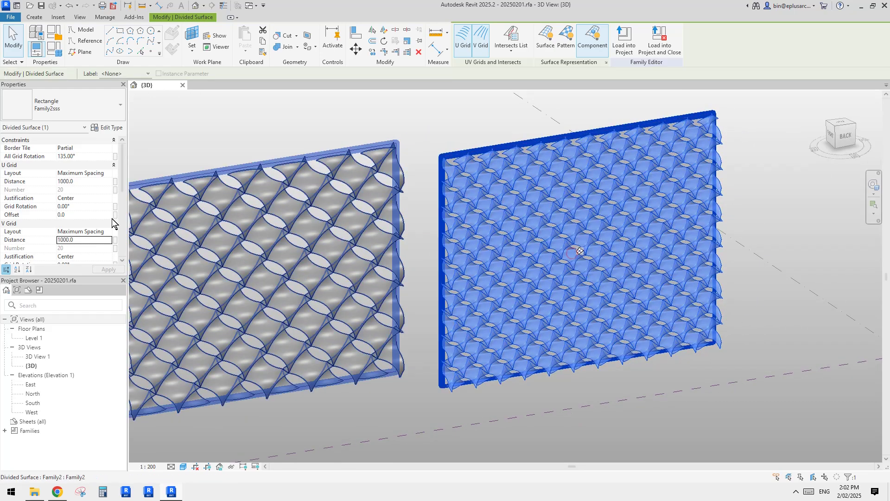
{"action": "left_click", "coordinate": [88, 181]}
{"action": "type", "text": "1"}
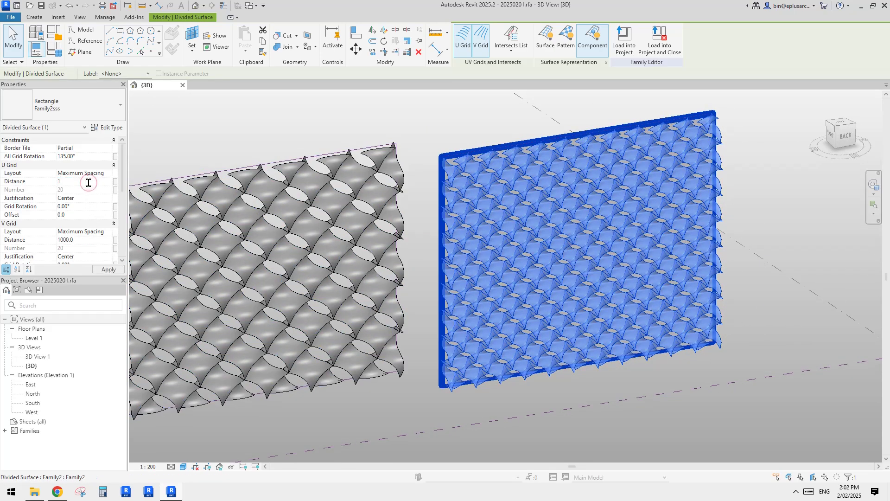
{"action": "left_click", "coordinate": [88, 240]}
{"action": "type", "text": "180"}
{"action": "key", "text": "Return"}
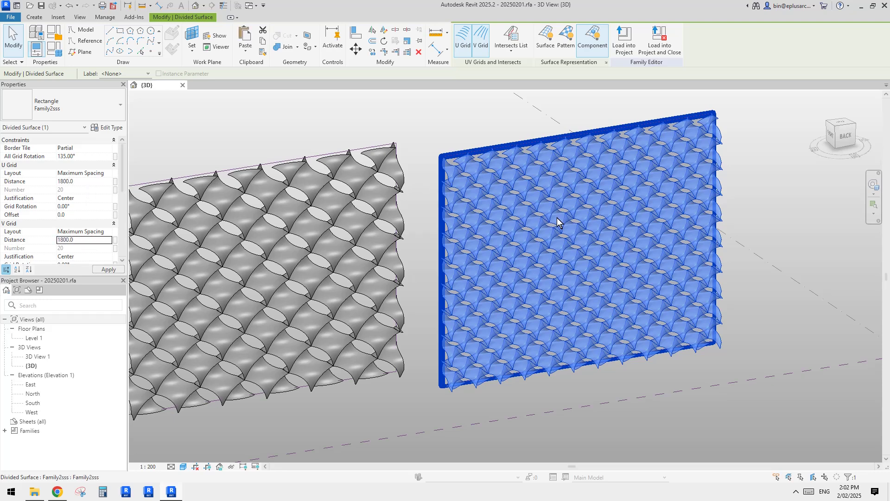
- Compare the Family2 and Family2sss walls from several distances and viewing angles
{"action": "middle_click_drag", "start_coordinate": [649, 238], "coordinate": [606, 260]}
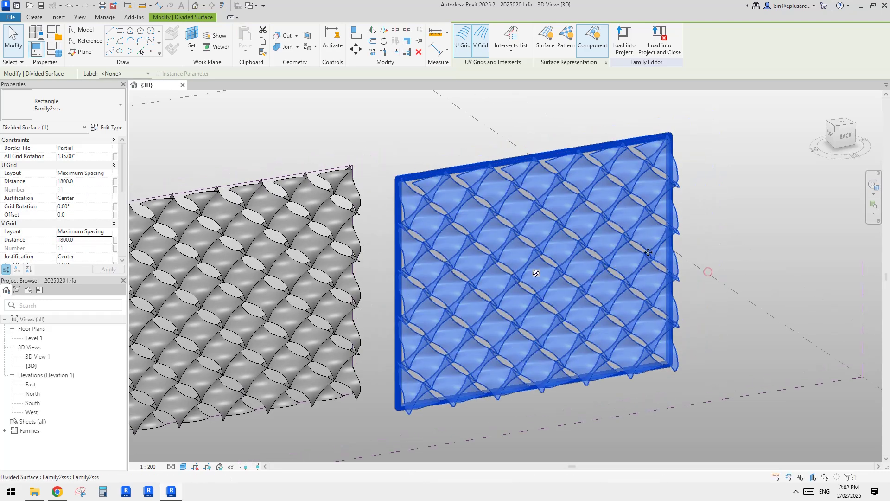
{"action": "scroll", "coordinate": [602, 257], "scroll_direction": "down", "scroll_amount": 2}
{"action": "scroll", "coordinate": [620, 255], "scroll_direction": "down", "scroll_amount": 3}
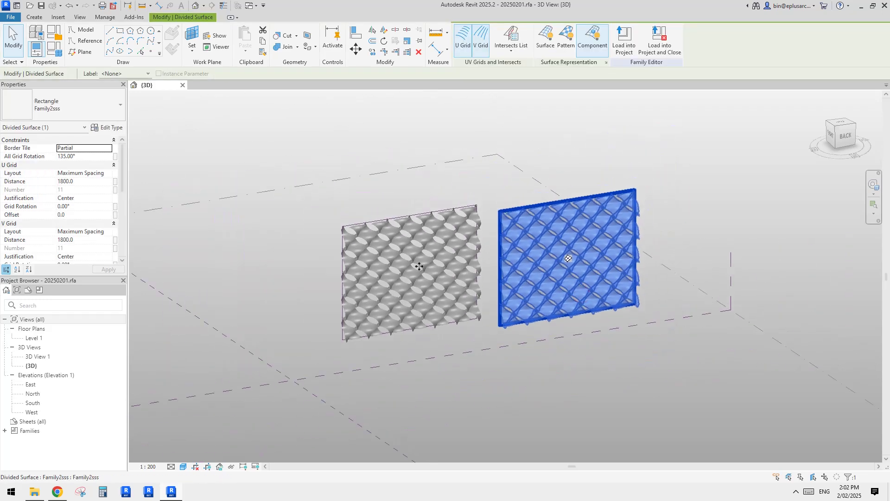
{"action": "scroll", "coordinate": [470, 280], "scroll_direction": "down", "scroll_amount": 2}
{"action": "middle_click_drag", "start_coordinate": [605, 158], "coordinate": [617, 180]}
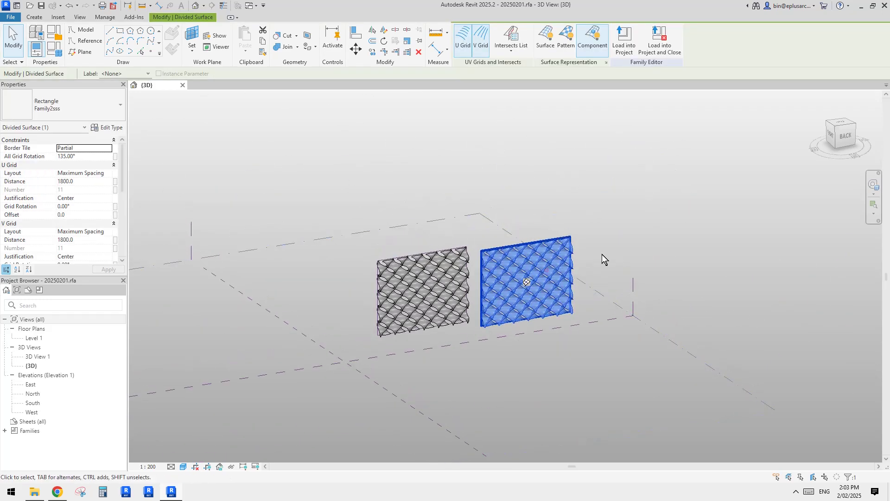
{"action": "scroll", "coordinate": [598, 278], "scroll_direction": "up", "scroll_amount": 3}
{"action": "left_click", "coordinate": [612, 298]}
{"action": "left_click", "coordinate": [551, 291]}
{"action": "scroll", "coordinate": [552, 291], "scroll_direction": "up", "scroll_amount": 2}
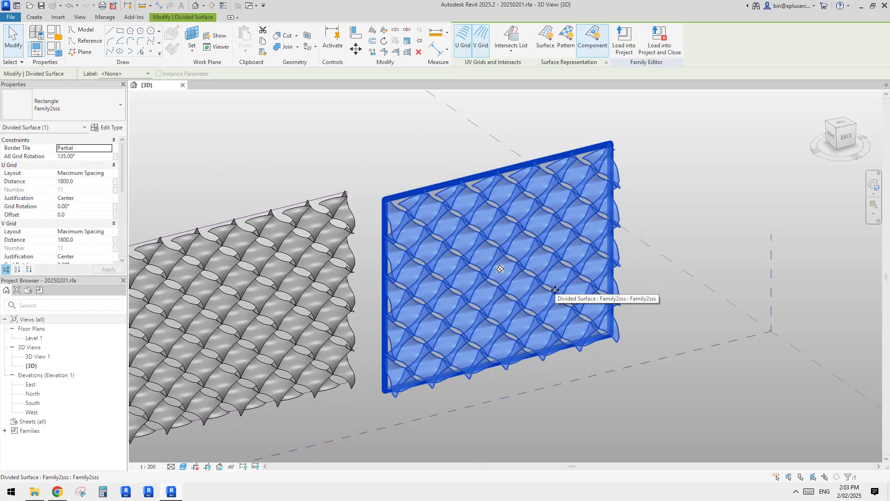
{"action": "left_click", "coordinate": [616, 290]}
{"action": "left_click", "coordinate": [534, 291]}
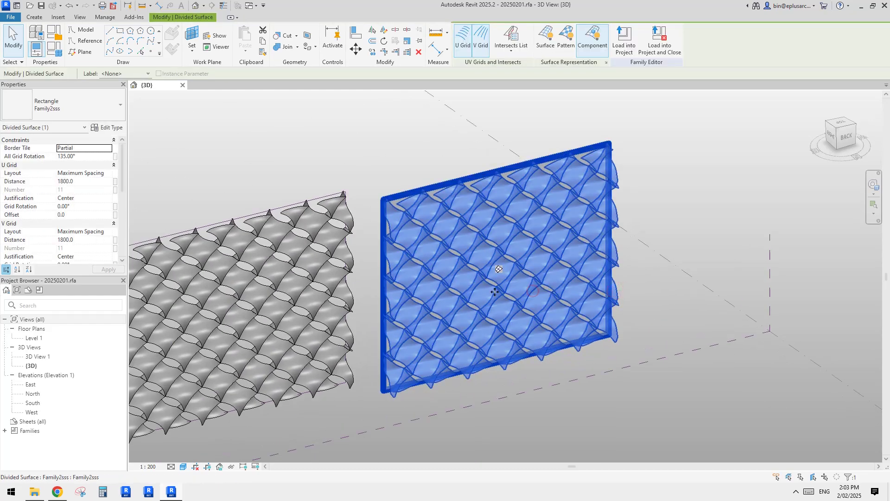
{"action": "middle_click_drag", "start_coordinate": [509, 273], "coordinate": [472, 232], "text": "shift"}
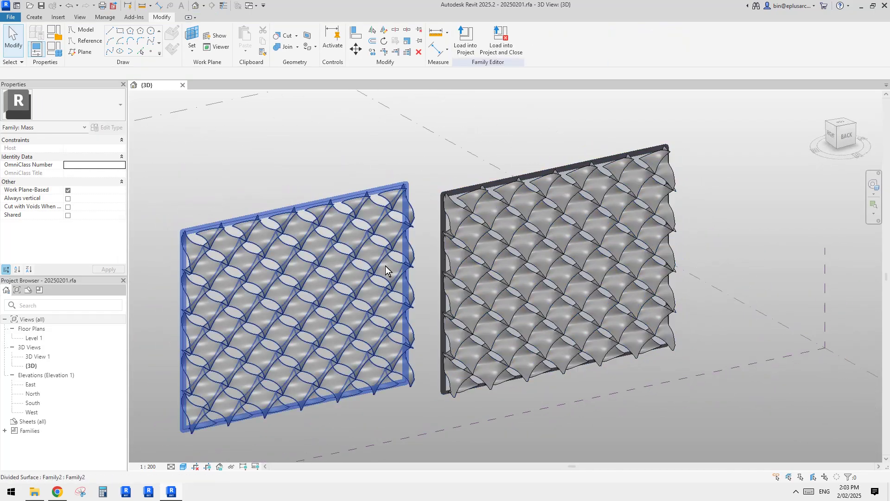
{"action": "middle_click_drag", "start_coordinate": [344, 279], "coordinate": [304, 239], "text": "shift"}
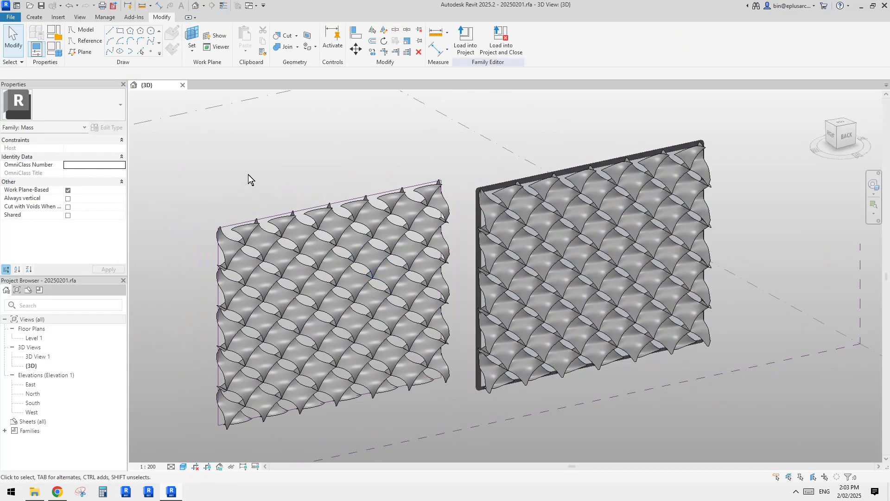
{"action": "middle_click_drag", "start_coordinate": [249, 174], "coordinate": [239, 175]}
- Open the Family2 curtain panel family for editing and view its form in 3D
{"action": "left_click", "coordinate": [342, 242]}
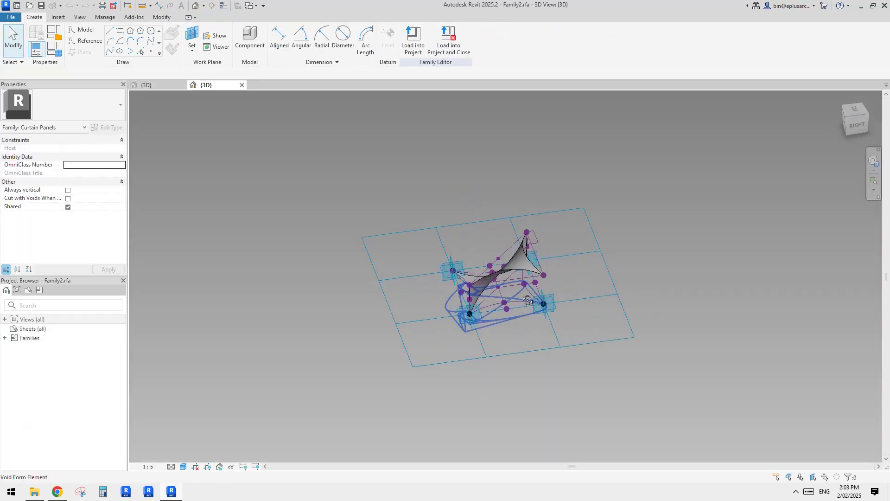
{"action": "scroll", "coordinate": [511, 290], "scroll_direction": "up", "scroll_amount": 3}
{"action": "middle_click_drag", "start_coordinate": [528, 300], "coordinate": [586, 291], "text": "shift"}
- Delete the curved void form and the long extruded voids surrounding the twisted solid
{"action": "left_click", "coordinate": [548, 294]}
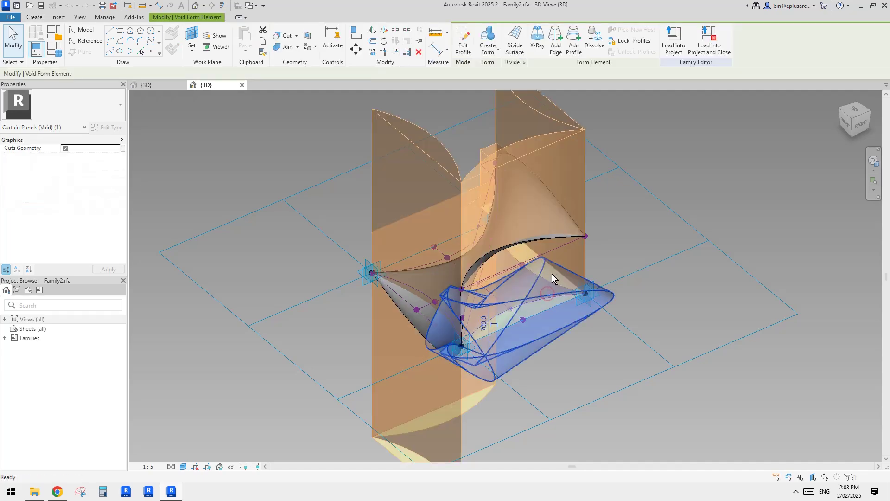
{"action": "key", "text": "Delete"}
{"action": "key", "text": "ctrl+z"}
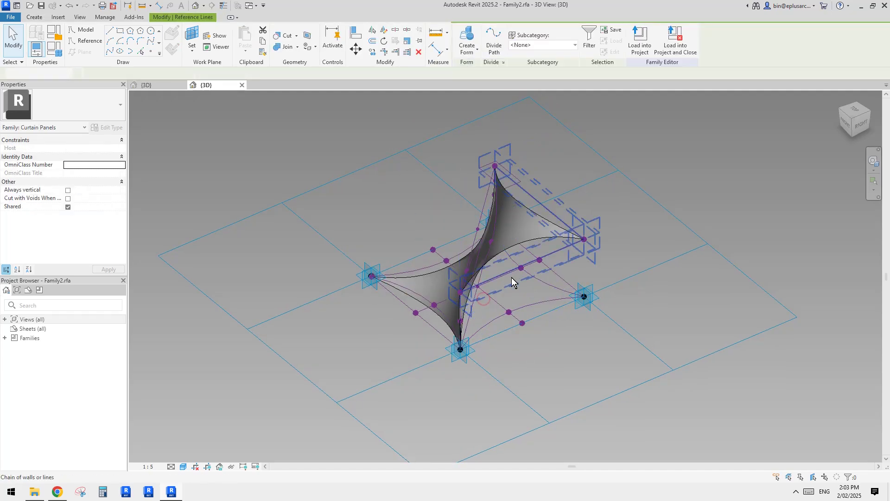
{"action": "left_click", "coordinate": [518, 257]}
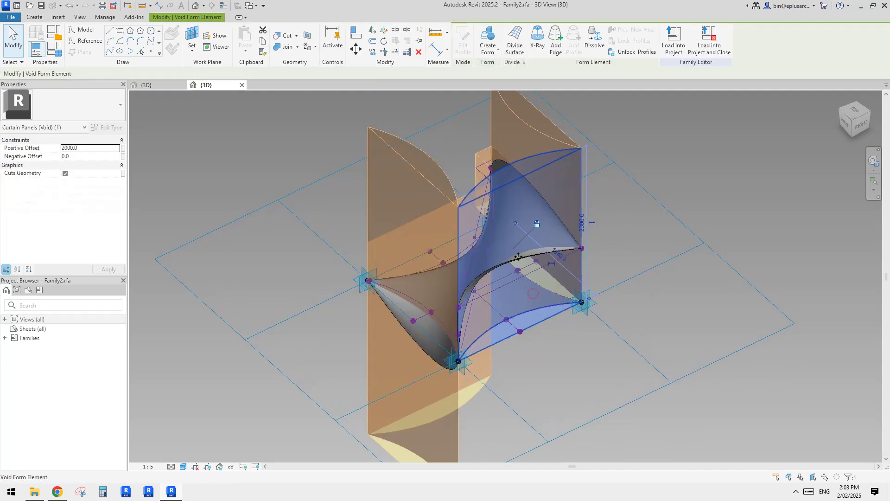
{"action": "key", "text": "Delete"}
{"action": "key", "text": "ctrl+z"}
{"action": "key", "text": "ctrl+z"}
{"action": "key", "text": "Escape"}
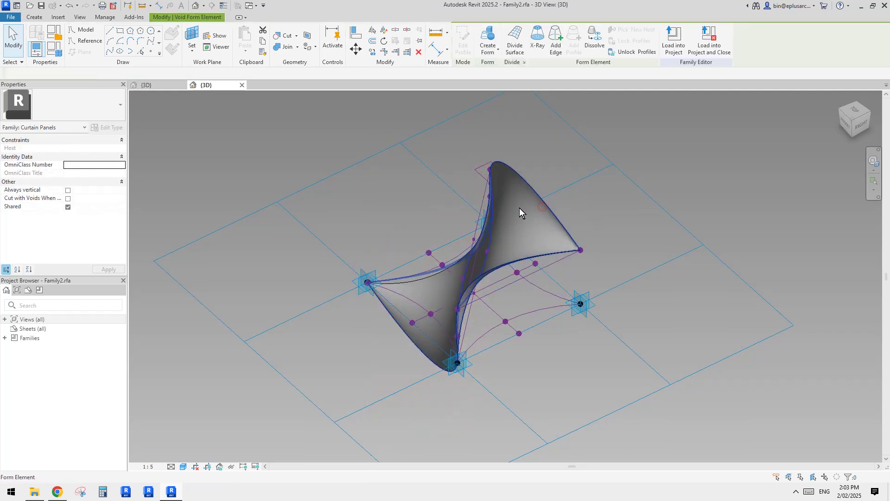
{"action": "left_click", "coordinate": [447, 226]}
{"action": "key", "text": "Delete"}
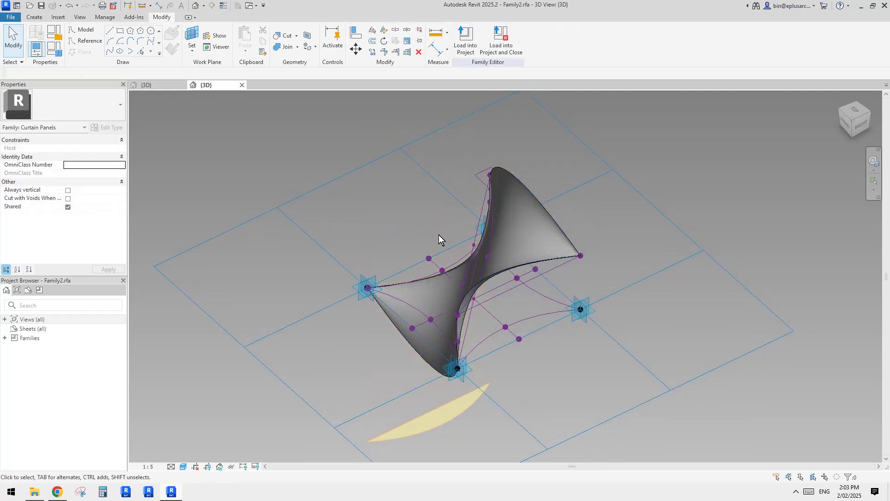
{"action": "key", "text": "Delete"}
- Delete the twisted solid form and the small void block at the grid's corner
{"action": "middle_click_drag", "start_coordinate": [469, 231], "coordinate": [495, 212], "text": "shift"}
{"action": "key", "text": "Escape"}
{"action": "left_click", "coordinate": [532, 255]}
{"action": "key", "text": "Delete"}
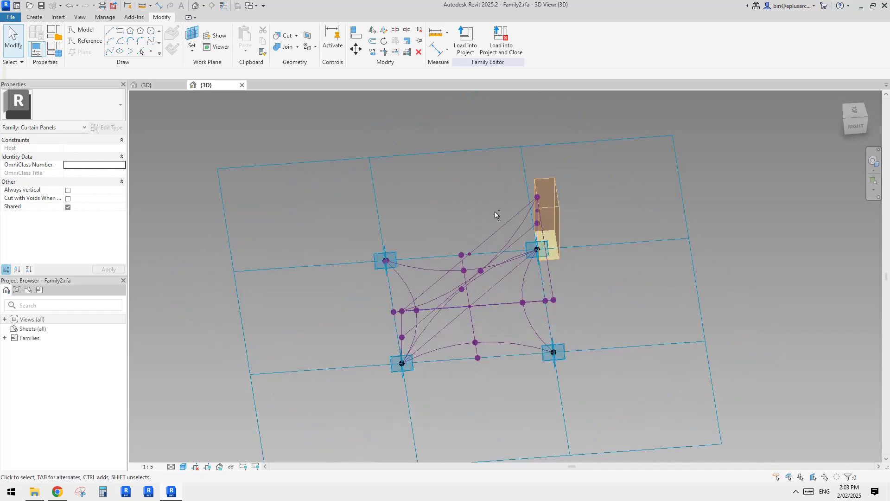
{"action": "left_click", "coordinate": [553, 207]}
{"action": "key", "text": "Escape"}
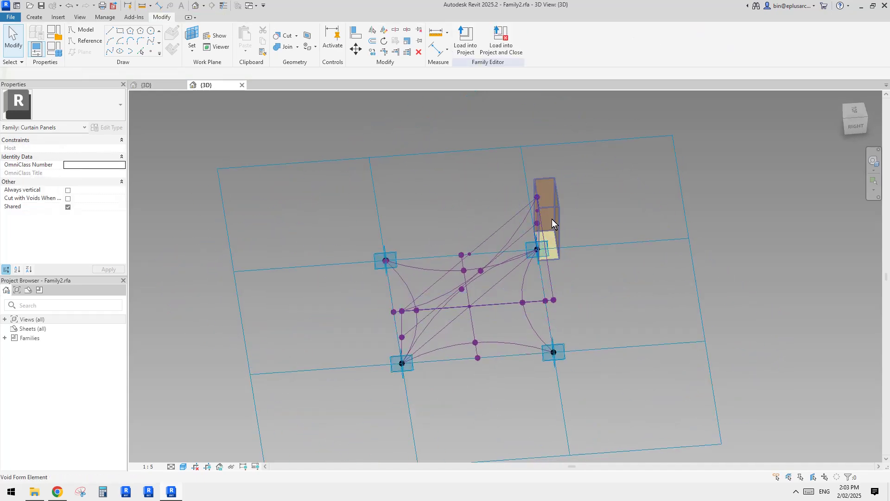
{"action": "left_click", "coordinate": [552, 219]}
{"action": "key", "text": "Delete"}
- Delete the curved reference lines along the panel's edges together with their construction points and lines
{"action": "middle_click_drag", "start_coordinate": [547, 220], "coordinate": [575, 314], "text": "shift"}
{"action": "left_click", "coordinate": [621, 323]}
{"action": "key", "text": "Delete"}
{"action": "left_click", "coordinate": [500, 314]}
{"action": "key", "text": "Delete"}
{"action": "left_click", "coordinate": [490, 322]}
{"action": "key", "text": "Delete"}
{"action": "left_click", "coordinate": [605, 315]}
{"action": "key", "text": "Delete"}
{"action": "left_click", "coordinate": [595, 240]}
{"action": "key", "text": "Delete"}
{"action": "left_click", "coordinate": [478, 251]}
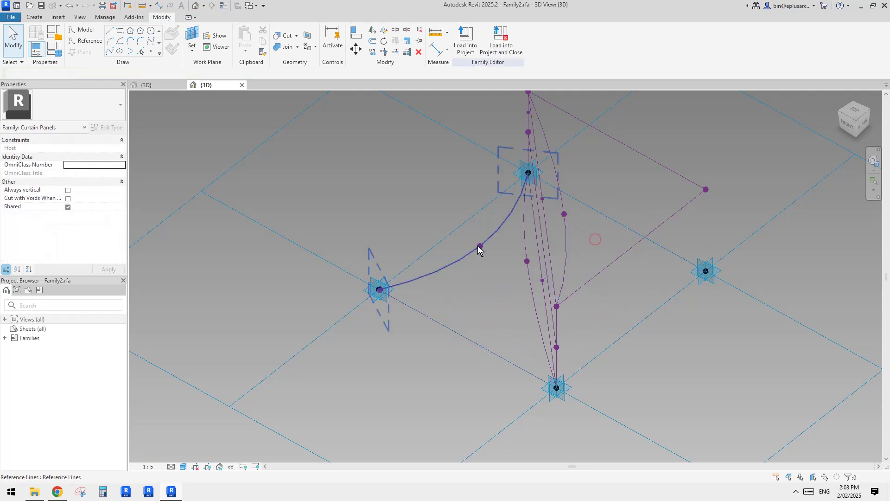
{"action": "left_click", "coordinate": [480, 247]}
{"action": "key", "text": "Delete"}
- Inspect the midpoint on the upper diagonal and the mid-height diagonal reference line of the remaining framework
{"action": "middle_click_drag", "start_coordinate": [469, 236], "coordinate": [494, 245], "text": "shift"}
{"action": "mouse_move", "coordinate": [526, 278]}
{"action": "middle_mouse_down", "text": "shift"}
{"action": "mouse_move", "coordinate": [493, 246]}
{"action": "mouse_move", "coordinate": [516, 272]}
{"action": "middle_mouse_up", "text": "shift"}
{"action": "left_click", "coordinate": [497, 248]}
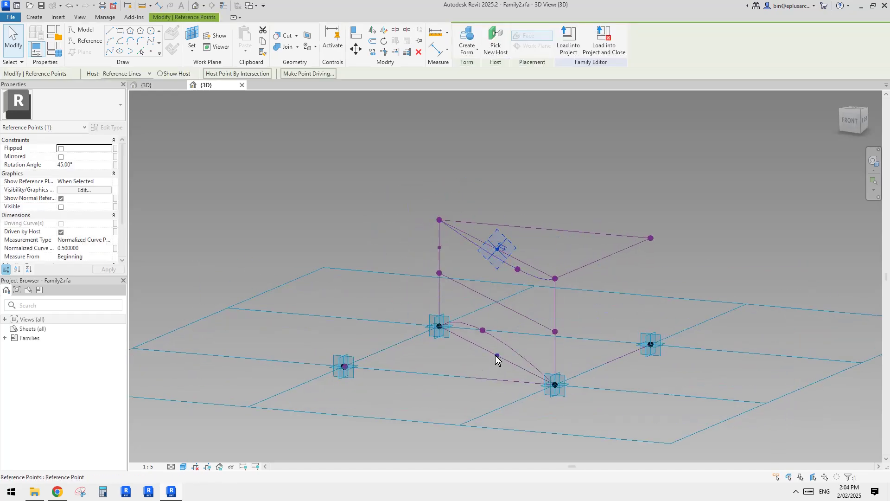
{"action": "middle_click_drag", "start_coordinate": [491, 346], "coordinate": [421, 279], "text": "shift"}
{"action": "left_click", "coordinate": [513, 306]}
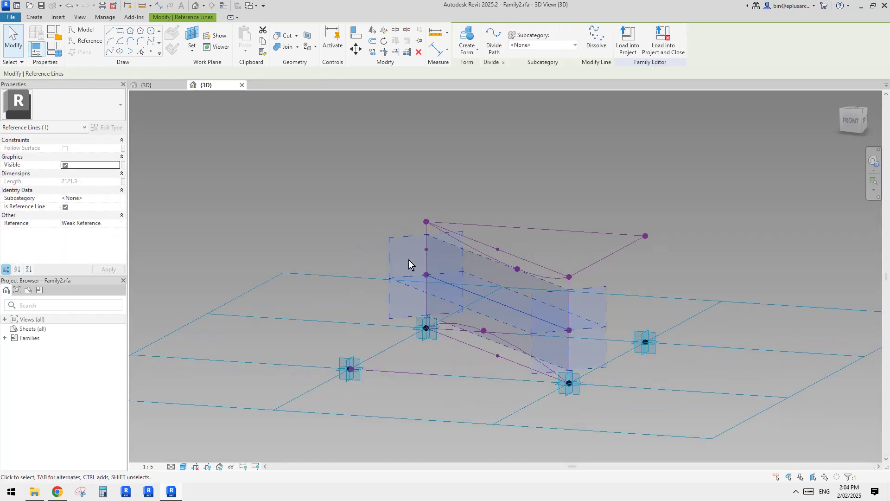
- Examine the remaining reference lines, corner points and curved diagonals of the panel framework from several angles
{"action": "key", "text": "Escape"}
{"action": "left_click", "coordinate": [421, 252]}
{"action": "key", "text": "Escape"}
{"action": "left_click", "coordinate": [455, 288]}
{"action": "key", "text": "Escape"}
{"action": "scroll", "coordinate": [544, 304], "scroll_direction": "down", "scroll_amount": 2}
{"action": "middle_click_drag", "start_coordinate": [545, 306], "coordinate": [499, 371], "text": "shift"}
{"action": "scroll", "coordinate": [552, 345], "scroll_direction": "up", "scroll_amount": 3}
{"action": "middle_click_drag", "start_coordinate": [552, 345], "coordinate": [563, 311], "text": "shift"}
{"action": "middle_click_drag", "start_coordinate": [628, 316], "coordinate": [455, 266], "text": "shift"}
{"action": "middle_click_drag", "start_coordinate": [599, 326], "coordinate": [577, 392], "text": "shift"}
{"action": "middle_click_drag", "start_coordinate": [563, 352], "coordinate": [593, 320], "text": "shift"}
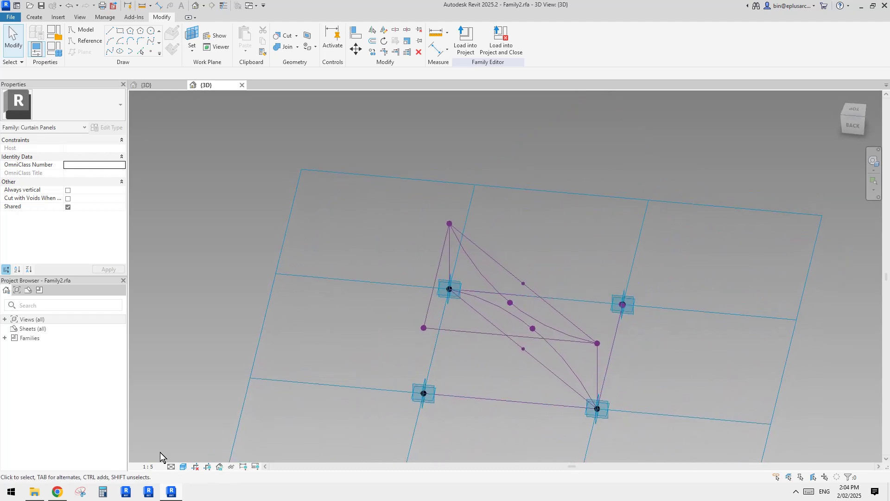
- Capture the 3D framework in Snipping Tool and sketch a curve between two neighbouring lower corners
{"action": "key", "text": "ctrl+alt+s"}
{"action": "left_click", "coordinate": [646, 227]}
{"action": "left_click_drag", "start_coordinate": [254, 152], "coordinate": [723, 442]}
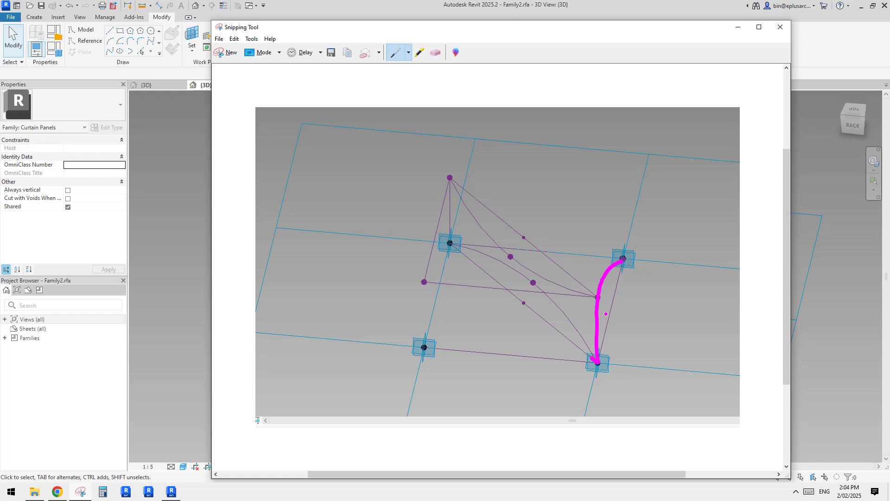
{"action": "left_click", "coordinate": [165, 157]}
- Capture a new Snipping Tool image of the framework turned toward its back-left corner
{"action": "middle_click_drag", "start_coordinate": [558, 262], "coordinate": [618, 266], "text": "shift"}
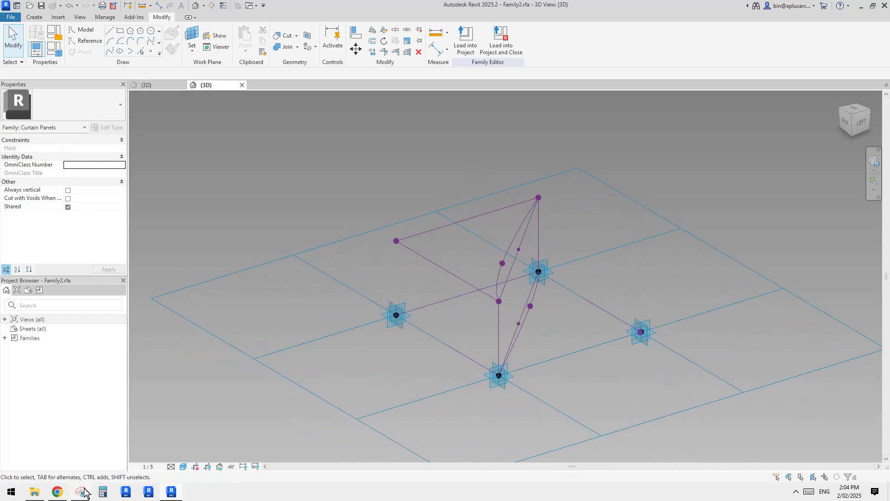
{"action": "left_click", "coordinate": [82, 491]}
{"action": "left_click", "coordinate": [228, 58]}
{"action": "left_click_drag", "start_coordinate": [232, 123], "coordinate": [585, 366]}
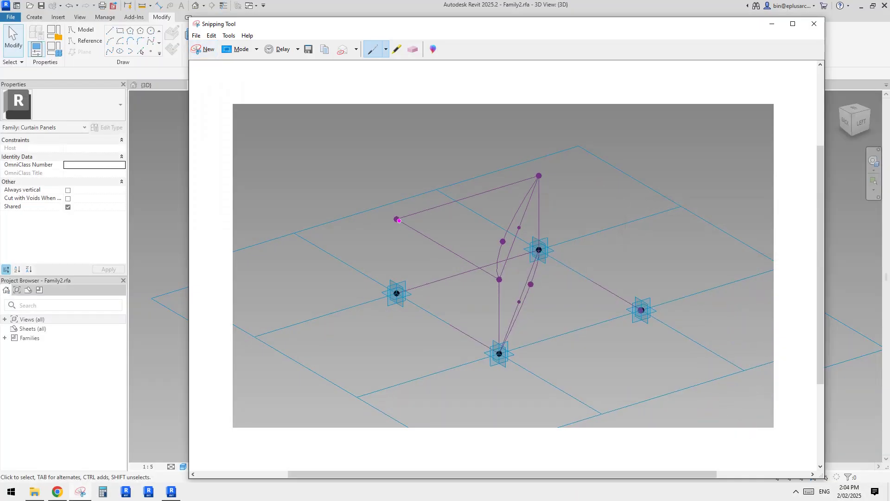
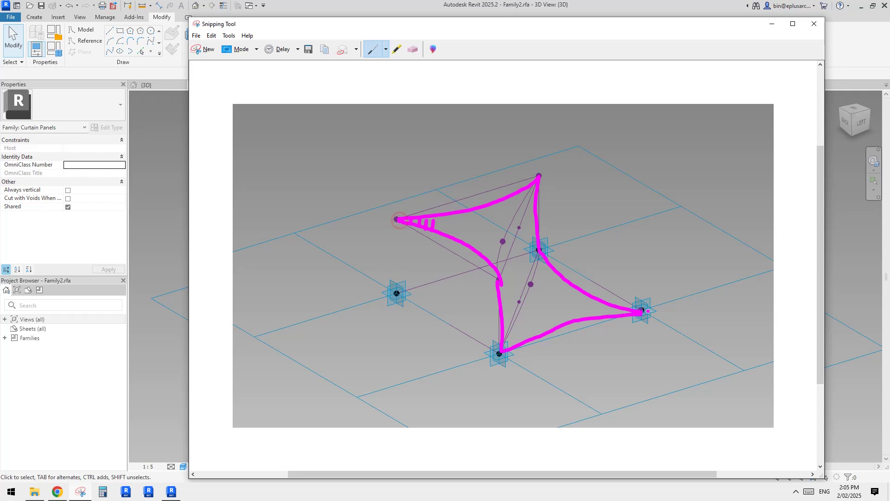
- Hatch the inside of the curved panel outline with short diagonal pen strokes
{"action": "left_click_drag", "start_coordinate": [604, 302], "coordinate": [595, 312]}
{"action": "mouse_move", "coordinate": [587, 295]}
{"action": "left_mouse_down"}
{"action": "mouse_move", "coordinate": [574, 320]}
{"action": "mouse_move", "coordinate": [556, 327]}
{"action": "left_mouse_up"}
{"action": "left_click_drag", "start_coordinate": [554, 270], "coordinate": [538, 329]}
{"action": "left_click_drag", "start_coordinate": [550, 263], "coordinate": [522, 318]}
{"action": "left_click_drag", "start_coordinate": [539, 256], "coordinate": [511, 305]}
{"action": "left_click_drag", "start_coordinate": [526, 236], "coordinate": [500, 290]}
{"action": "left_click_drag", "start_coordinate": [519, 214], "coordinate": [501, 255]}
{"action": "left_click_drag", "start_coordinate": [499, 214], "coordinate": [480, 252]}
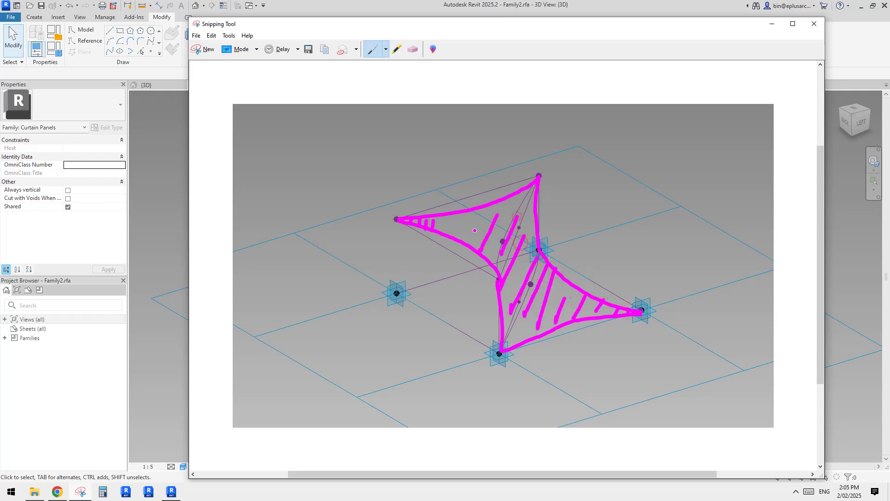
{"action": "mouse_move", "coordinate": [465, 222]}
{"action": "left_mouse_down"}
{"action": "mouse_move", "coordinate": [454, 239]}
{"action": "mouse_move", "coordinate": [440, 227]}
{"action": "left_mouse_up"}
- Erase the hatch strokes inside the curved outline and take up the pen again
{"action": "left_click", "coordinate": [412, 51]}
{"action": "mouse_move", "coordinate": [425, 226]}
{"action": "left_mouse_down"}
{"action": "mouse_move", "coordinate": [472, 223]}
{"action": "mouse_move", "coordinate": [501, 237]}
{"action": "mouse_move", "coordinate": [539, 291]}
{"action": "mouse_move", "coordinate": [605, 309]}
{"action": "left_mouse_up"}
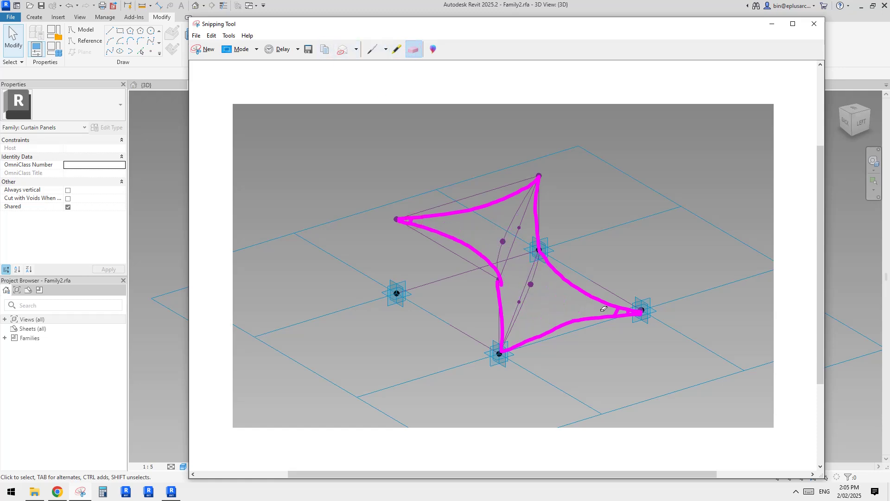
{"action": "left_click", "coordinate": [371, 49]}
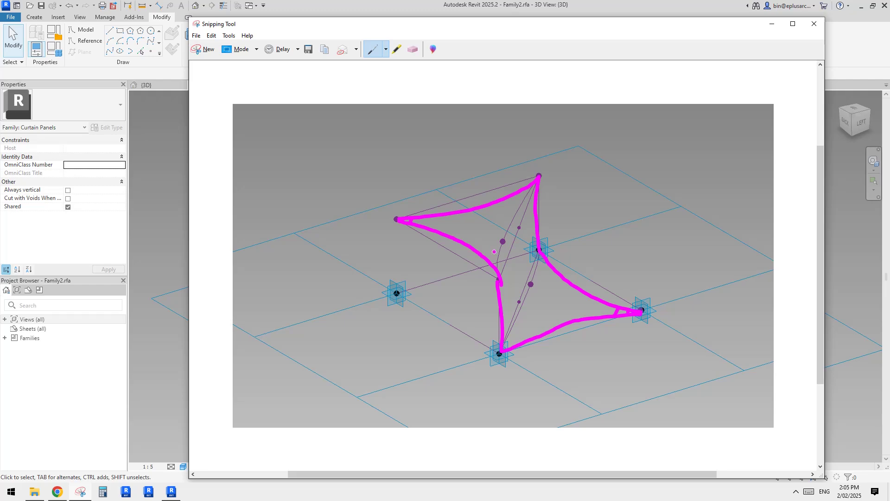
- Turn the Revit framework toward its left side and capture it as a new Snipping Tool image
{"action": "left_click", "coordinate": [175, 230]}
{"action": "middle_click_drag", "start_coordinate": [218, 239], "coordinate": [457, 284], "text": "shift"}
{"action": "left_click", "coordinate": [80, 492]}
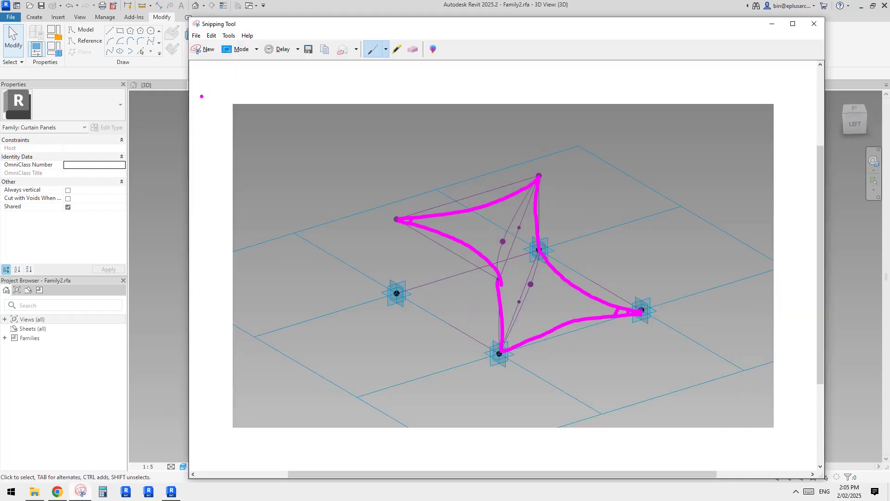
{"action": "left_click", "coordinate": [204, 49]}
{"action": "left_click_drag", "start_coordinate": [278, 147], "coordinate": [782, 427]}
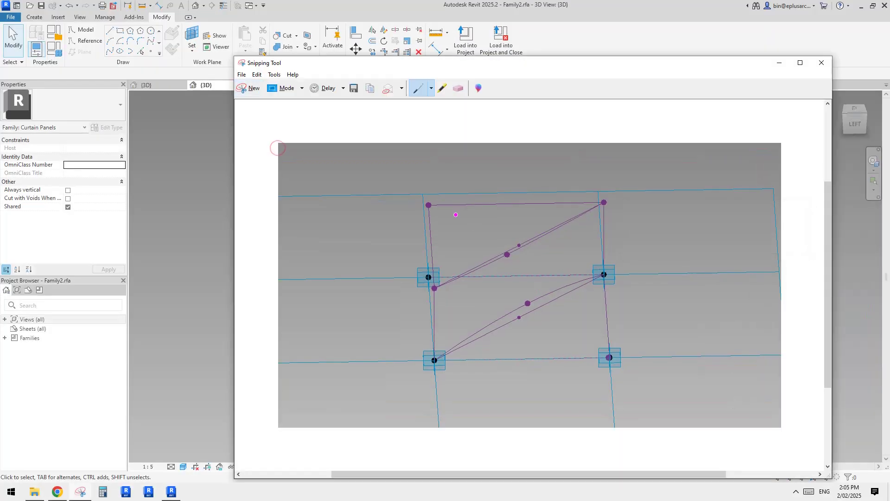
- Sketch inward curves along the two upper edges and a curve from the upper midpoint to the middle of the opposite vertical edge
{"action": "mouse_move", "coordinate": [428, 204]}
{"action": "left_mouse_down"}
{"action": "mouse_move", "coordinate": [449, 244]}
{"action": "mouse_move", "coordinate": [434, 288]}
{"action": "left_mouse_up"}
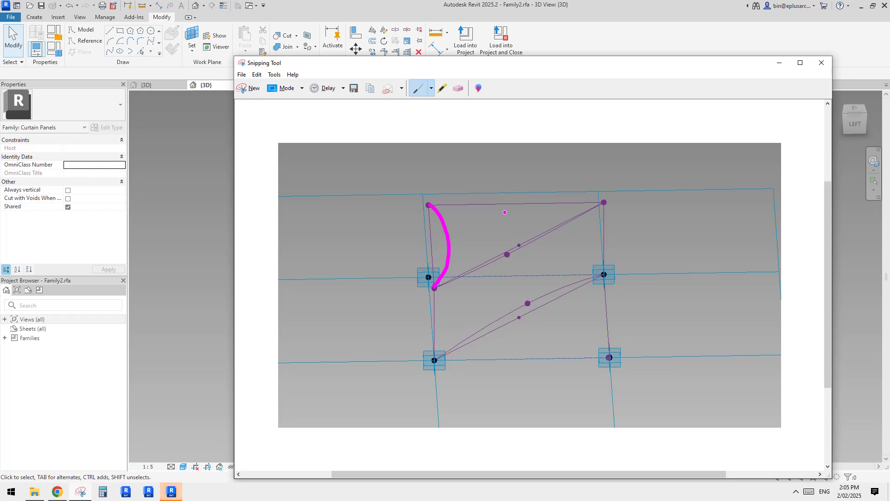
{"action": "mouse_move", "coordinate": [429, 204]}
{"action": "left_mouse_down"}
{"action": "mouse_move", "coordinate": [501, 214]}
{"action": "mouse_move", "coordinate": [603, 203]}
{"action": "left_mouse_up"}
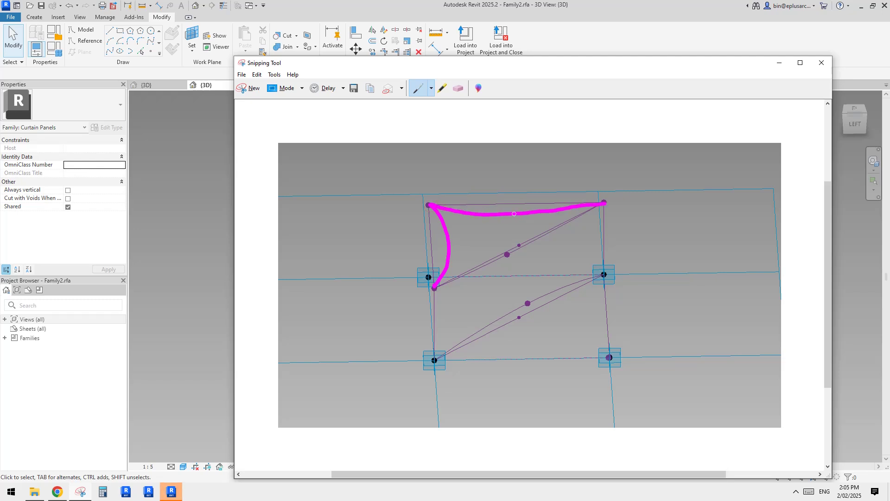
{"action": "left_click", "coordinate": [511, 213]}
{"action": "left_click_drag", "start_coordinate": [511, 214], "coordinate": [436, 322]}
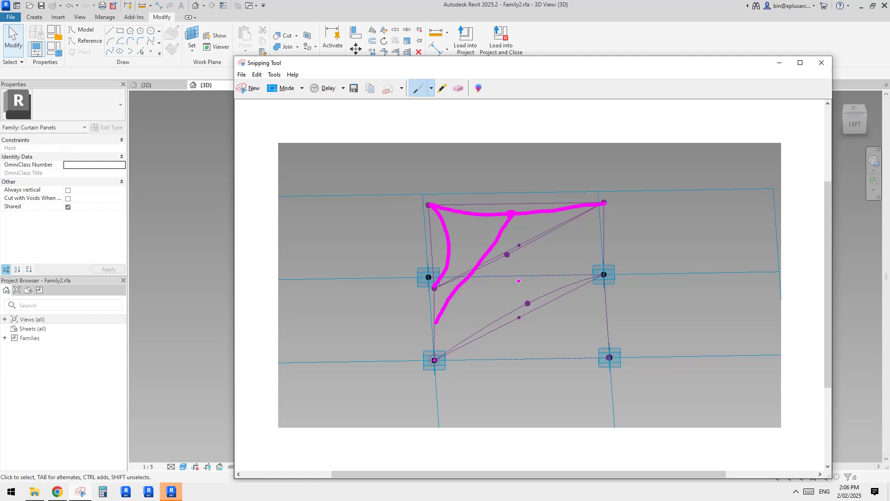
- Sketch the corner-to-corner diagonal, the curved lower edge, and a curve linking its midpoint to the middle of the other vertical edge
{"action": "left_click_drag", "start_coordinate": [603, 204], "coordinate": [437, 359]}
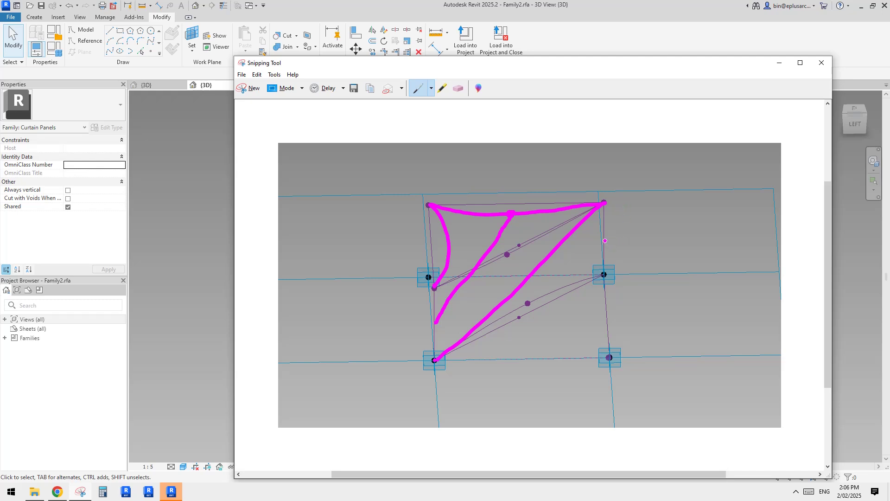
{"action": "left_click", "coordinate": [604, 241]}
{"action": "mouse_move", "coordinate": [434, 359]}
{"action": "left_mouse_down"}
{"action": "mouse_move", "coordinate": [521, 346]}
{"action": "mouse_move", "coordinate": [613, 358]}
{"action": "left_mouse_up"}
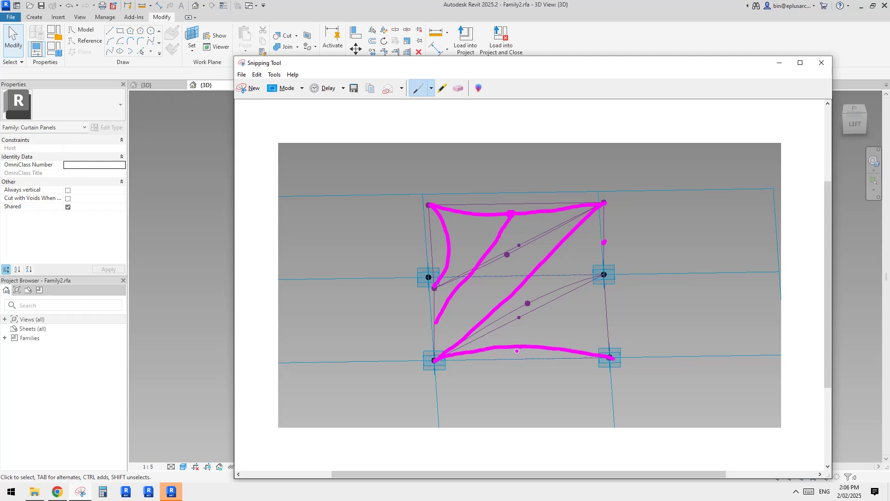
{"action": "left_click_drag", "start_coordinate": [518, 347], "coordinate": [525, 343]}
{"action": "left_click_drag", "start_coordinate": [605, 242], "coordinate": [522, 344]}
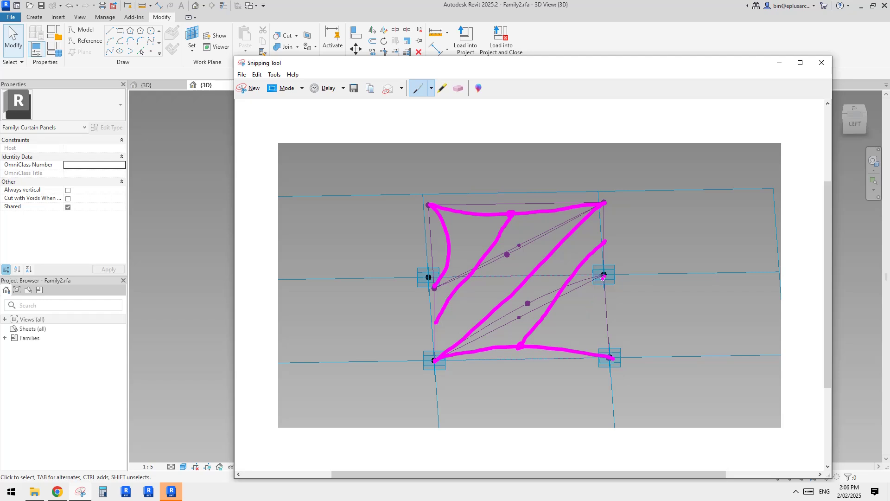
- Sketch the inward curve on the remaining lower edge, redraw it shallower, and erase the first, deeper stroke
{"action": "mouse_move", "coordinate": [602, 278]}
{"action": "left_mouse_down"}
{"action": "mouse_move", "coordinate": [586, 303]}
{"action": "mouse_move", "coordinate": [589, 338]}
{"action": "mouse_move", "coordinate": [608, 354]}
{"action": "left_mouse_up"}
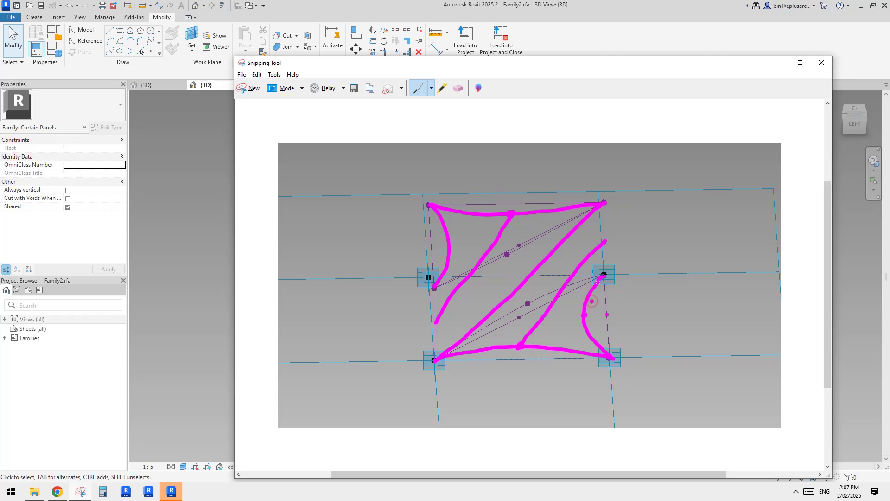
{"action": "mouse_move", "coordinate": [603, 277]}
{"action": "left_mouse_down"}
{"action": "mouse_move", "coordinate": [590, 317]}
{"action": "mouse_move", "coordinate": [610, 354]}
{"action": "left_mouse_up"}
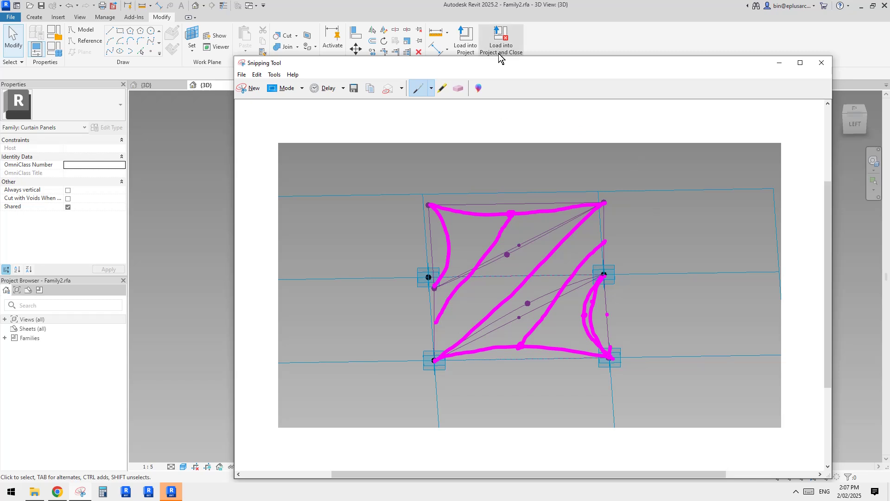
{"action": "left_click", "coordinate": [458, 88]}
{"action": "left_click", "coordinate": [586, 309]}
{"action": "left_click", "coordinate": [584, 314]}
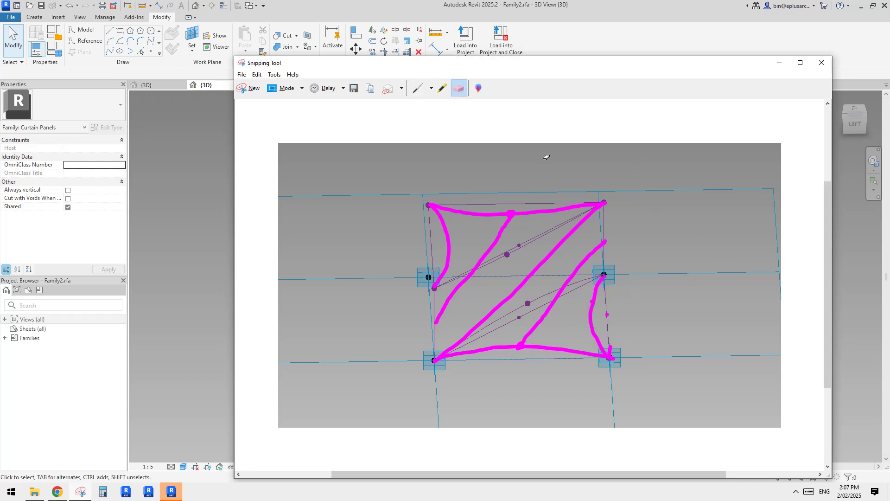
{"action": "left_click", "coordinate": [416, 89]}
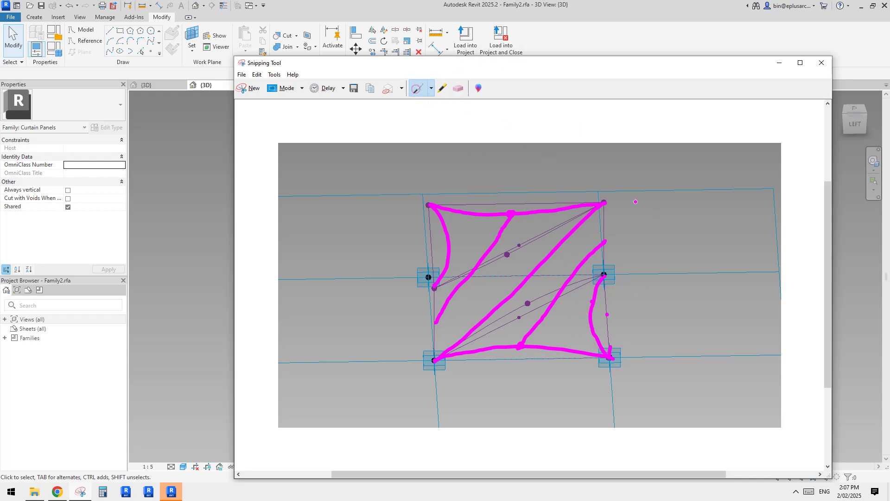
- Switch to Revit and place reference points at the midpoints of the two upper and two lower outer edge lines
{"action": "left_click", "coordinate": [219, 252]}
{"action": "middle_click_drag", "start_coordinate": [620, 313], "coordinate": [582, 318], "text": "shift"}
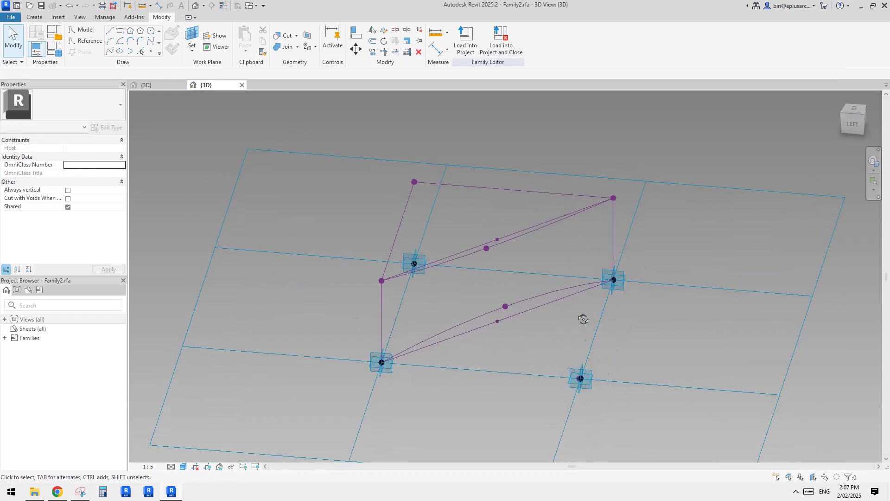
{"action": "left_click", "coordinate": [153, 50]}
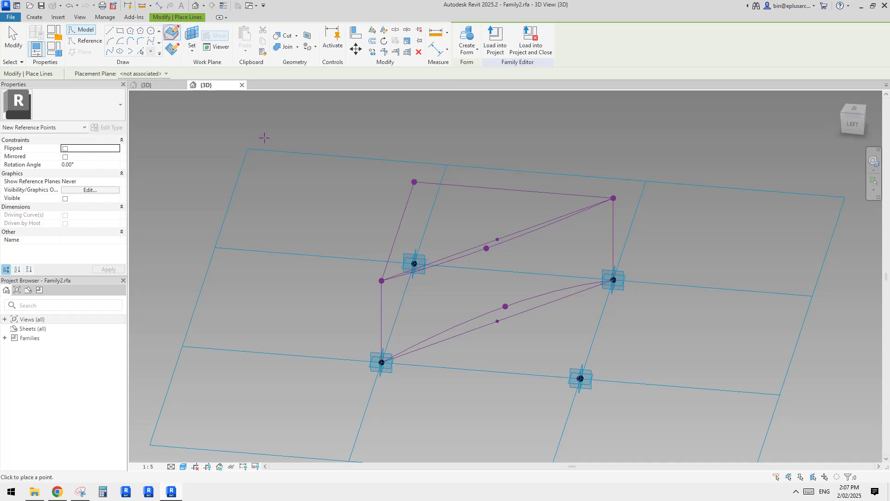
{"action": "left_click", "coordinate": [397, 231]}
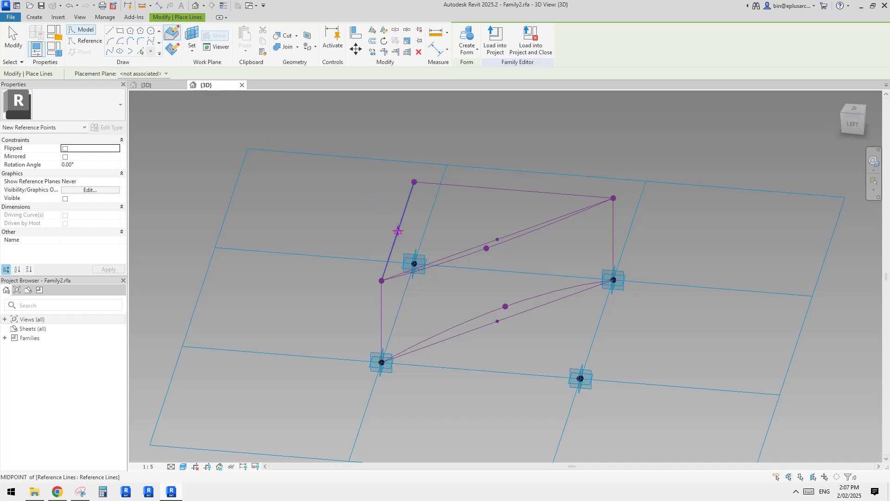
{"action": "left_click", "coordinate": [513, 190]}
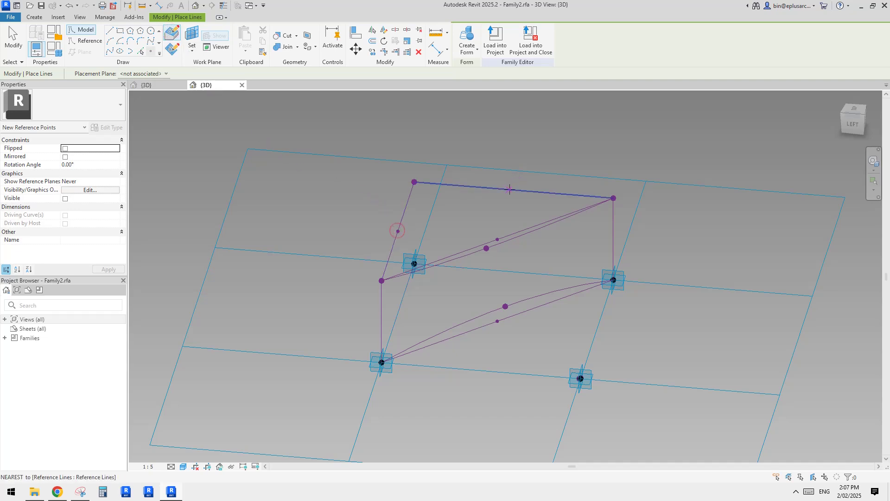
{"action": "left_click", "coordinate": [597, 329]}
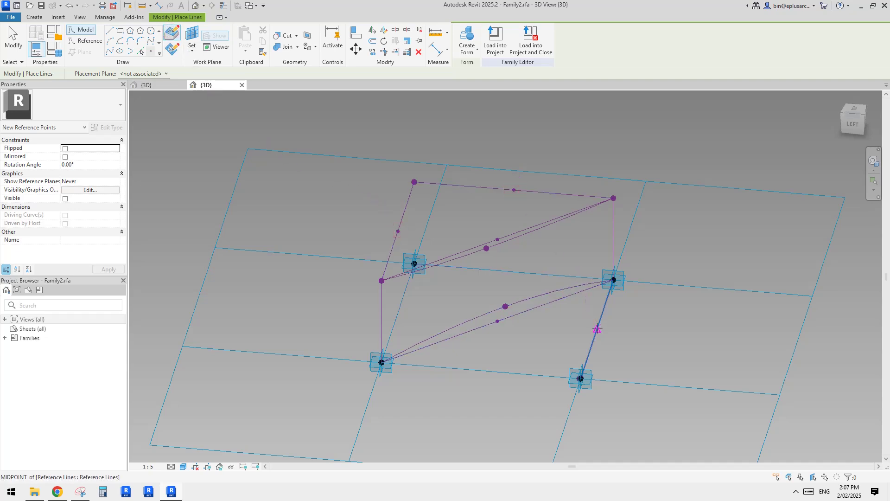
{"action": "left_click", "coordinate": [481, 371]}
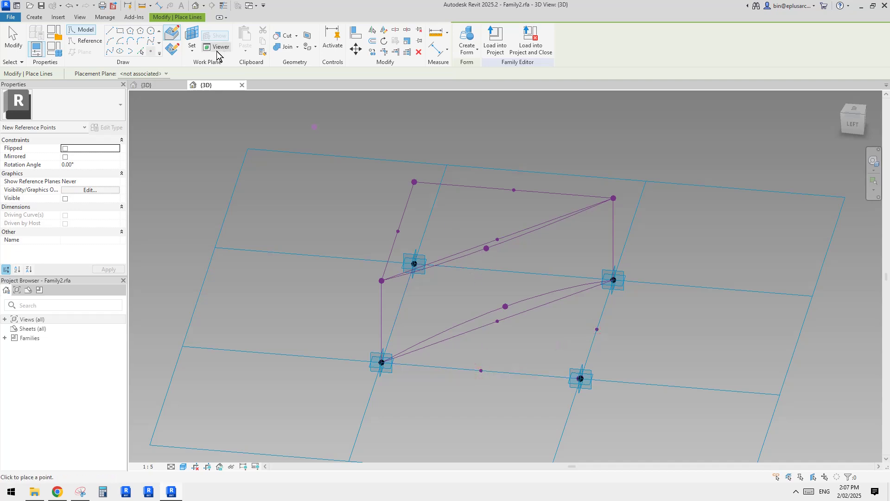
- Set the work plane on the first upper edge's midpoint point and place another reference point on it
{"action": "left_click", "coordinate": [192, 39]}
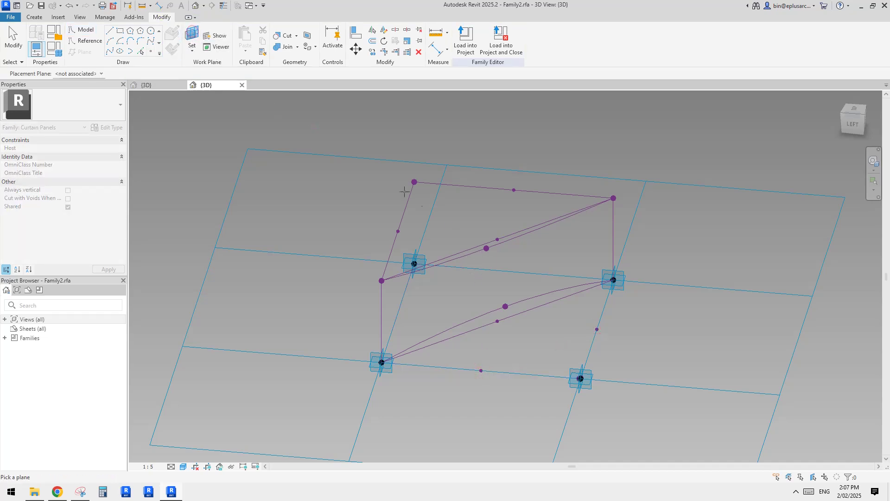
{"action": "left_click", "coordinate": [397, 231]}
{"action": "mouse_move", "coordinate": [398, 231]}
{"action": "middle_mouse_down", "text": "shift"}
{"action": "mouse_move", "coordinate": [413, 238]}
{"action": "mouse_move", "coordinate": [403, 234]}
{"action": "middle_mouse_up", "text": "shift"}
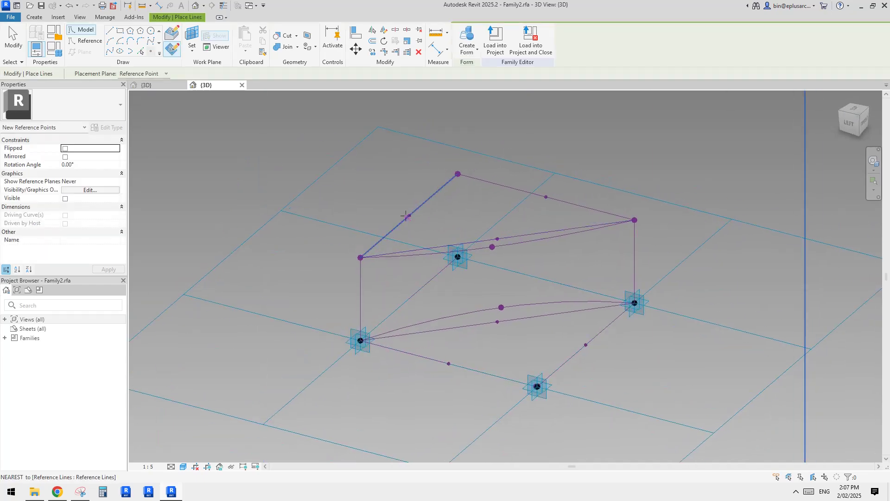
{"action": "left_click", "coordinate": [406, 214]}
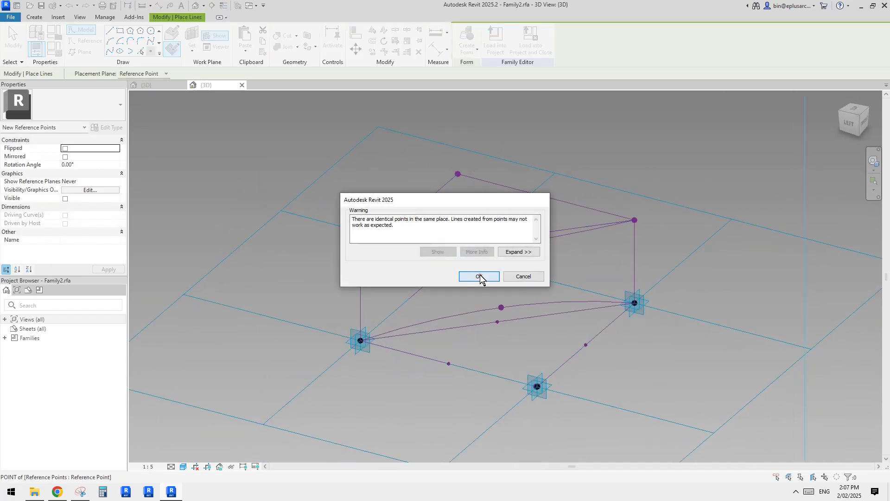
{"action": "left_click", "coordinate": [480, 277]}
{"action": "key", "text": "Escape"}
{"action": "key", "text": "Escape"}
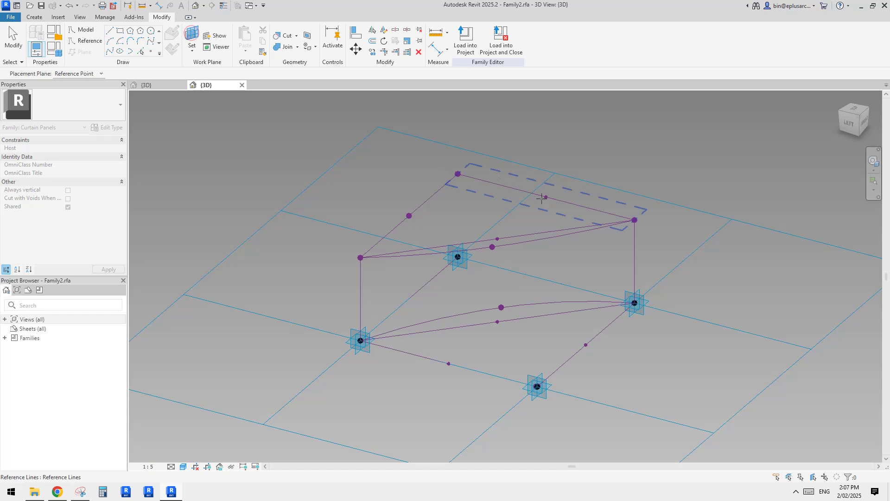
- Set the work plane on the second upper edge's midpoint and place a reference point there
{"action": "key", "text": "Return"}
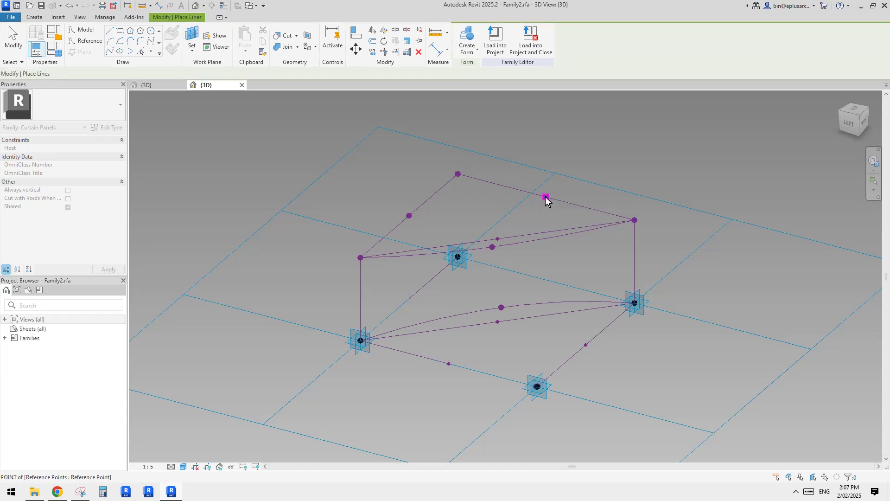
{"action": "left_click", "coordinate": [546, 196]}
{"action": "left_click", "coordinate": [480, 276]}
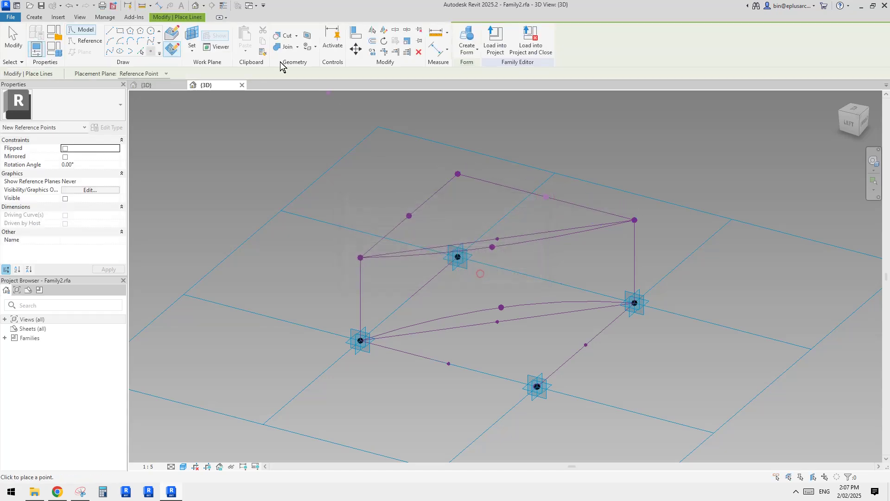
- Set the work plane on the midpoint of the front lower edge and place a reference point there
{"action": "left_click", "coordinate": [194, 35]}
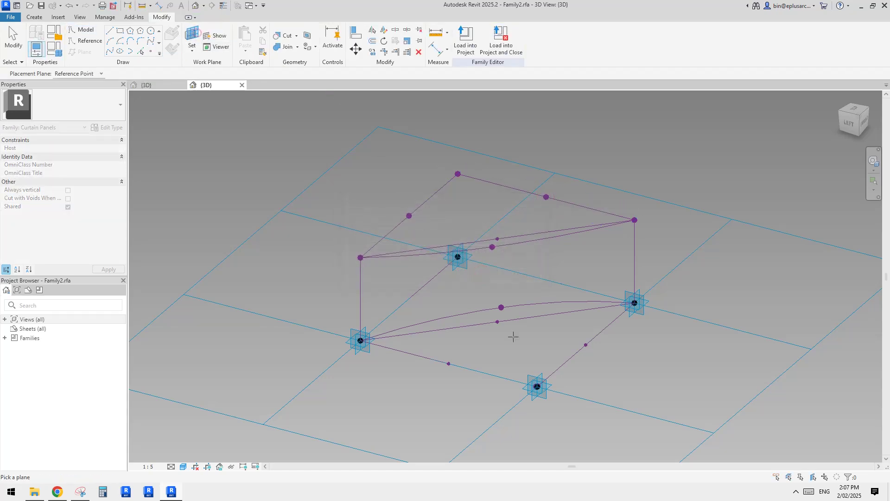
{"action": "left_click", "coordinate": [448, 363]}
{"action": "left_click", "coordinate": [449, 363]}
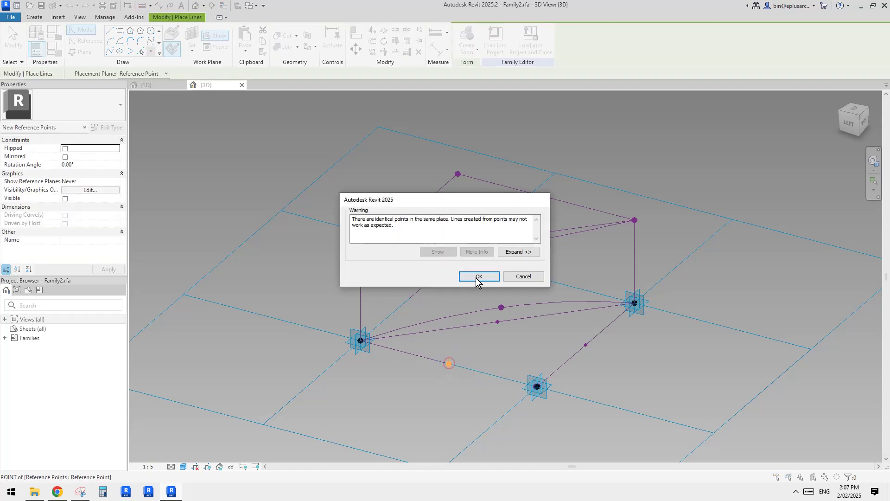
{"action": "left_click", "coordinate": [477, 277]}
{"action": "key", "text": "Return"}
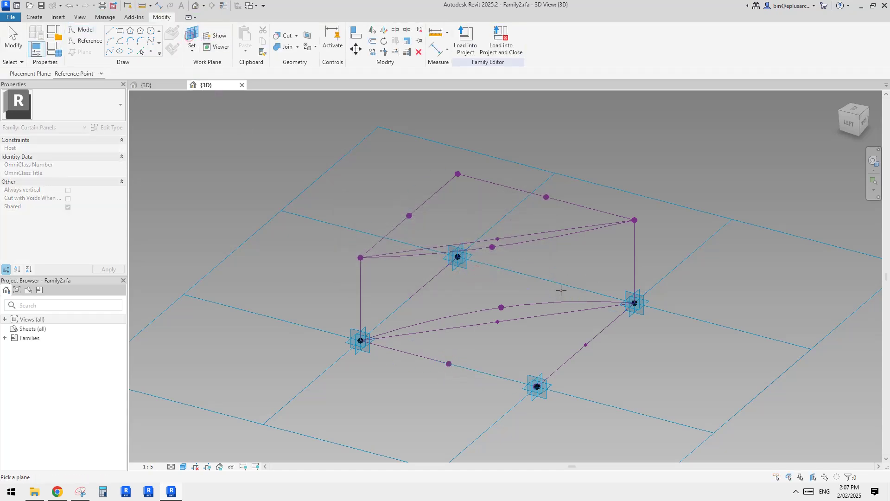
- Set the work plane on the right lower edge's midpoint and place a reference point on it
{"action": "left_click", "coordinate": [586, 345]}
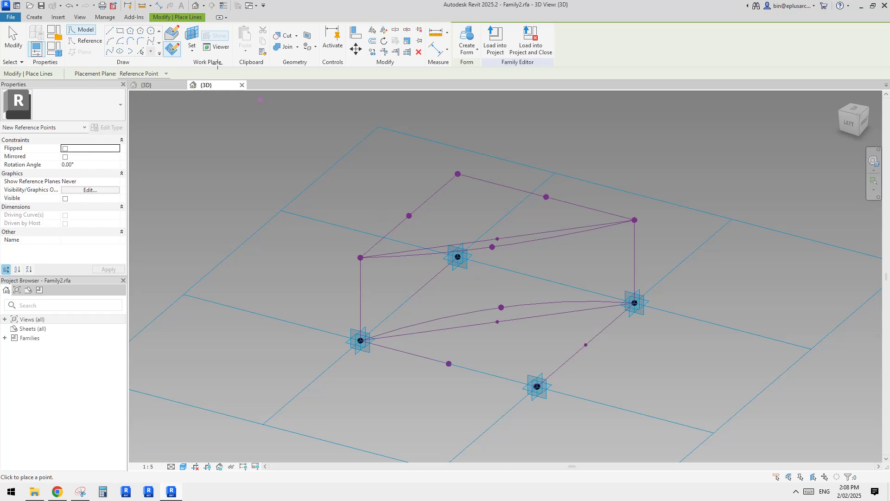
{"action": "key", "text": "Escape"}
{"action": "key", "text": "Escape"}
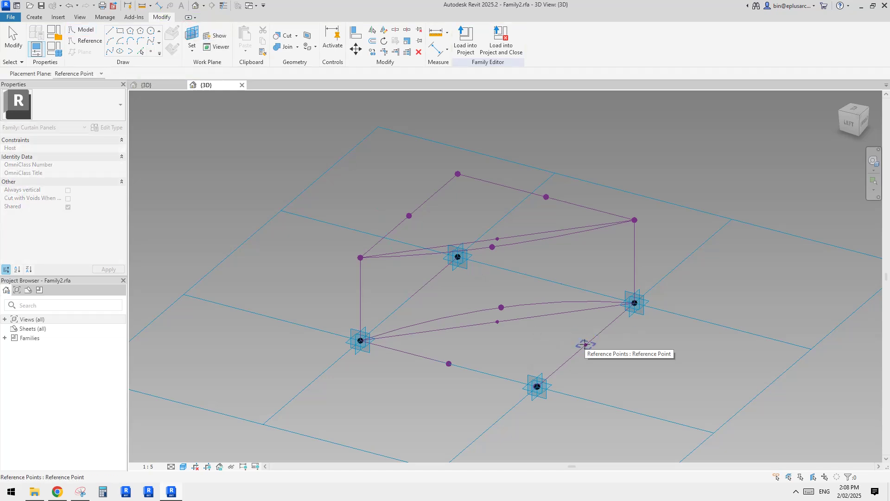
{"action": "key", "text": "Return"}
{"action": "left_click", "coordinate": [586, 345]}
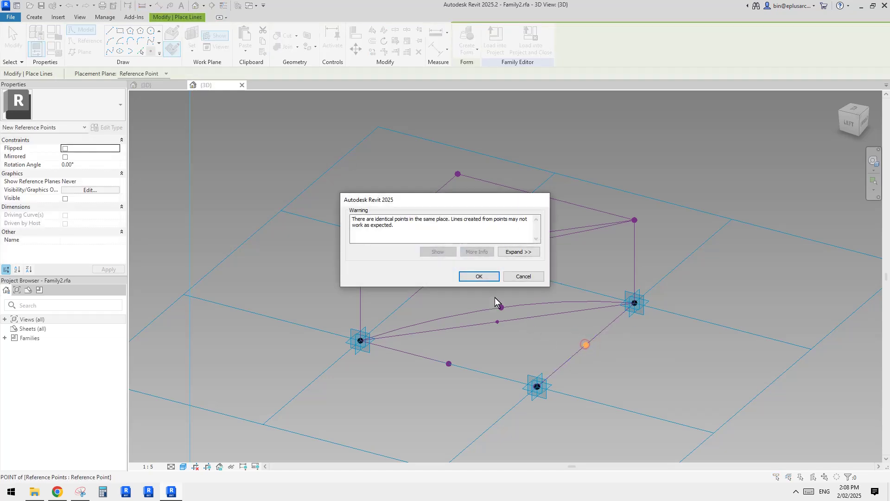
{"action": "left_click", "coordinate": [522, 274]}
- Set the offset of the reference point hosted at the left upper edge's midpoint to 200
{"action": "left_click", "coordinate": [410, 222]}
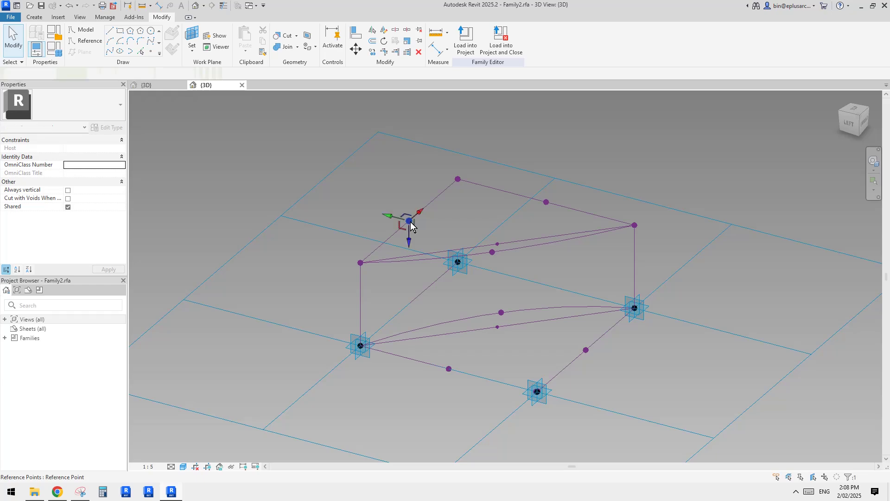
{"action": "mouse_move", "coordinate": [407, 223]}
{"action": "middle_mouse_down", "text": "shift"}
{"action": "mouse_move", "coordinate": [478, 250]}
{"action": "mouse_move", "coordinate": [398, 256]}
{"action": "mouse_move", "coordinate": [404, 236]}
{"action": "middle_mouse_up", "text": "shift"}
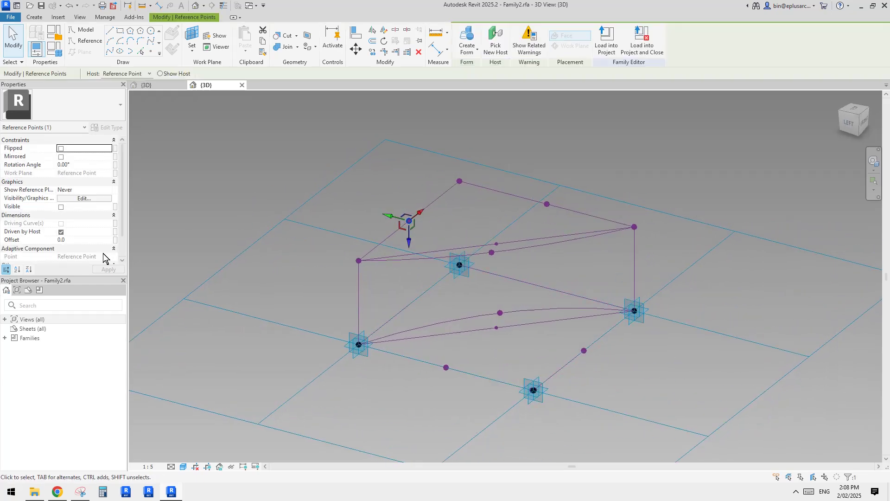
{"action": "left_click", "coordinate": [81, 241]}
{"action": "type", "text": "20"}
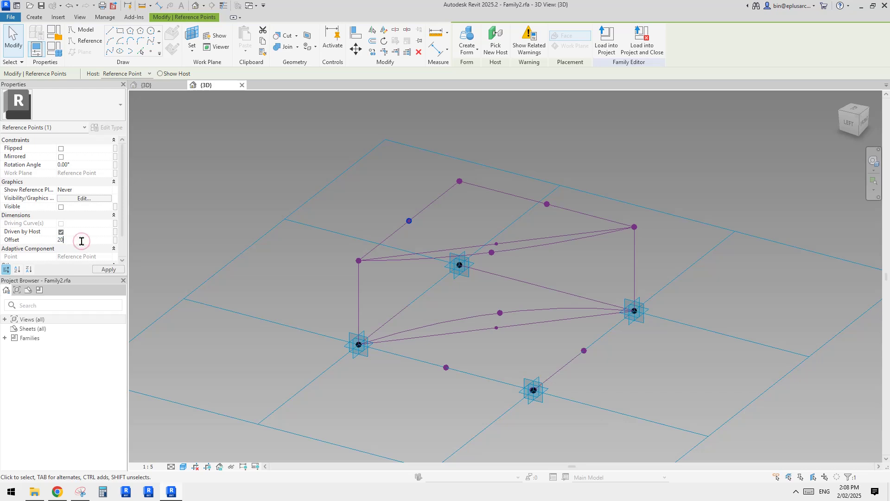
{"action": "type", "text": "0"}
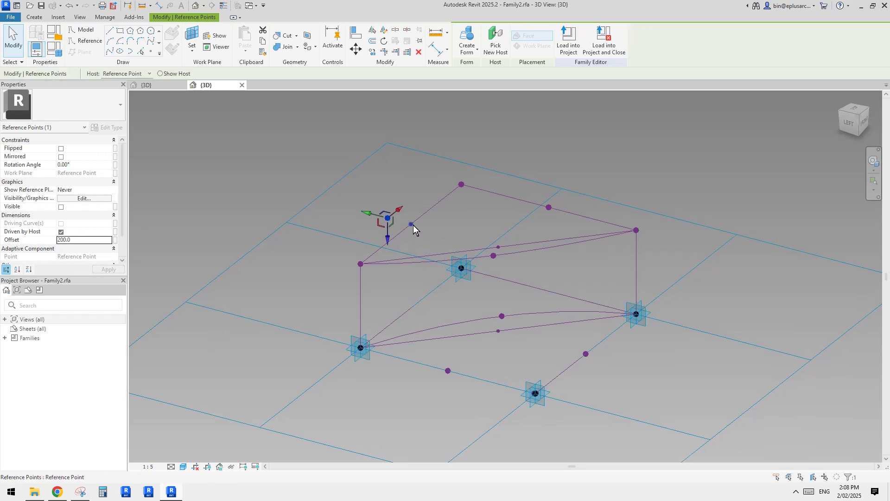
- Try the Mirrored and Flipped options on the left upper edge's host midpoint, and set its rotation angle to 210°
{"action": "left_click", "coordinate": [411, 224]}
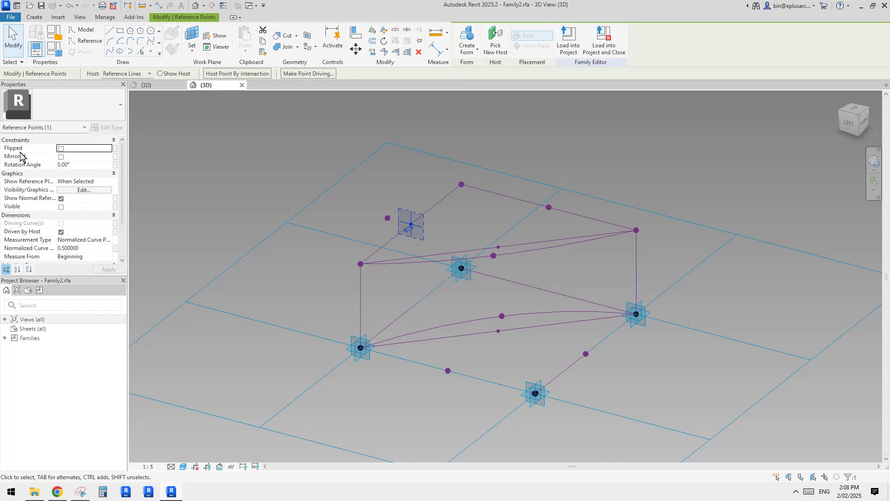
{"action": "left_click", "coordinate": [60, 157]}
{"action": "left_click", "coordinate": [61, 157]}
{"action": "left_click", "coordinate": [60, 149]}
{"action": "left_click", "coordinate": [60, 149]}
{"action": "left_click", "coordinate": [76, 163]}
{"action": "type", "text": "180"}
{"action": "key", "text": "Return"}
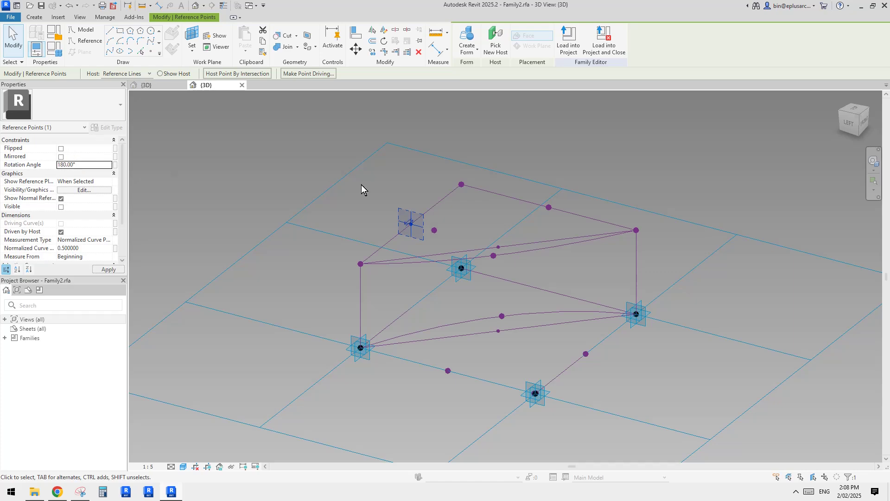
{"action": "middle_click_drag", "start_coordinate": [438, 238], "coordinate": [438, 194], "text": "shift"}
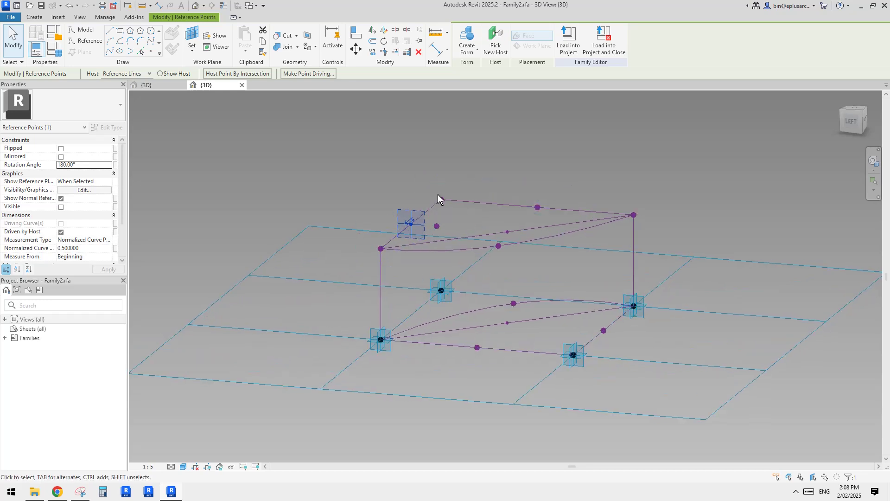
{"action": "double_click", "coordinate": [89, 165]}
{"action": "type", "text": "210"}
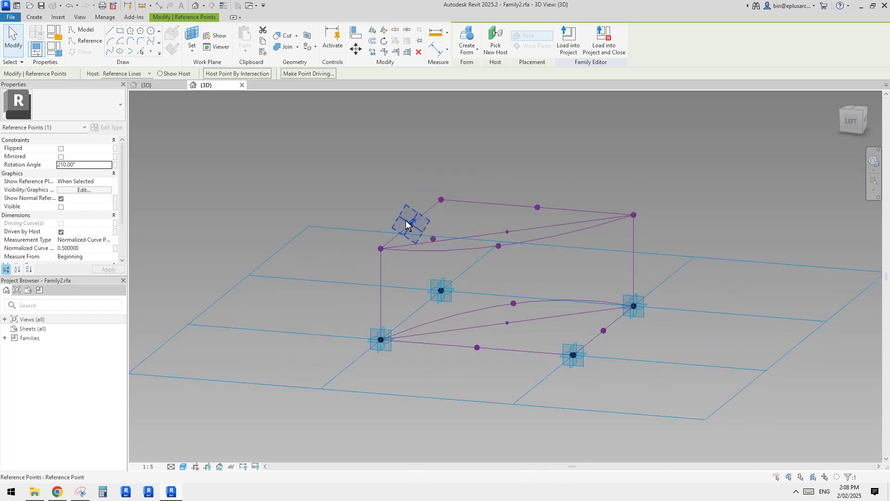
- Set the offset of the reference point hosted at the back upper edge's midpoint to 200
{"action": "middle_click_drag", "start_coordinate": [406, 223], "coordinate": [389, 297], "text": "shift"}
{"action": "left_click", "coordinate": [552, 216]}
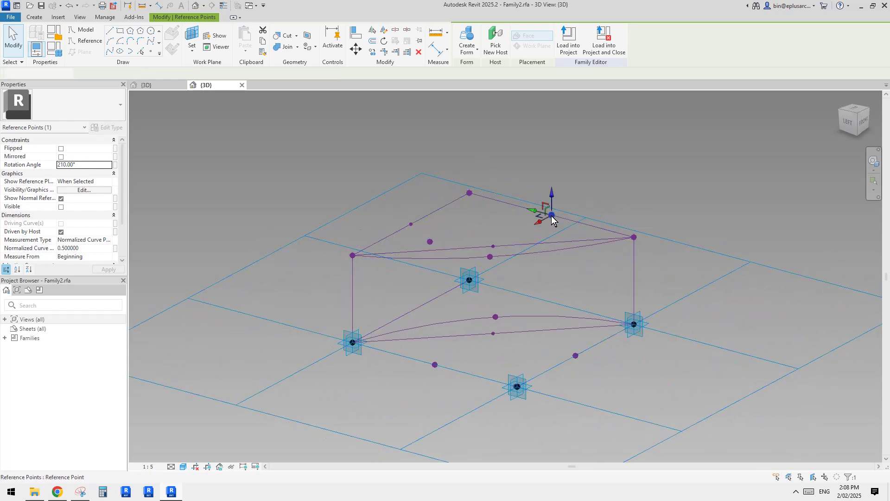
{"action": "left_click", "coordinate": [90, 238]}
{"action": "type", "text": "200.0"}
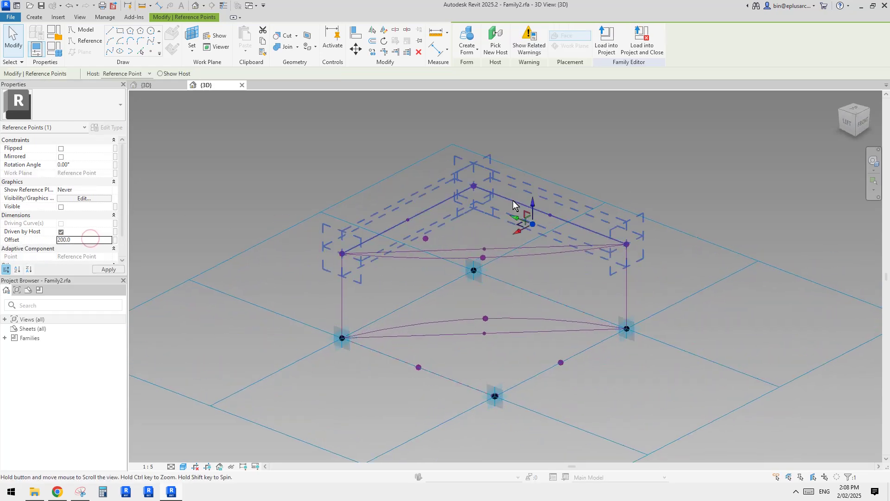
- Rotate the back upper edge's host midpoint to -30°
{"action": "middle_click_drag", "start_coordinate": [512, 200], "coordinate": [560, 224], "text": "shift"}
{"action": "left_click", "coordinate": [554, 219]}
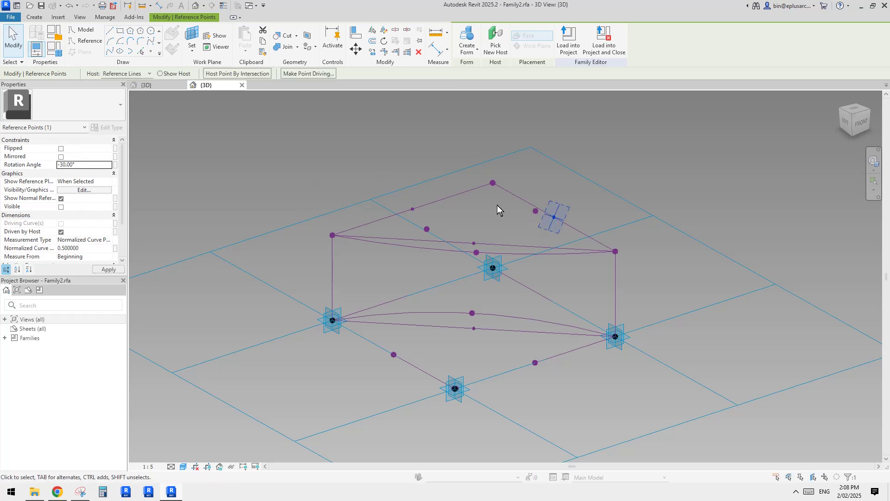
{"action": "middle_click_drag", "start_coordinate": [497, 205], "coordinate": [504, 149], "text": "shift"}
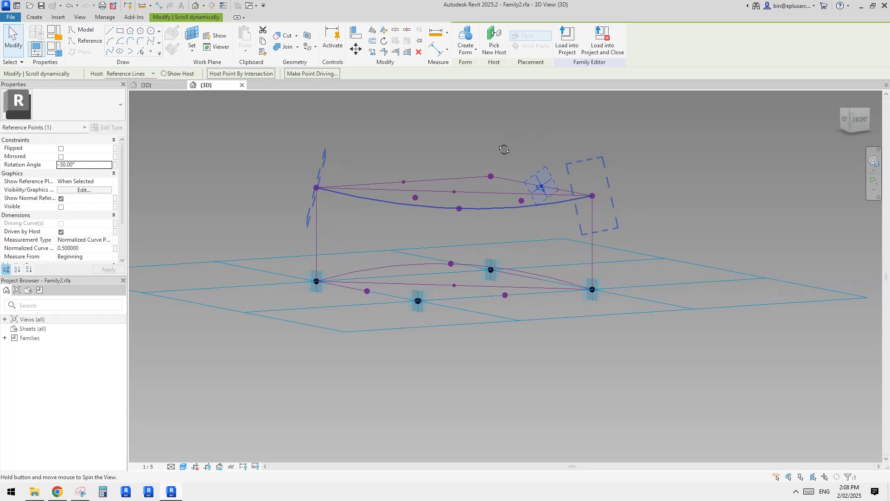
- Set the offset of the reference point hosted at the front lower edge's midpoint to 200
{"action": "middle_click_drag", "start_coordinate": [360, 304], "coordinate": [399, 325], "text": "shift"}
{"action": "left_click", "coordinate": [401, 321]}
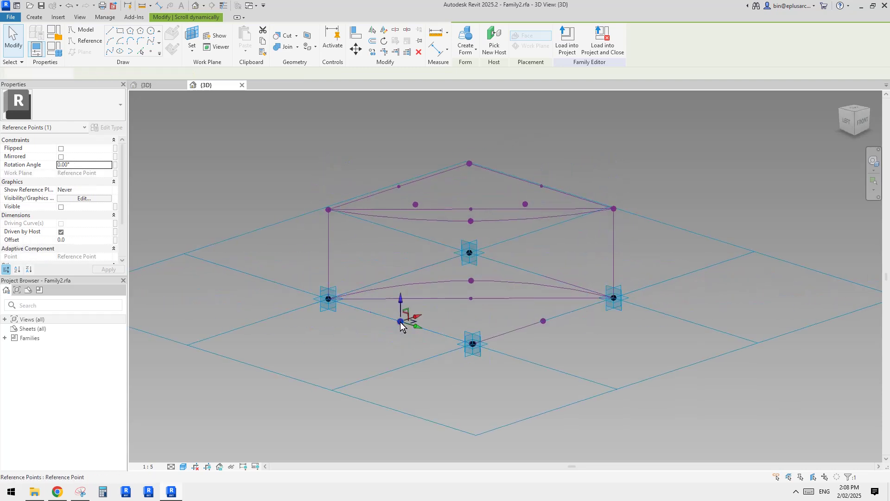
{"action": "left_click", "coordinate": [85, 239]}
{"action": "type", "text": "200"}
{"action": "key", "text": "Return"}
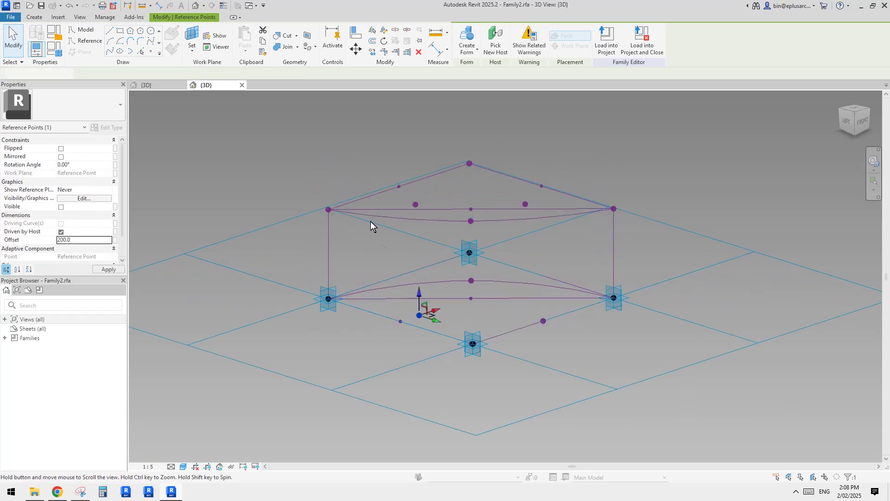
- Rotate the front lower edge's host midpoint to 30°
{"action": "middle_click_drag", "start_coordinate": [369, 224], "coordinate": [115, 241], "text": "shift"}
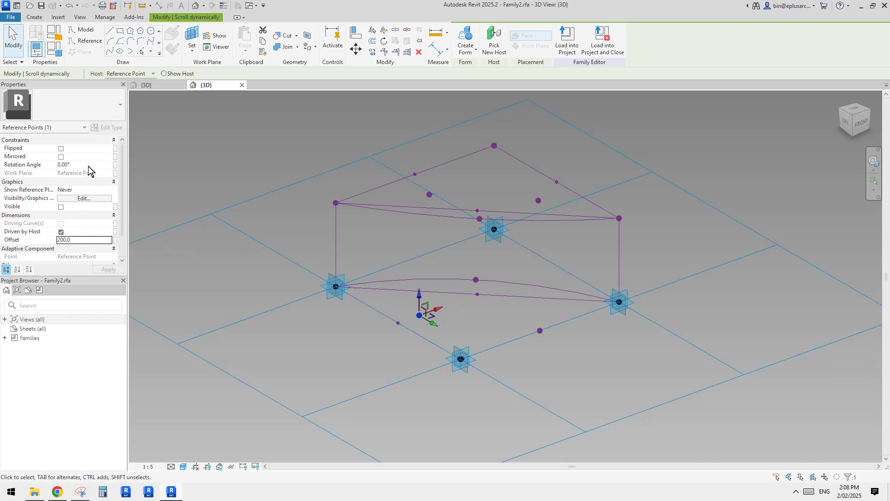
{"action": "left_click", "coordinate": [398, 323]}
{"action": "left_click", "coordinate": [84, 166]}
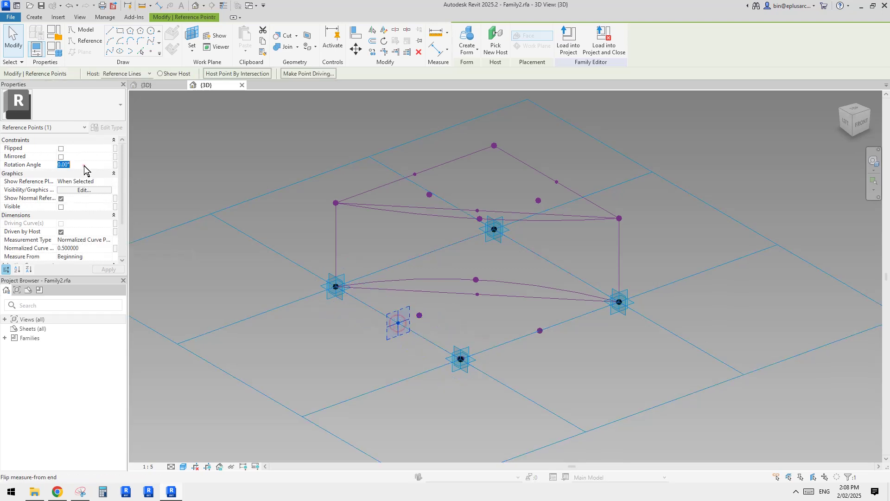
{"action": "type", "text": "30"}
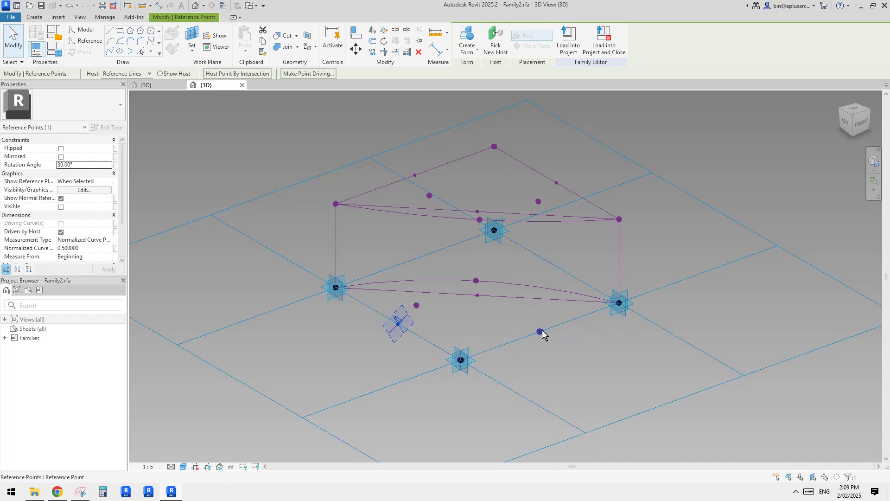
- Set the offset of the reference point hosted at the right lower edge's midpoint to 200
{"action": "left_click", "coordinate": [540, 332]}
{"action": "middle_click_drag", "start_coordinate": [357, 286], "coordinate": [641, 311], "text": "shift"}
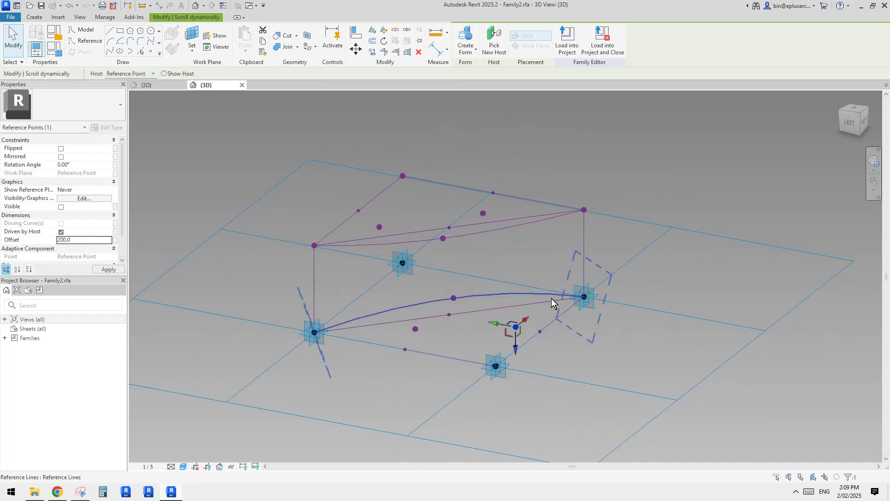
{"action": "middle_click_drag", "start_coordinate": [551, 298], "coordinate": [533, 324], "text": "shift"}
- Rotate the right lower edge's host midpoint to -30°
{"action": "left_click", "coordinate": [539, 332]}
{"action": "left_click", "coordinate": [540, 332]}
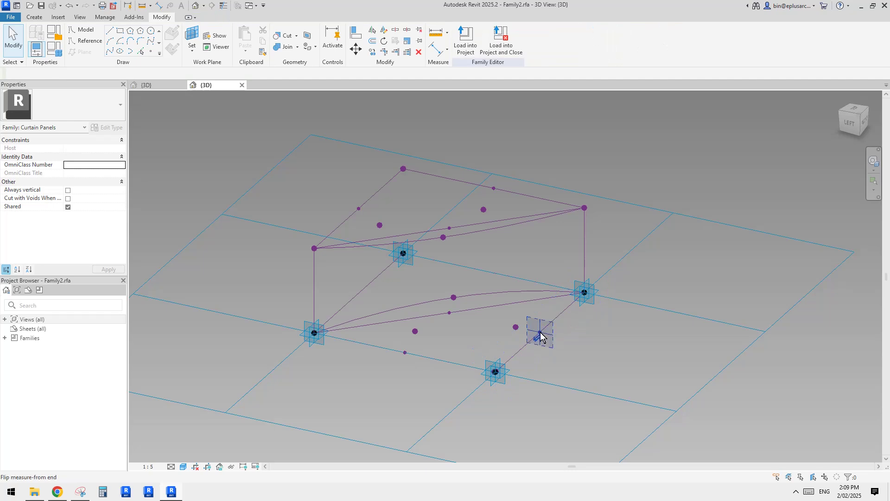
{"action": "left_click", "coordinate": [83, 165]}
{"action": "type", "text": "-30.00"}
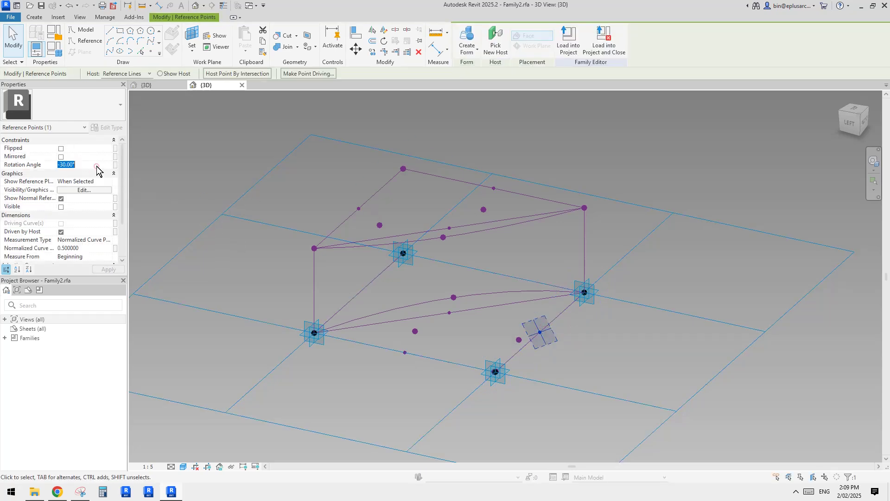
{"action": "key", "text": "Return"}
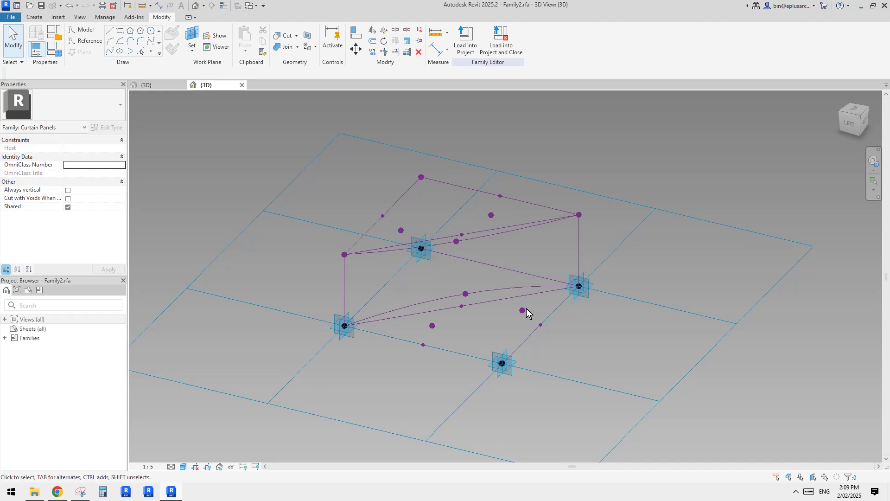
- Associate the offset of all four offset reference points with the family parameter ofs
{"action": "left_click", "coordinate": [525, 309]}
{"action": "left_click", "coordinate": [432, 326], "text": "ctrl"}
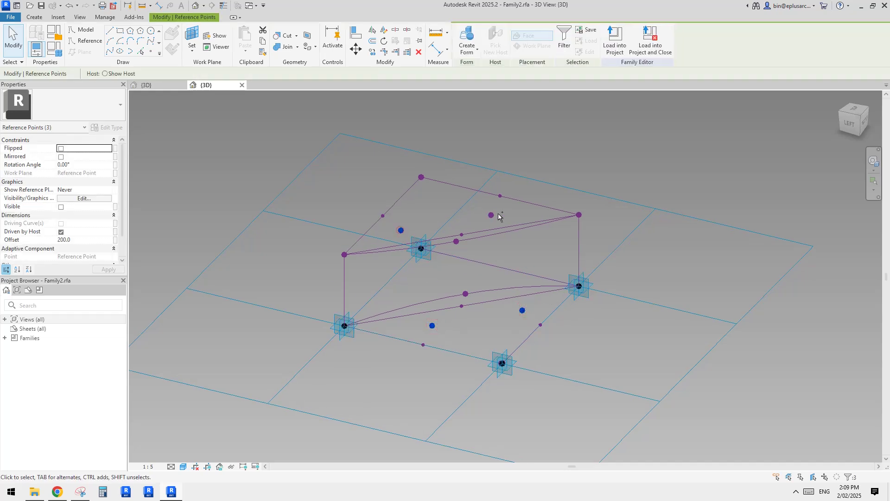
{"action": "left_click", "coordinate": [115, 240]}
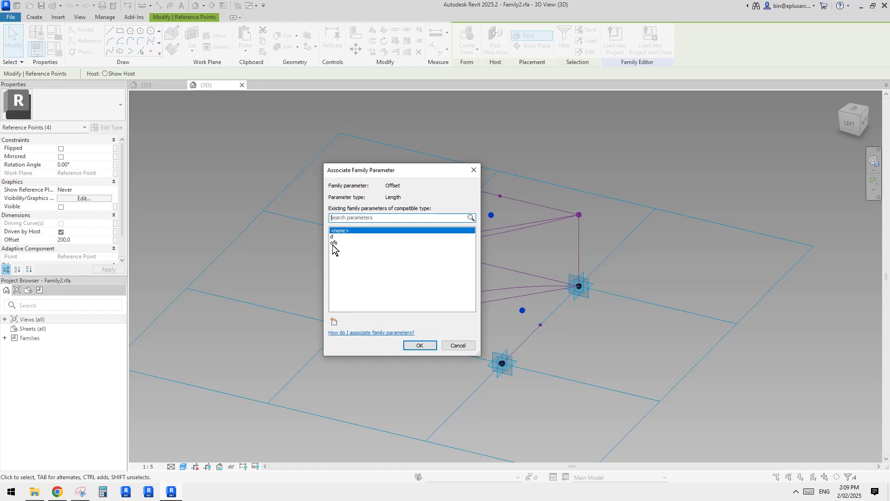
{"action": "left_click", "coordinate": [334, 243]}
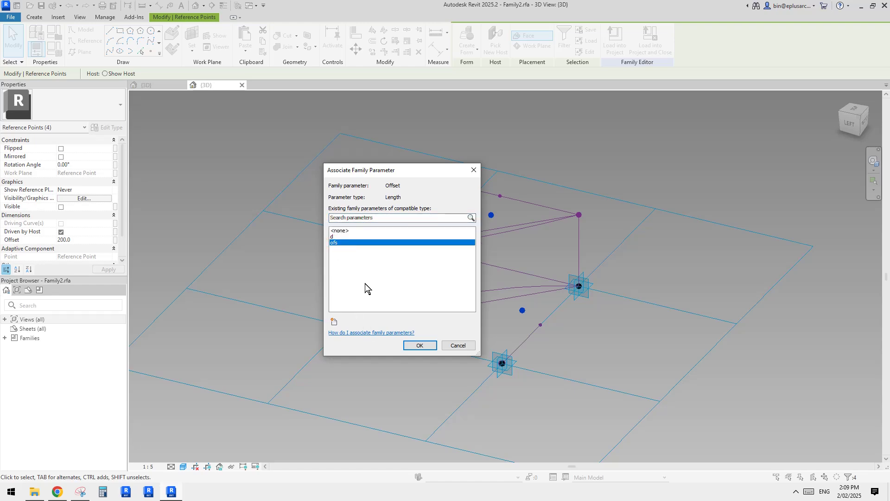
{"action": "left_click", "coordinate": [420, 345]}
{"action": "middle_click_drag", "start_coordinate": [433, 345], "coordinate": [515, 252], "text": "shift"}
{"action": "key", "text": "Escape"}
- Draw a spline through the left upper edge's two corner points and its offset point, and make it a reference line
{"action": "middle_click_drag", "start_coordinate": [453, 224], "coordinate": [447, 165], "text": "shift"}
{"action": "left_click", "coordinate": [446, 164]}
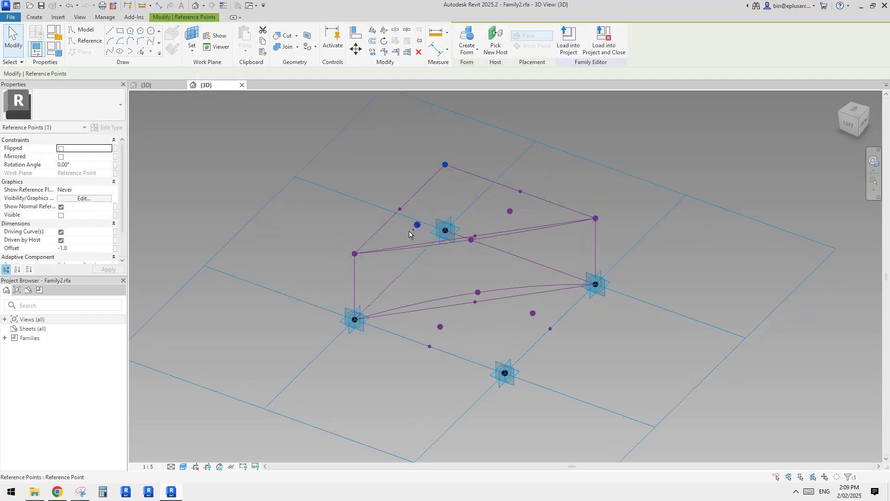
{"action": "left_click", "coordinate": [355, 254], "text": "ctrl"}
{"action": "mouse_move", "coordinate": [416, 214]}
{"action": "middle_mouse_down", "text": "shift"}
{"action": "mouse_move", "coordinate": [454, 209]}
{"action": "mouse_move", "coordinate": [418, 201]}
{"action": "middle_mouse_up", "text": "shift"}
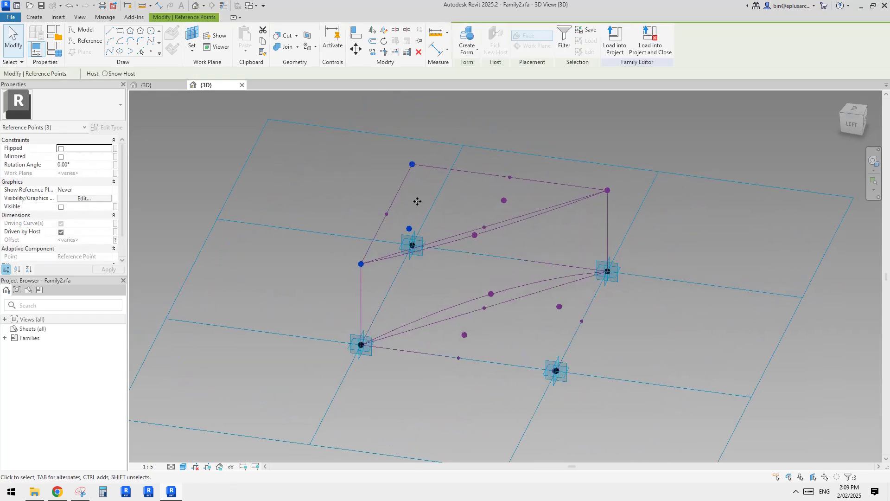
{"action": "left_click", "coordinate": [119, 52]}
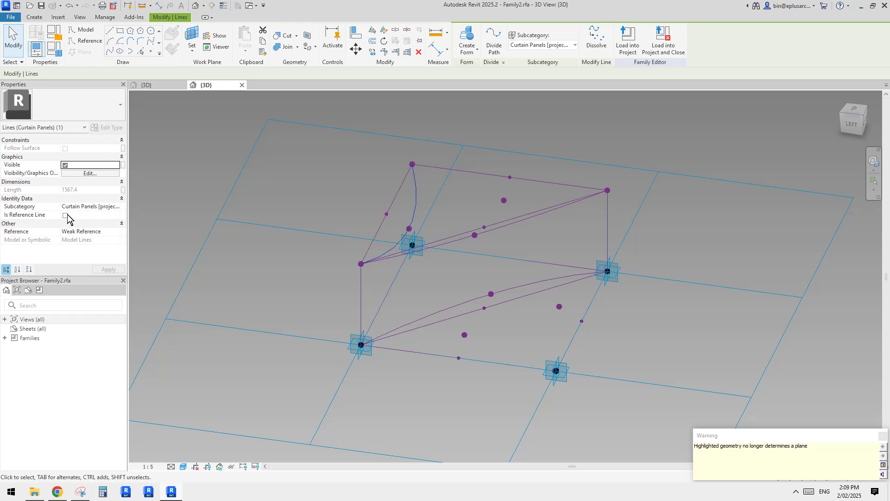
{"action": "left_click", "coordinate": [482, 183]}
- Place reference points at the midpoints of the left and right vertical edge lines
{"action": "middle_click_drag", "start_coordinate": [483, 182], "coordinate": [504, 191], "text": "shift"}
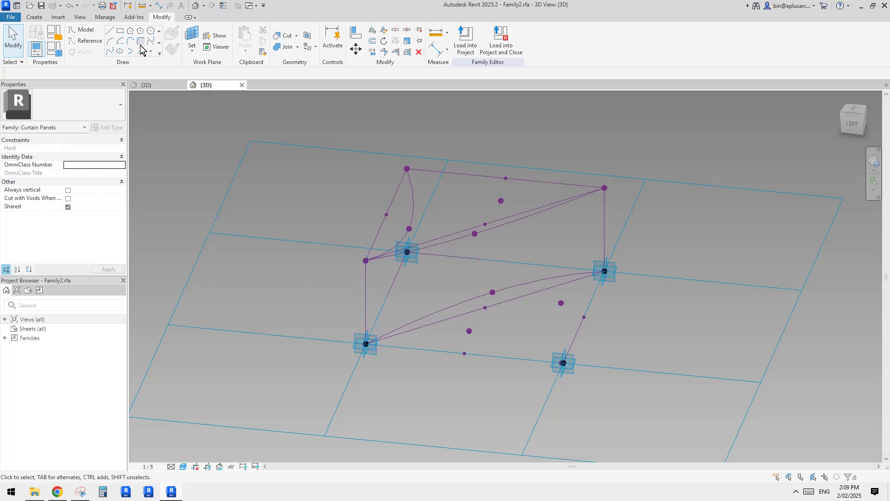
{"action": "left_click", "coordinate": [150, 51]}
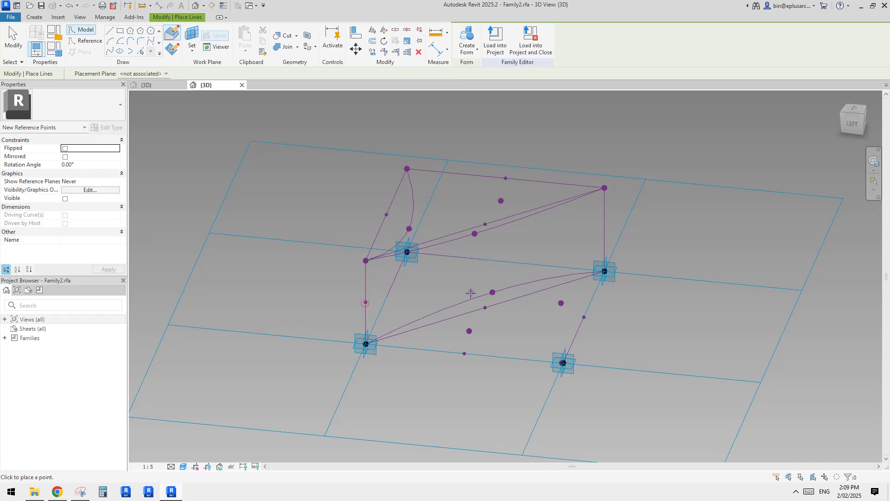
{"action": "middle_click_drag", "start_coordinate": [470, 293], "coordinate": [533, 262], "text": "shift"}
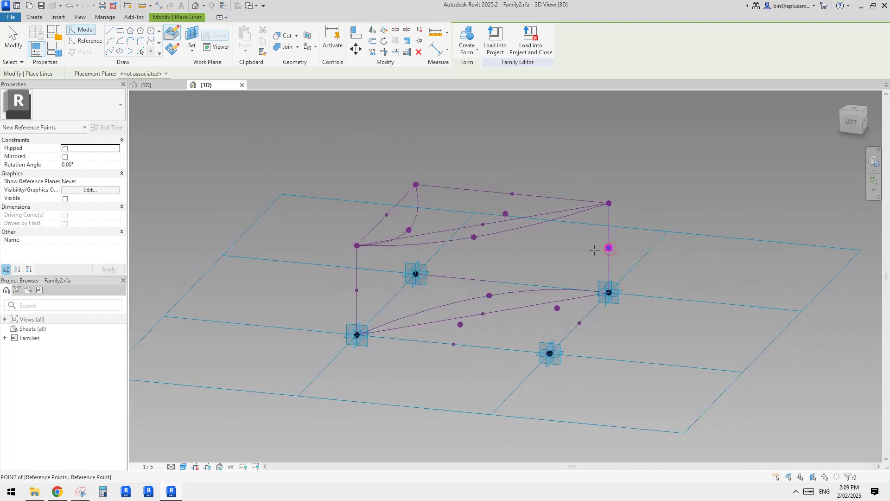
{"action": "left_click", "coordinate": [594, 250]}
{"action": "key", "text": "Escape"}
{"action": "key", "text": "Escape"}
- Connect the back upper edge's midpoint to the left vertical edge's midpoint with a line and make it a reference line
{"action": "middle_click_drag", "start_coordinate": [485, 246], "coordinate": [451, 265], "text": "shift"}
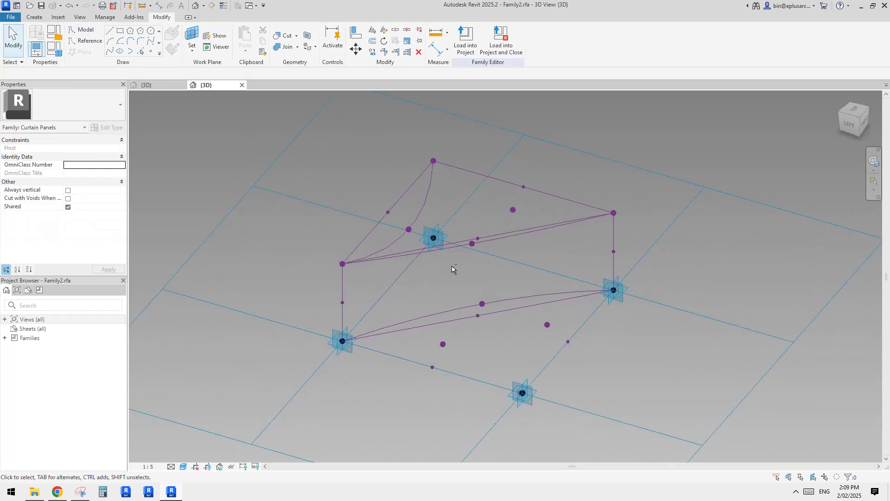
{"action": "left_click", "coordinate": [525, 189]}
{"action": "left_click", "coordinate": [342, 303], "text": "ctrl"}
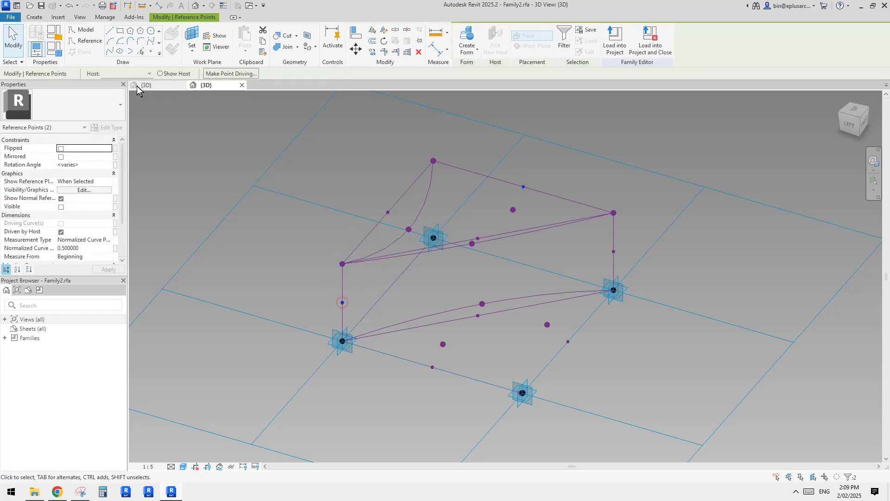
{"action": "left_click", "coordinate": [109, 51]}
{"action": "middle_click_drag", "start_coordinate": [507, 184], "coordinate": [575, 166], "text": "shift"}
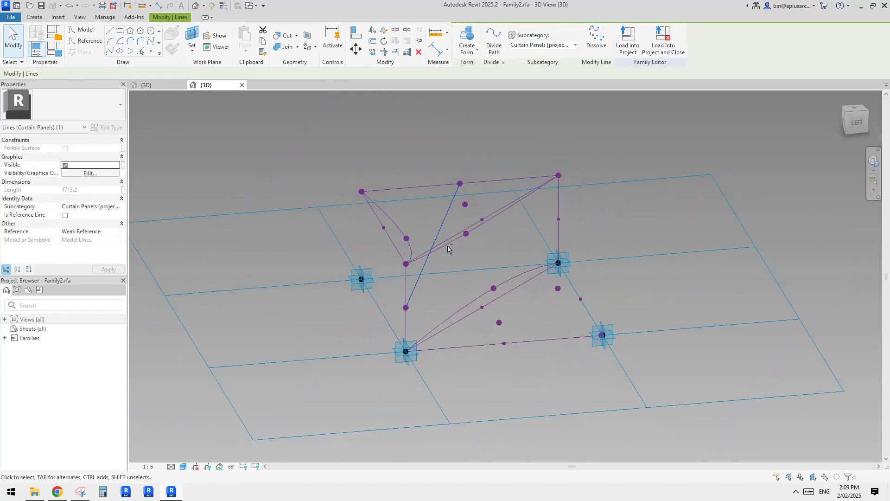
{"action": "middle_click_drag", "start_coordinate": [447, 249], "coordinate": [445, 218], "text": "shift"}
{"action": "left_click", "coordinate": [65, 215]}
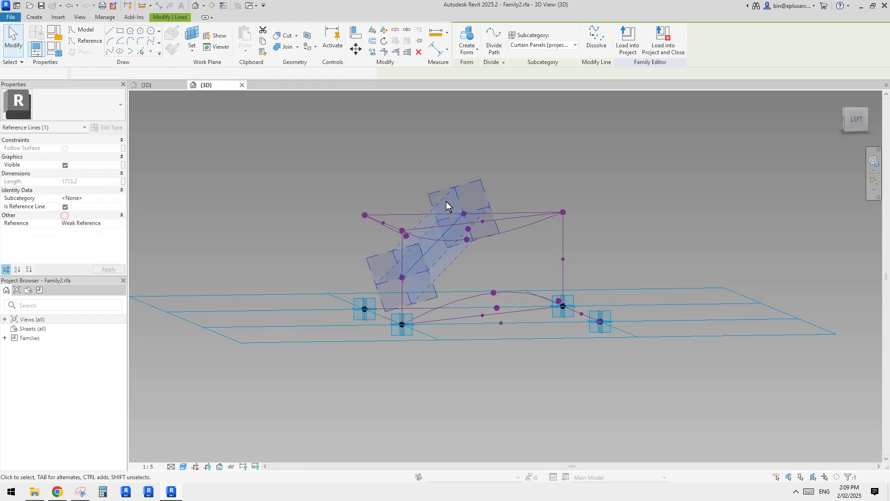
{"action": "middle_click_drag", "start_coordinate": [510, 232], "coordinate": [526, 303], "text": "shift"}
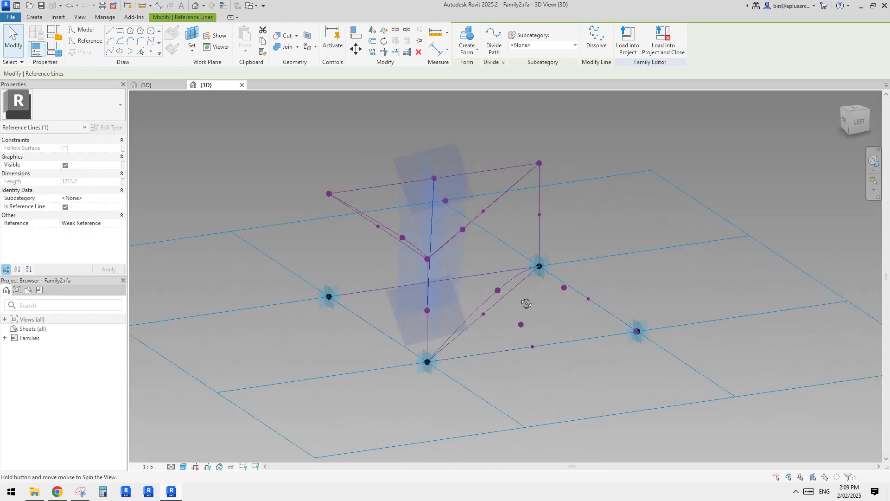
{"action": "key", "text": "Escape"}
- Draw a diagonal from the right upper corner point to the left lower placement point and make it a reference line
{"action": "middle_click_drag", "start_coordinate": [438, 247], "coordinate": [600, 198], "text": "shift"}
{"action": "left_click", "coordinate": [600, 192]}
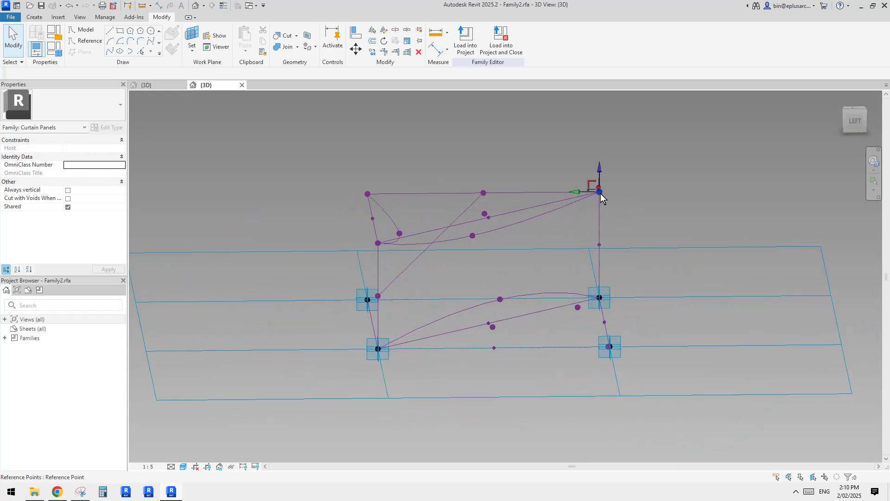
{"action": "key", "text": "Escape"}
{"action": "middle_click_drag", "start_coordinate": [595, 229], "coordinate": [580, 247]}
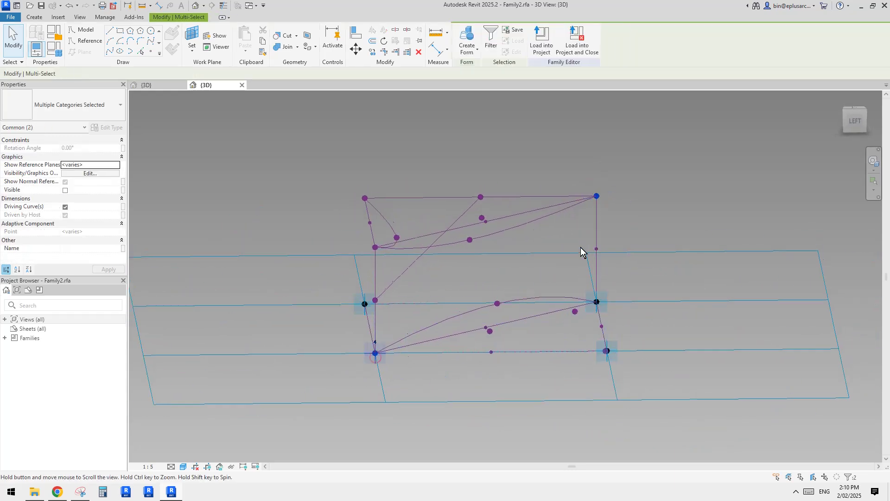
{"action": "left_click", "coordinate": [586, 210]}
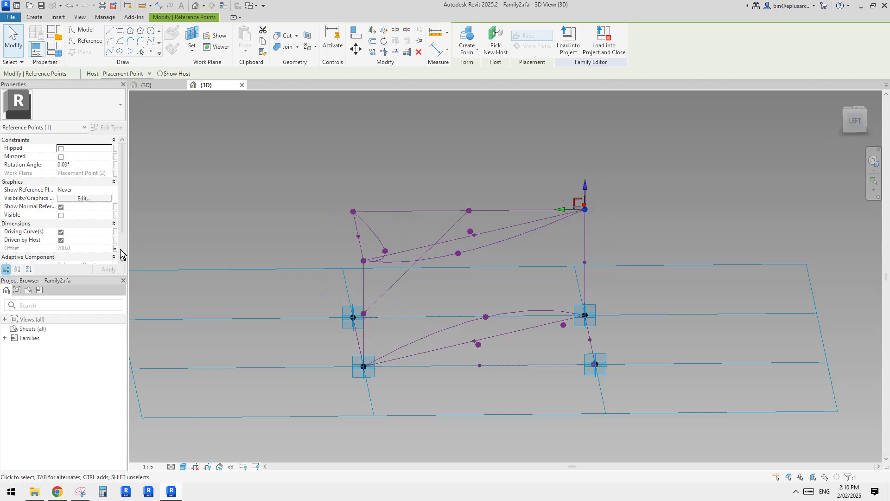
{"action": "left_click", "coordinate": [365, 377], "text": "ctrl"}
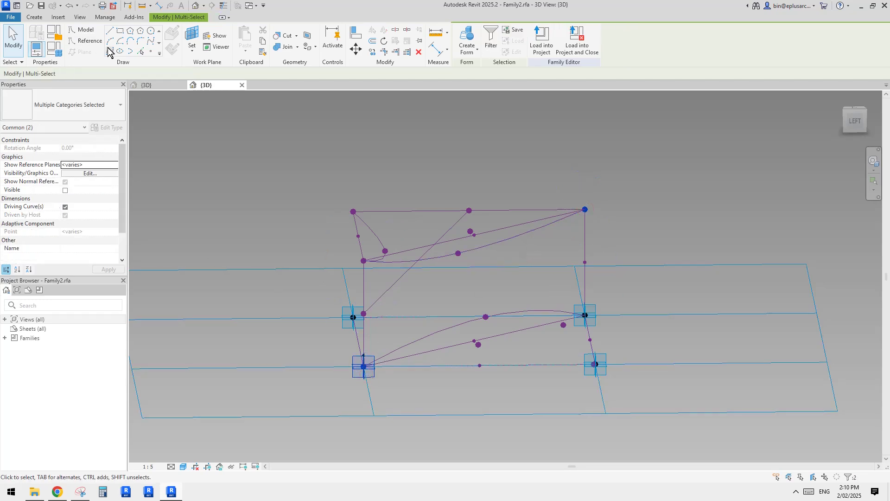
{"action": "left_click", "coordinate": [538, 235]}
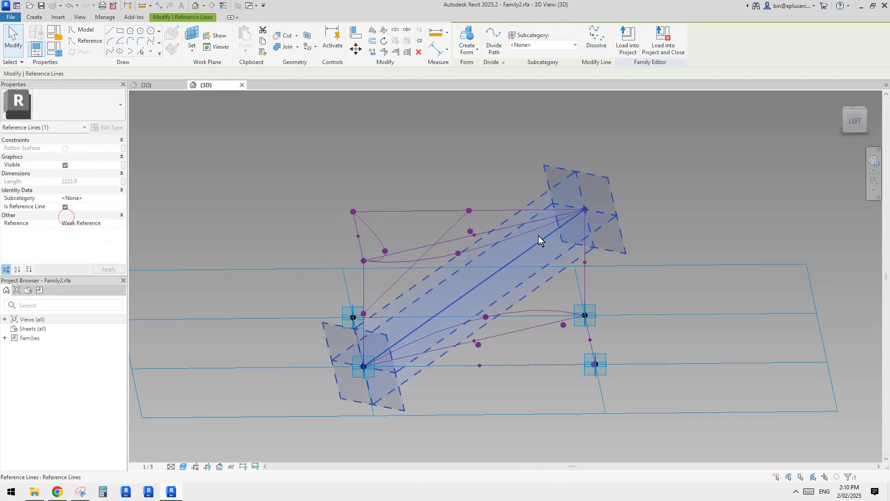
{"action": "left_click", "coordinate": [611, 260]}
{"action": "middle_click_drag", "start_coordinate": [611, 261], "coordinate": [591, 263], "text": "shift"}
{"action": "left_click", "coordinate": [591, 264]}
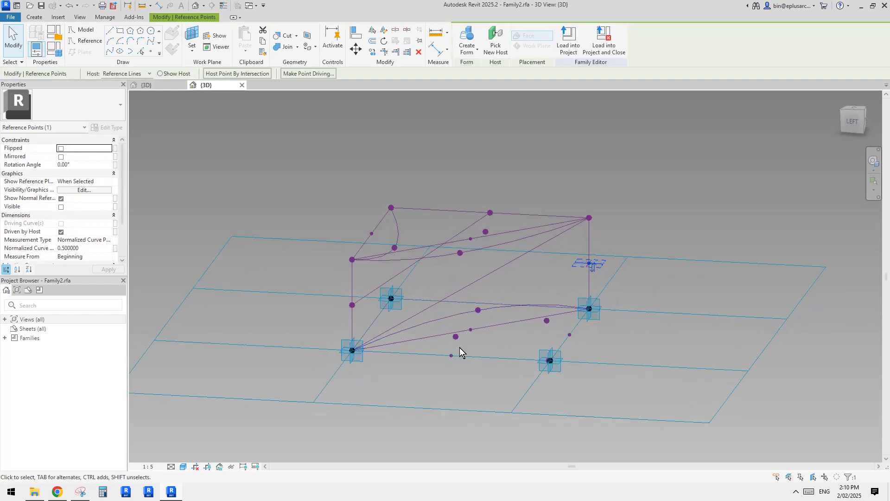
{"action": "middle_click_drag", "start_coordinate": [521, 316], "coordinate": [503, 198], "text": "shift"}
{"action": "scroll", "coordinate": [549, 193], "scroll_direction": "up", "scroll_amount": 3}
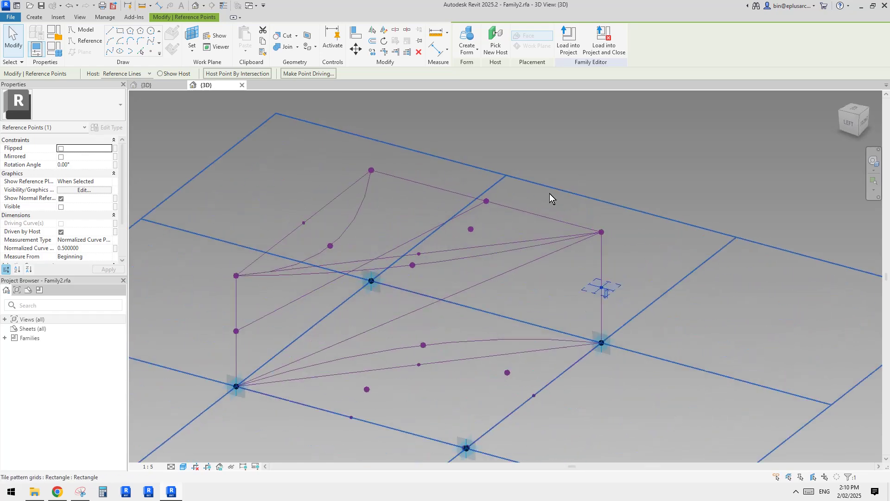
{"action": "key", "text": "Escape"}
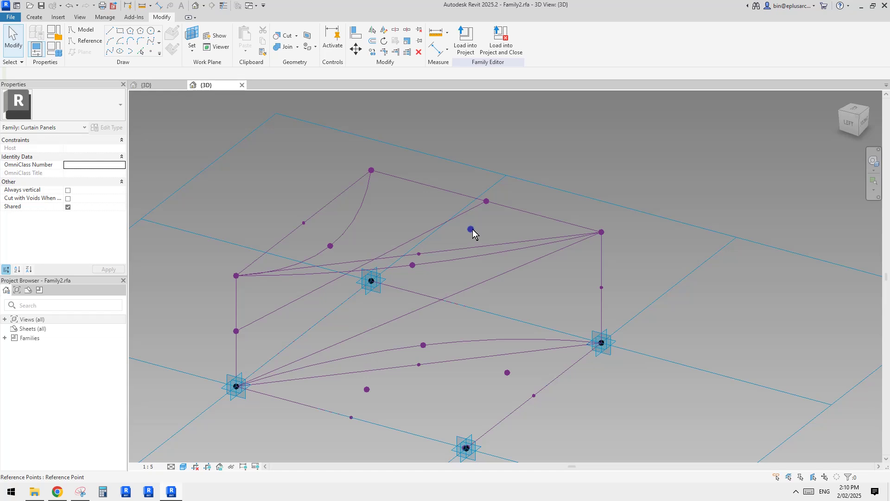
- Dissolve the reference line between the back upper edge's midpoint and the left vertical edge's midpoint
{"action": "middle_click_drag", "start_coordinate": [472, 229], "coordinate": [505, 224]}
{"action": "left_click", "coordinate": [505, 224]}
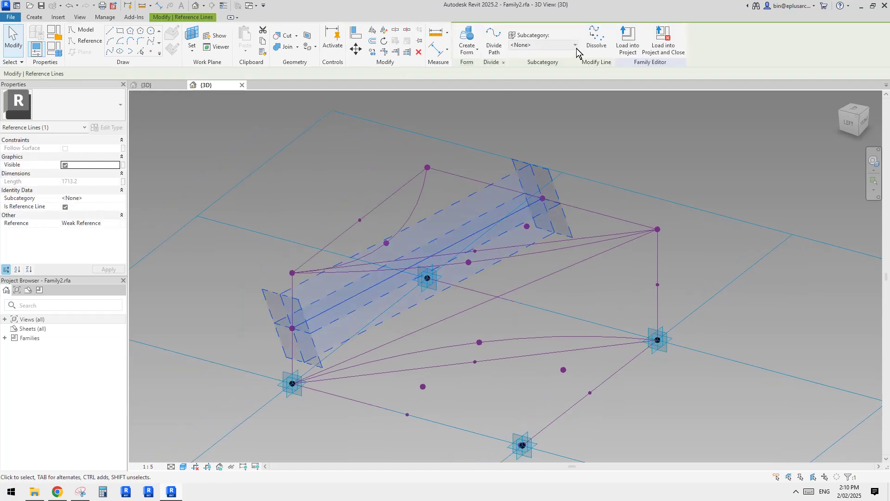
{"action": "left_click", "coordinate": [595, 40]}
- Draw a line from the back upper edge's offset point to the left vertical edge's midpoint and make it a reference line
{"action": "left_click", "coordinate": [527, 228]}
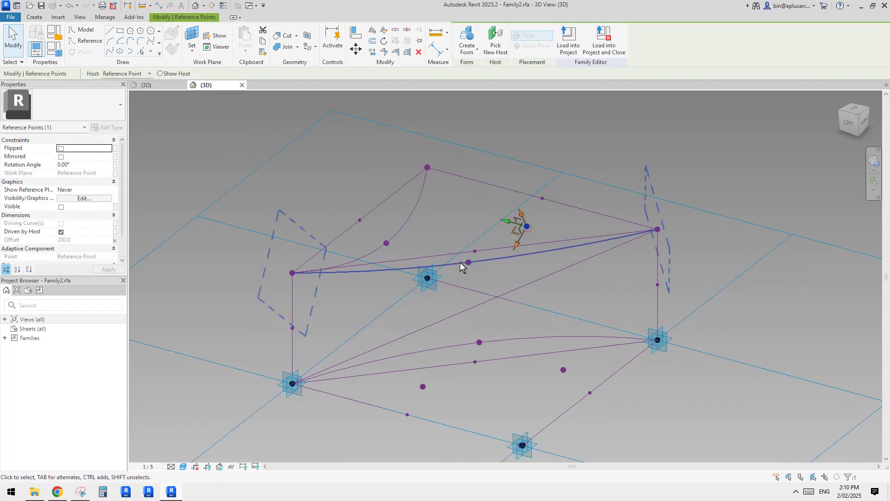
{"action": "left_click", "coordinate": [292, 328], "text": "ctrl"}
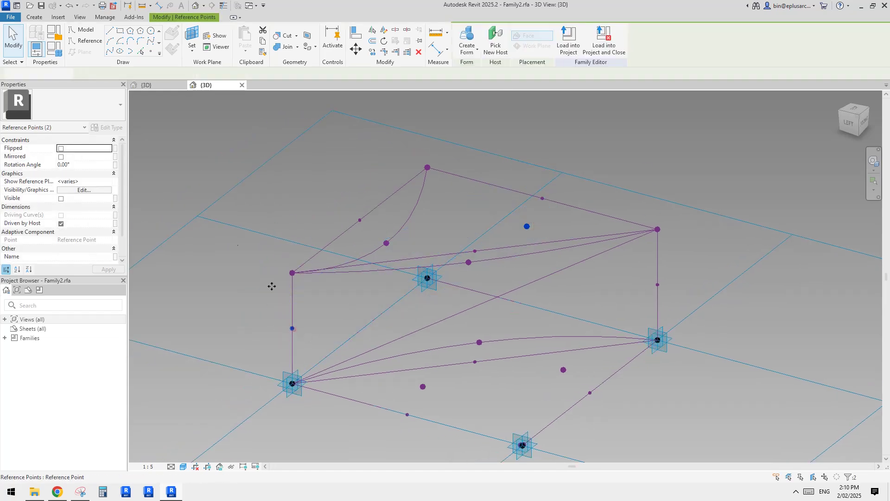
{"action": "left_click", "coordinate": [110, 51]}
{"action": "left_click", "coordinate": [65, 215]}
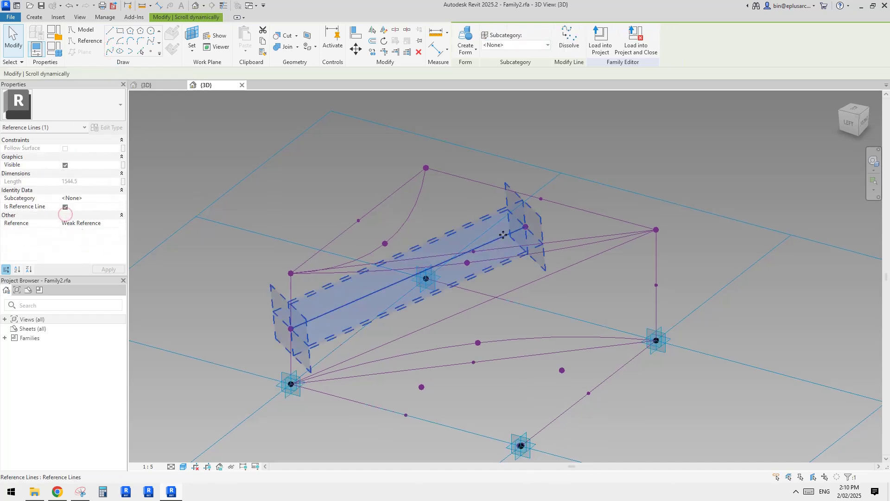
{"action": "key", "text": "Escape"}
- Draw a line from the right vertical edge's midpoint to the front lower edge's offset point and make it a reference line
{"action": "middle_click_drag", "start_coordinate": [279, 307], "coordinate": [474, 308], "text": "shift"}
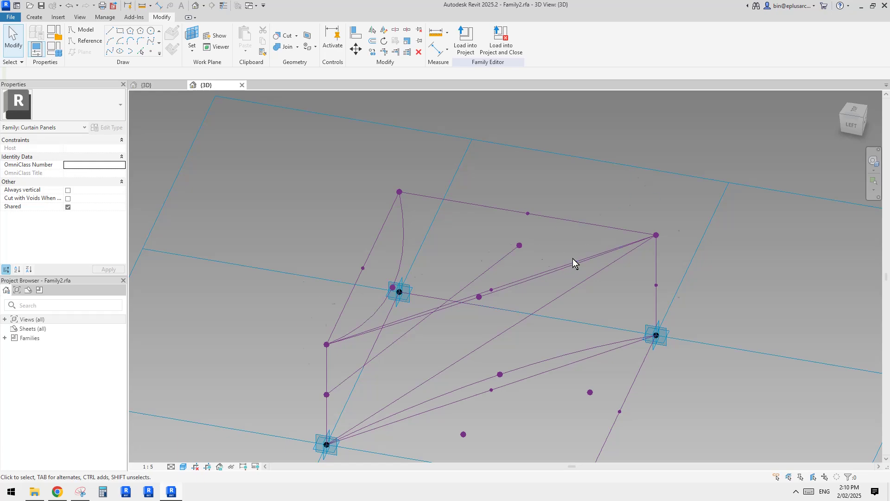
{"action": "middle_click_drag", "start_coordinate": [572, 257], "coordinate": [580, 232], "text": "shift"}
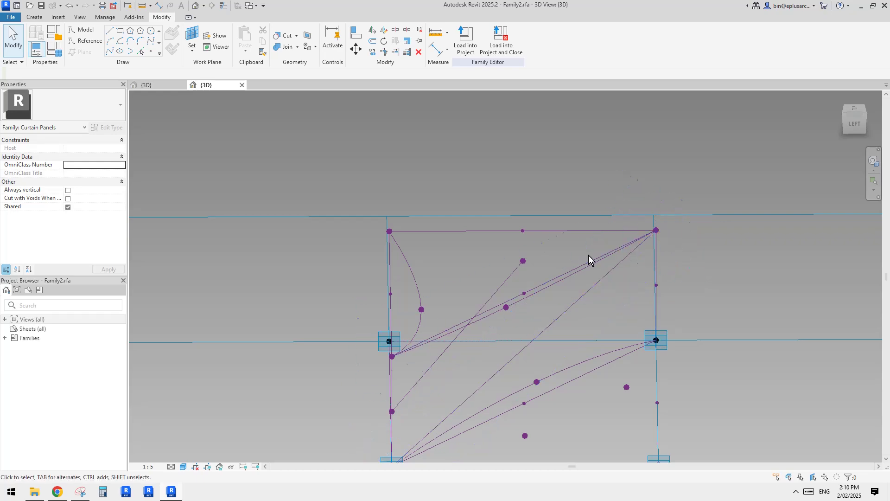
{"action": "middle_click_drag", "start_coordinate": [590, 258], "coordinate": [482, 245], "text": "shift"}
{"action": "left_click", "coordinate": [585, 192]}
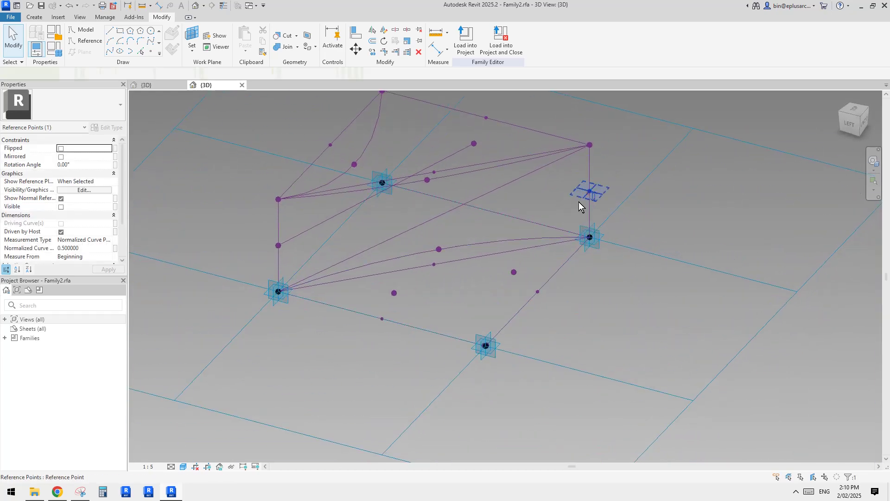
{"action": "left_click", "coordinate": [394, 293], "text": "ctrl"}
{"action": "left_click", "coordinate": [110, 51]}
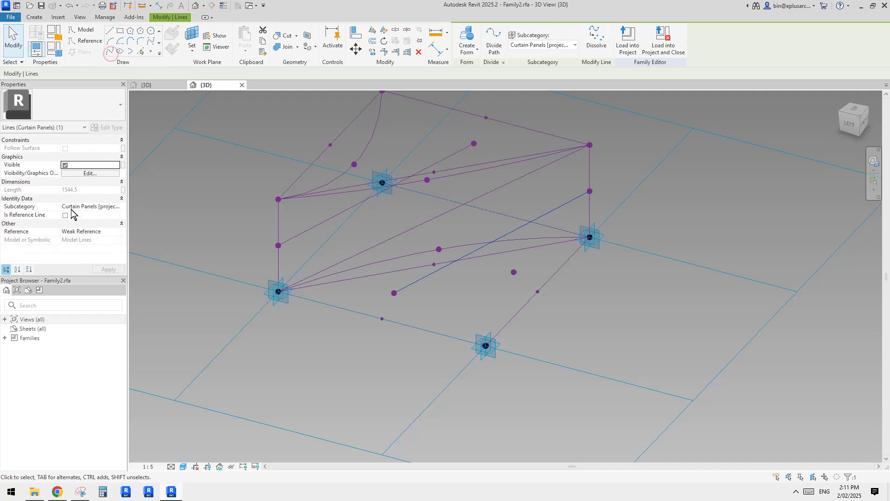
{"action": "key", "text": "Escape"}
- Draw a spline through the right lower edge's two placement points and its offset point, and make it a reference line
{"action": "middle_click_drag", "start_coordinate": [481, 218], "coordinate": [585, 254], "text": "shift"}
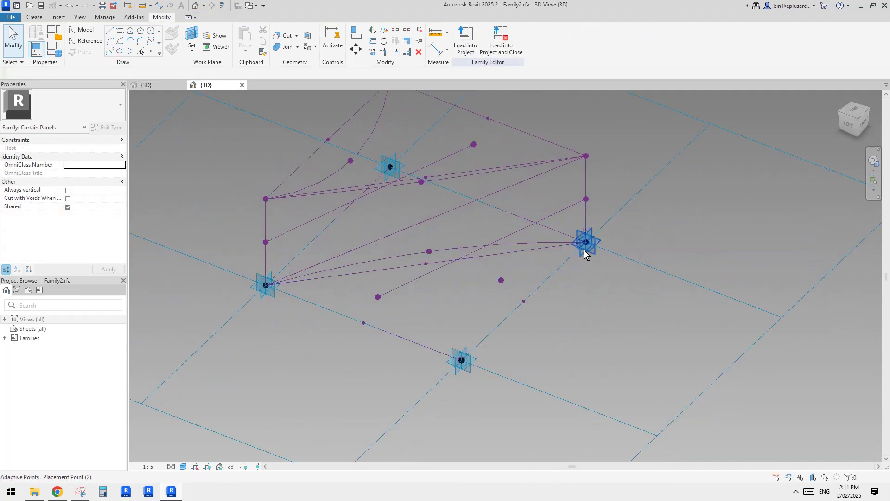
{"action": "left_click", "coordinate": [591, 249]}
{"action": "left_click", "coordinate": [502, 280], "text": "ctrl"}
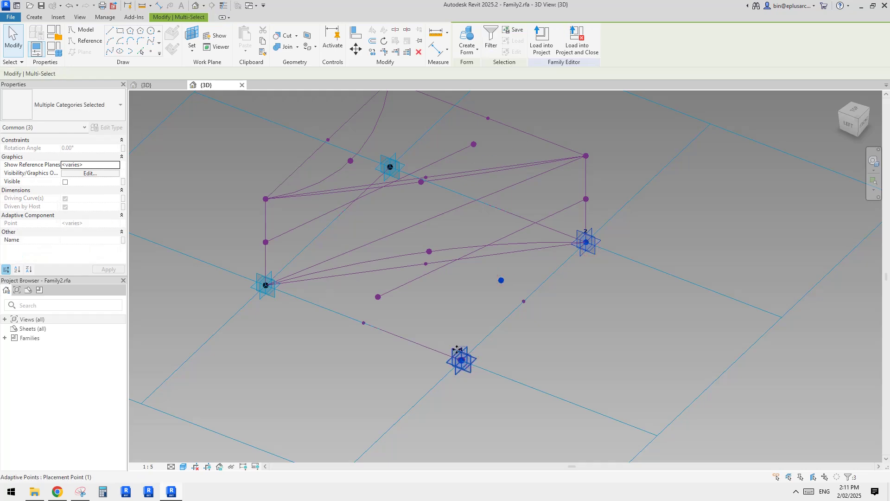
{"action": "left_click", "coordinate": [110, 52]}
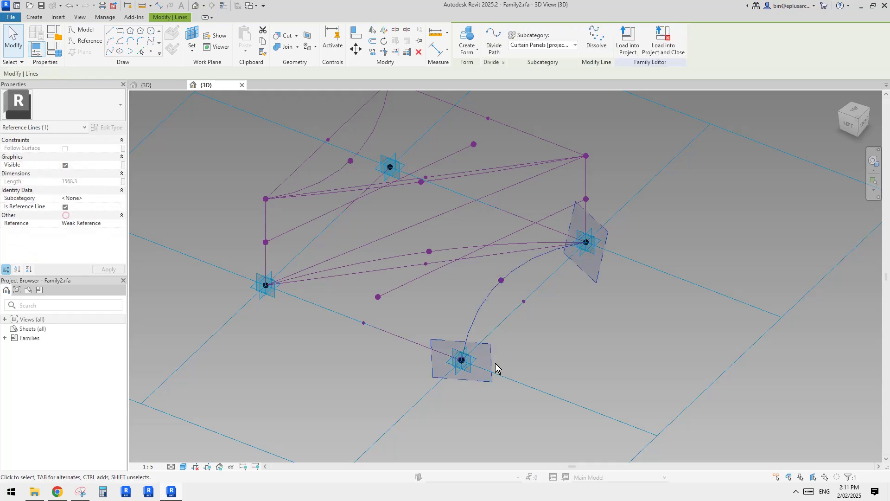
{"action": "scroll", "coordinate": [462, 365], "scroll_direction": "up", "scroll_amount": 3}
{"action": "key", "text": "Escape"}
- Examine how the curved and straight reference lines meet at the front lower placement point
{"action": "scroll", "coordinate": [464, 365], "scroll_direction": "up", "scroll_amount": 3}
{"action": "scroll", "coordinate": [464, 356], "scroll_direction": "up", "scroll_amount": 3}
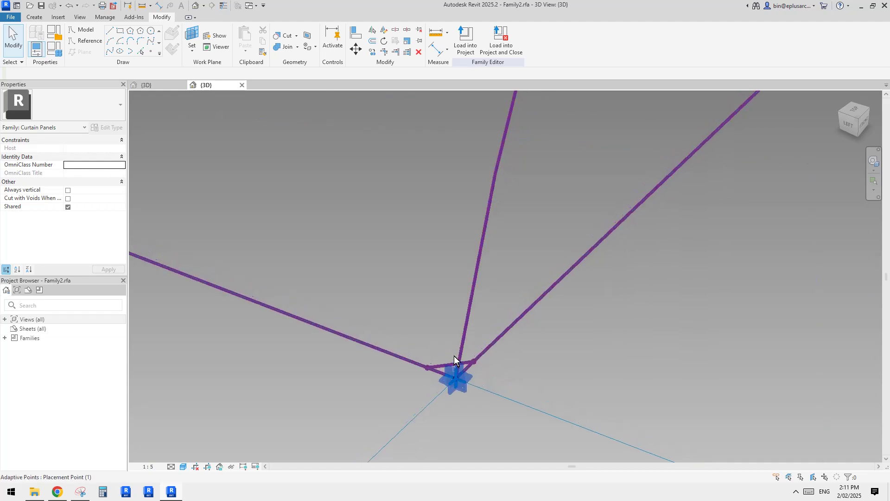
{"action": "left_click", "coordinate": [447, 367]}
{"action": "key", "text": "Escape"}
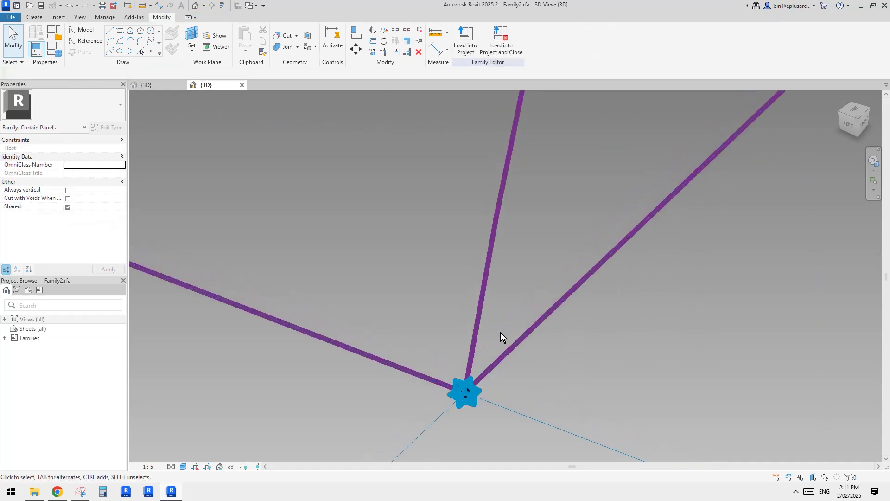
{"action": "scroll", "coordinate": [492, 340], "scroll_direction": "down", "scroll_amount": 2}
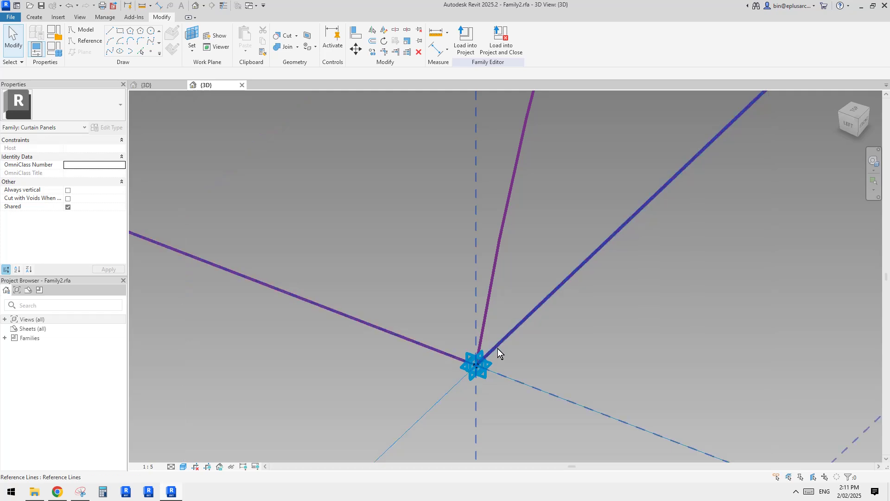
{"action": "middle_click_drag", "start_coordinate": [478, 362], "coordinate": [484, 342]}
{"action": "scroll", "coordinate": [480, 341], "scroll_direction": "down", "scroll_amount": 6}
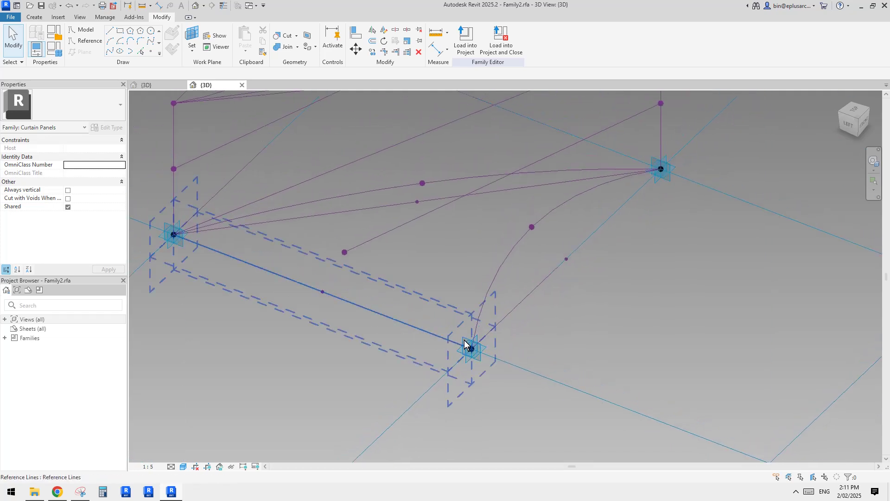
{"action": "middle_click_drag", "start_coordinate": [470, 348], "coordinate": [470, 351]}
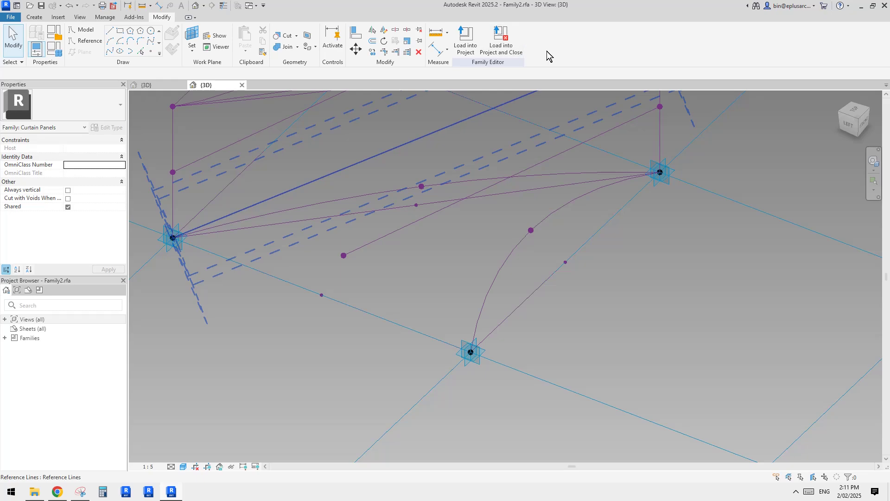
{"action": "scroll", "coordinate": [550, 228], "scroll_direction": "down", "scroll_amount": 3}
{"action": "scroll", "coordinate": [542, 227], "scroll_direction": "down", "scroll_amount": 3}
{"action": "middle_click_drag", "start_coordinate": [532, 225], "coordinate": [502, 315]}
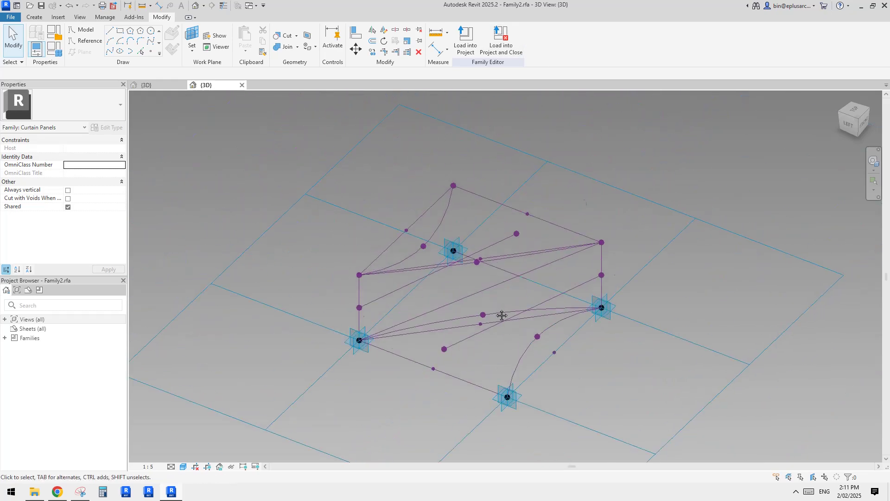
- Dissolve the curved reference line that runs through the left upper edge's two corner points and its offset point
{"action": "scroll", "coordinate": [455, 200], "scroll_direction": "up", "scroll_amount": 8}
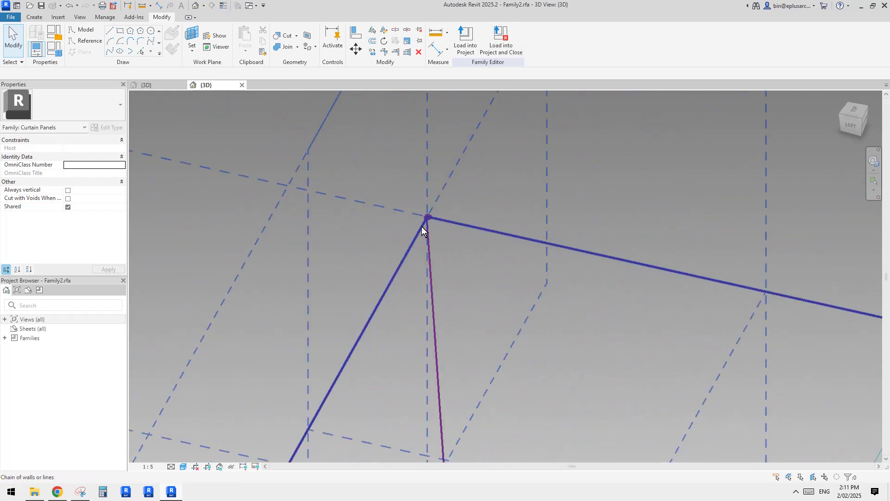
{"action": "scroll", "coordinate": [422, 230], "scroll_direction": "up", "scroll_amount": 5}
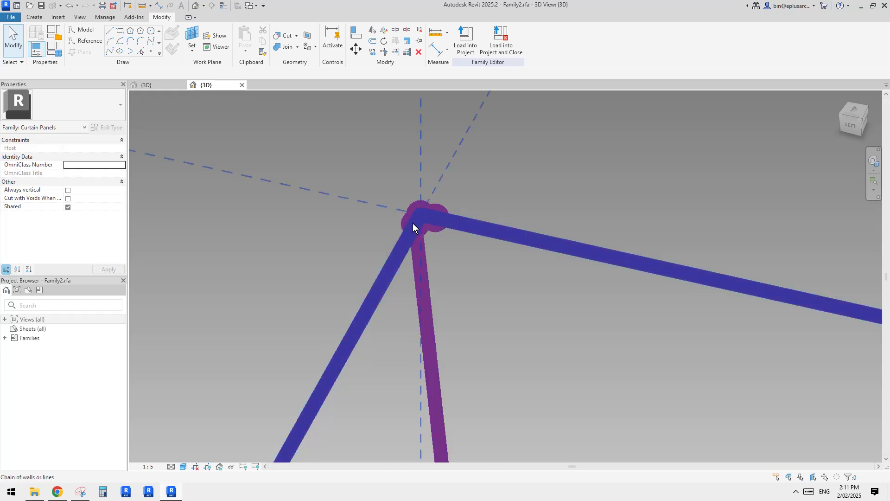
{"action": "scroll", "coordinate": [412, 223], "scroll_direction": "down", "scroll_amount": 4}
{"action": "scroll", "coordinate": [422, 240], "scroll_direction": "down", "scroll_amount": 6}
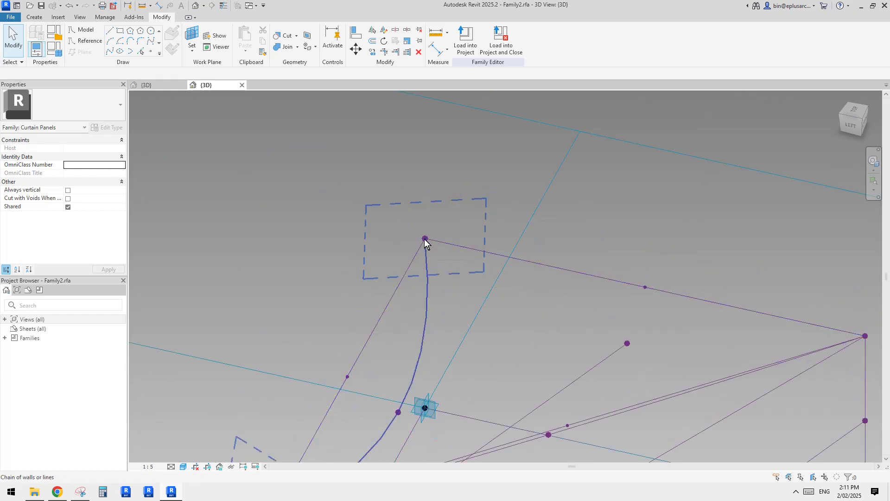
{"action": "scroll", "coordinate": [425, 240], "scroll_direction": "down", "scroll_amount": 3}
{"action": "scroll", "coordinate": [425, 229], "scroll_direction": "up", "scroll_amount": 1}
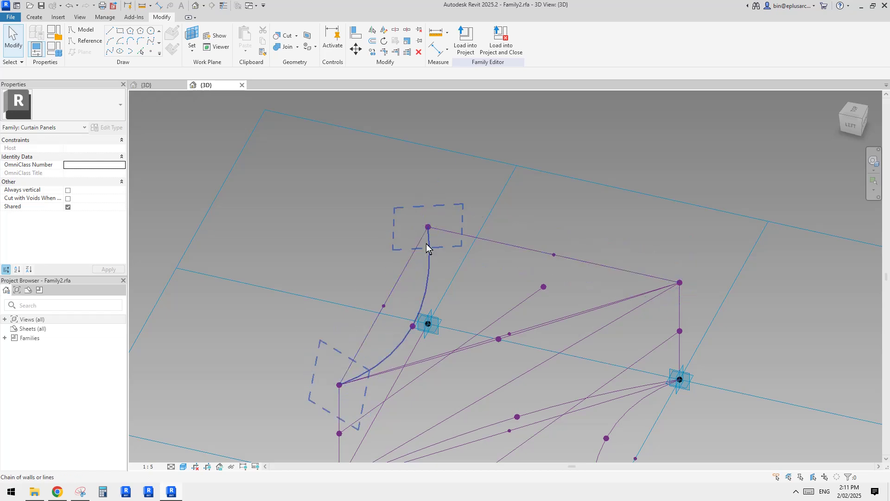
{"action": "left_click", "coordinate": [428, 261]}
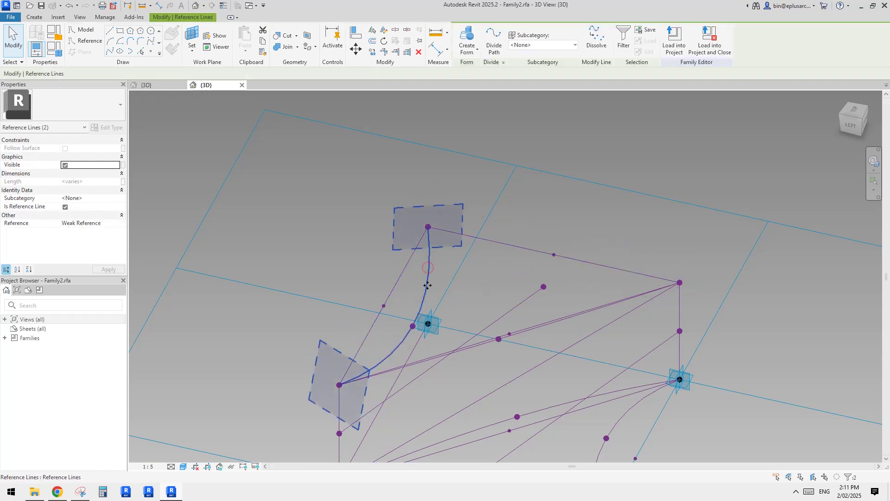
{"action": "middle_click_drag", "start_coordinate": [425, 303], "coordinate": [424, 246], "text": "shift"}
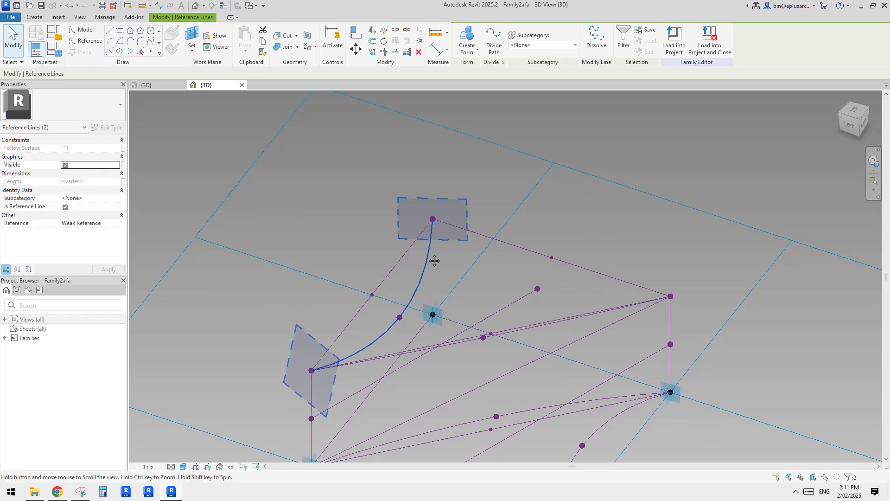
{"action": "left_click", "coordinate": [594, 46]}
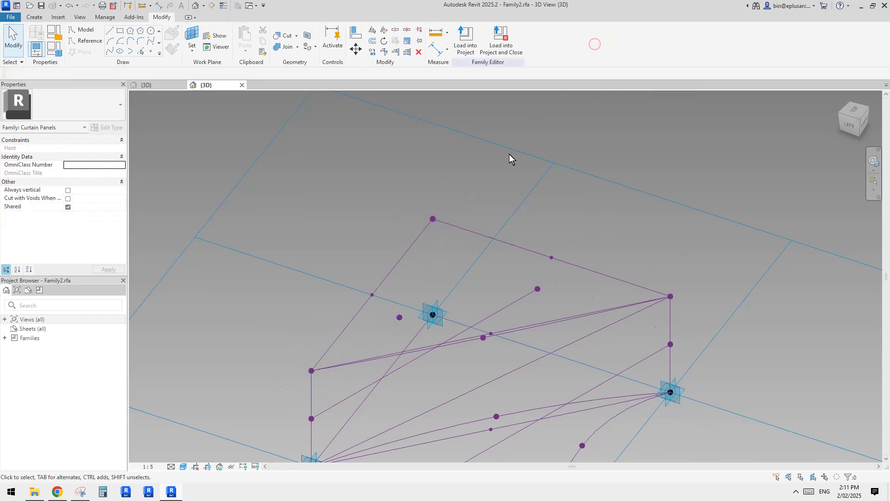
- Check the overlapping points at the back upper corner, then redraw the spline through the left upper edge's three points as a reference line
{"action": "scroll", "coordinate": [440, 211], "scroll_direction": "up", "scroll_amount": 6}
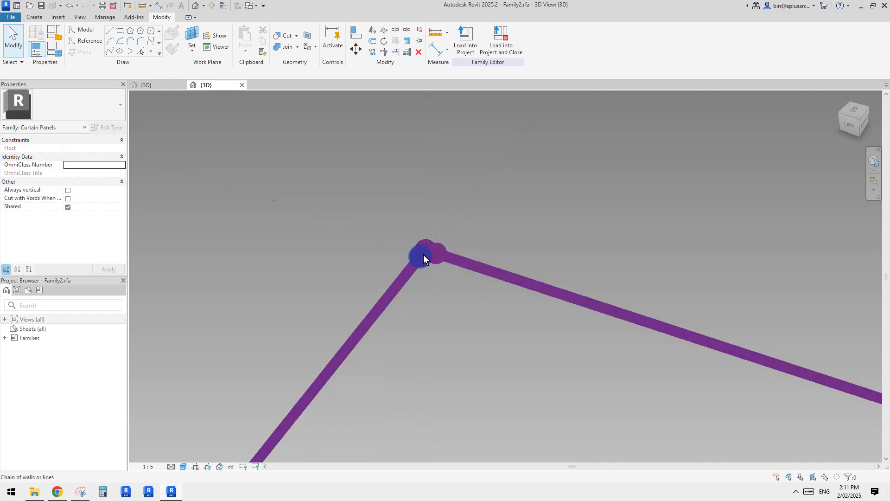
{"action": "left_click", "coordinate": [422, 255]}
{"action": "left_click", "coordinate": [450, 240]}
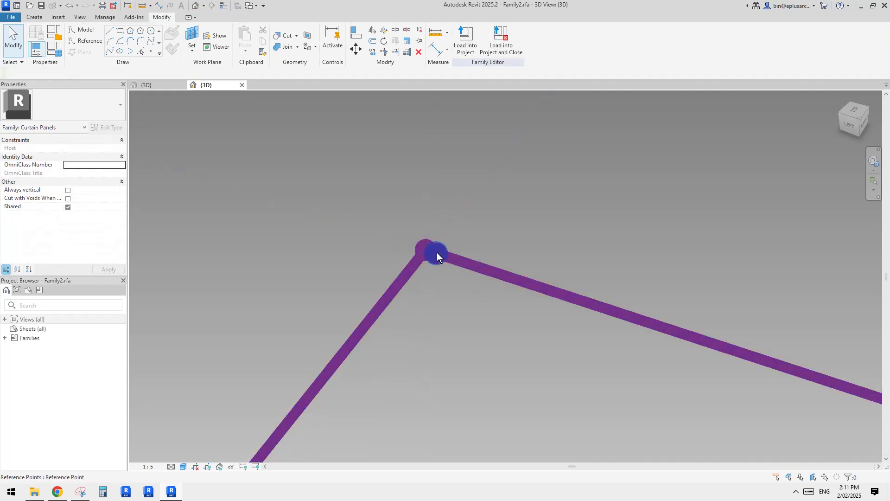
{"action": "left_click", "coordinate": [437, 253]}
{"action": "left_click", "coordinate": [450, 244]}
{"action": "scroll", "coordinate": [450, 250], "scroll_direction": "down", "scroll_amount": 6}
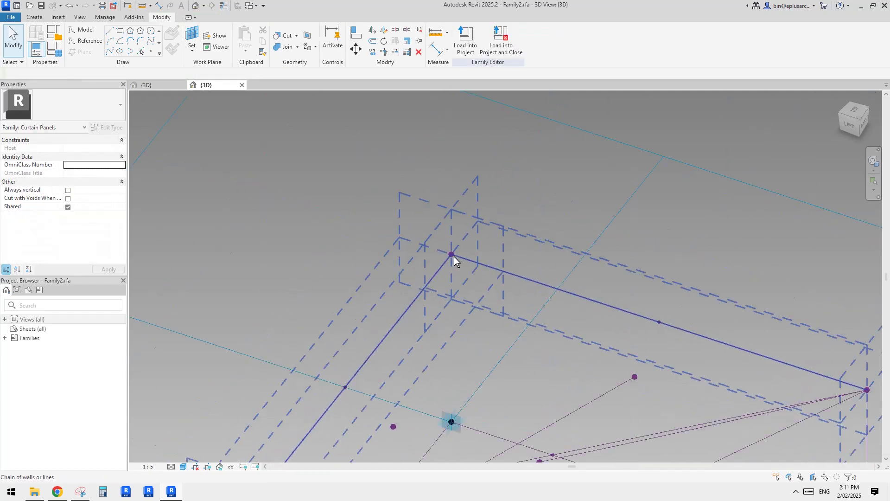
{"action": "left_click", "coordinate": [463, 237]}
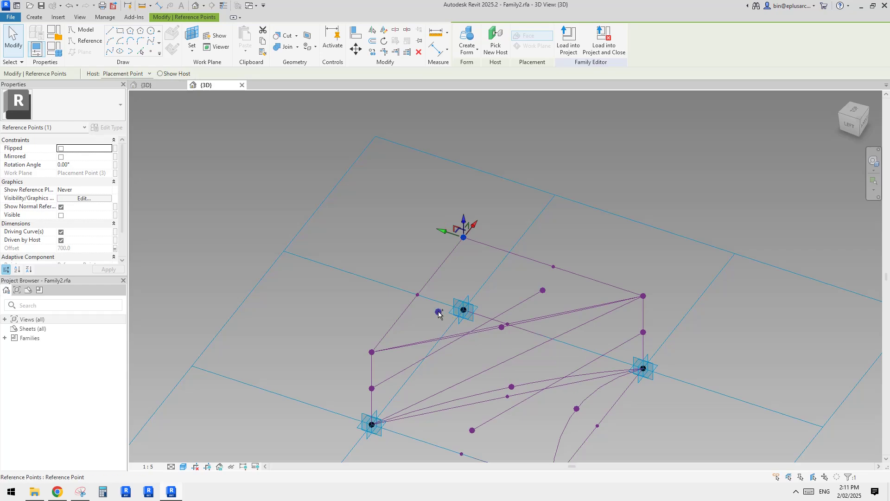
{"action": "left_click", "coordinate": [438, 311], "text": "ctrl"}
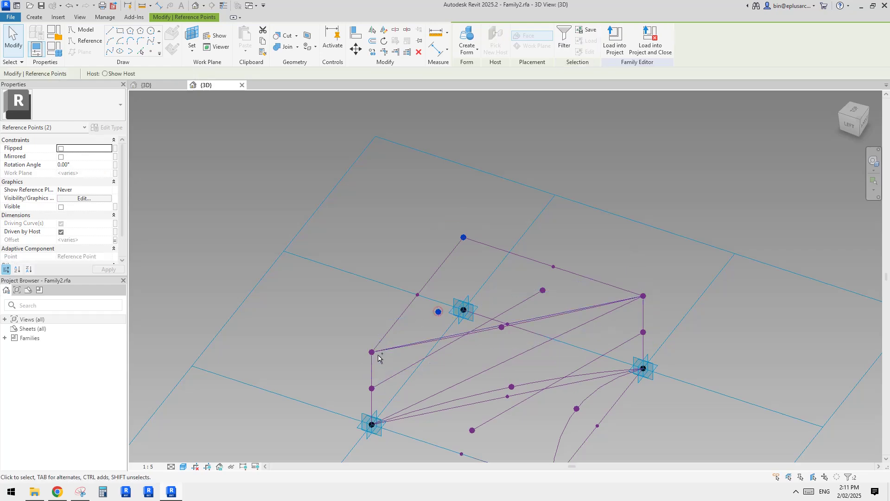
{"action": "left_click", "coordinate": [110, 51]}
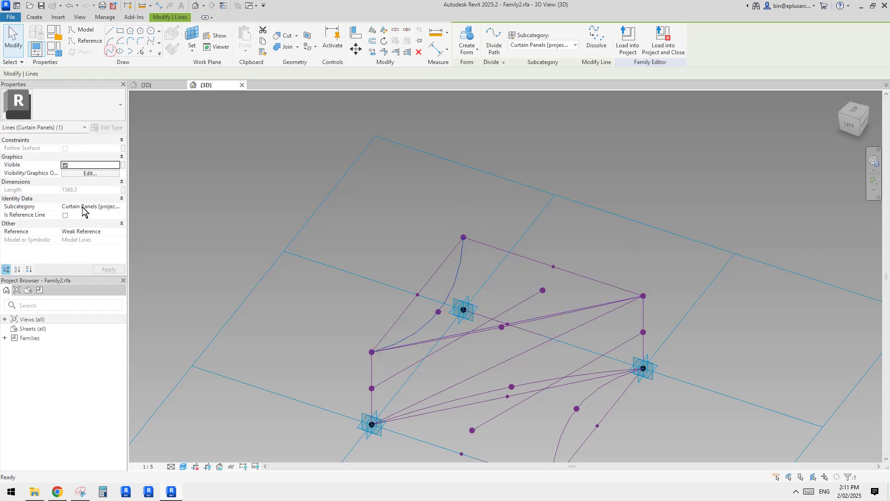
{"action": "left_click", "coordinate": [459, 187]}
- Create a form from the two outer curved reference lines and the three straight diagonal reference lines between them
{"action": "middle_click_drag", "start_coordinate": [459, 187], "coordinate": [530, 222], "text": "shift"}
{"action": "left_click", "coordinate": [447, 230]}
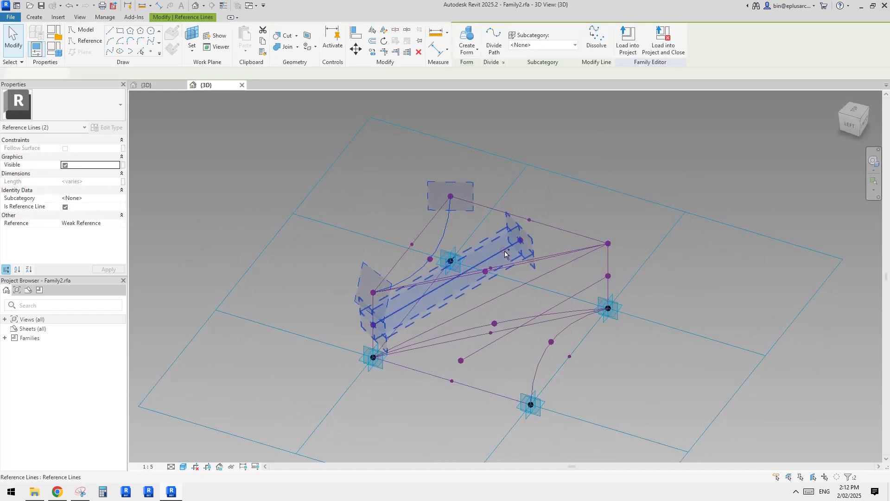
{"action": "left_click", "coordinate": [504, 253], "text": "ctrl"}
{"action": "left_click", "coordinate": [562, 274], "text": "ctrl"}
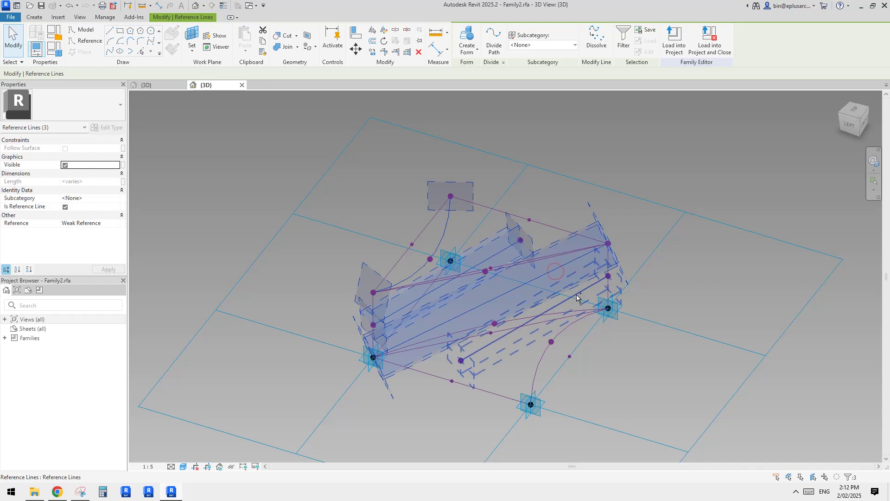
{"action": "left_click", "coordinate": [558, 338], "text": "ctrl"}
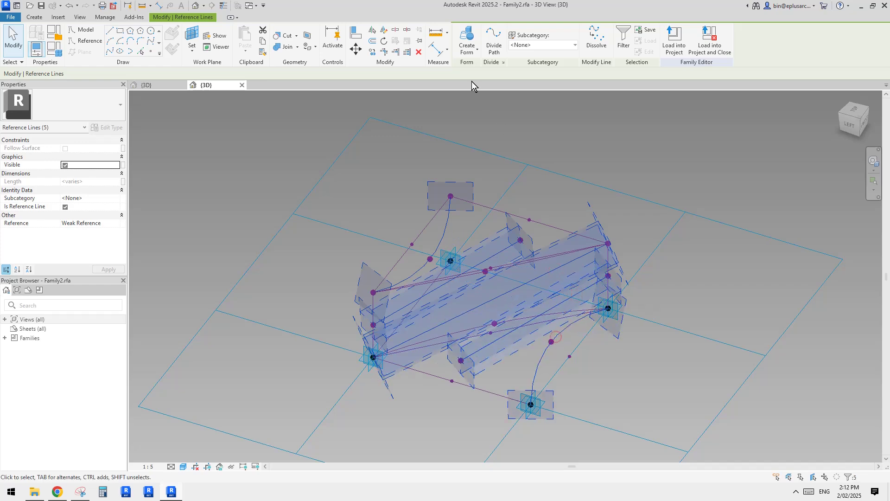
{"action": "left_click", "coordinate": [466, 39]}
{"action": "left_click", "coordinate": [634, 145]}
- Examine the twisted panel form and its curved edges from the side and from above
{"action": "middle_click_drag", "start_coordinate": [633, 145], "coordinate": [608, 210], "text": "shift"}
{"action": "scroll", "coordinate": [387, 287], "scroll_direction": "up", "scroll_amount": 5}
{"action": "left_click", "coordinate": [454, 248]}
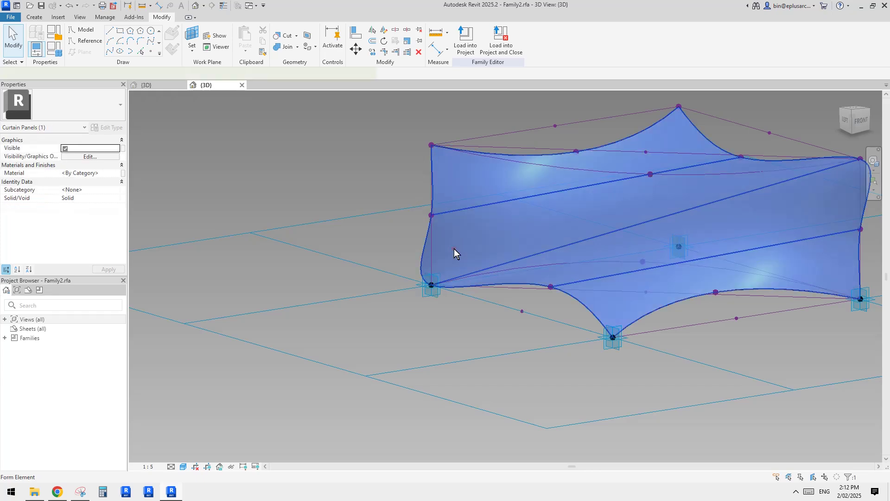
{"action": "scroll", "coordinate": [454, 249], "scroll_direction": "down", "scroll_amount": 4}
{"action": "middle_click_drag", "start_coordinate": [455, 249], "coordinate": [440, 275], "text": "shift"}
{"action": "middle_click_drag", "start_coordinate": [397, 255], "coordinate": [427, 268], "text": "shift"}
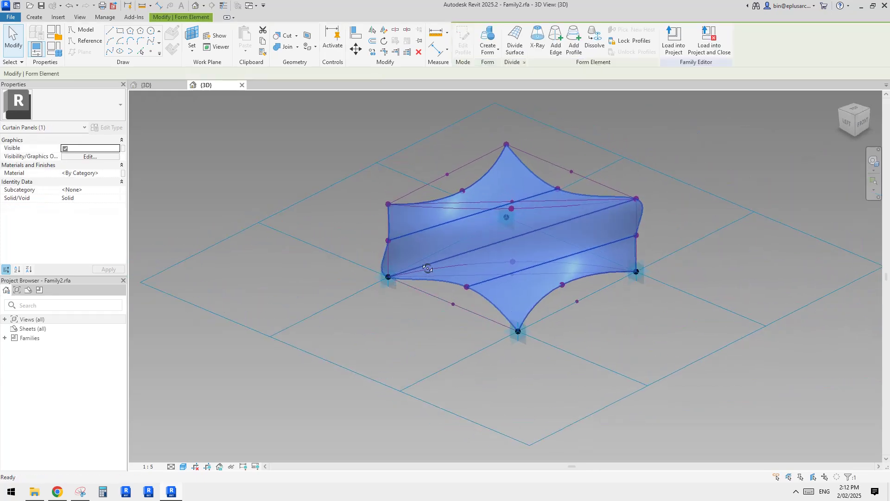
{"action": "middle_click_drag", "start_coordinate": [393, 243], "coordinate": [403, 299], "text": "shift"}
{"action": "scroll", "coordinate": [408, 299], "scroll_direction": "down", "scroll_amount": 3}
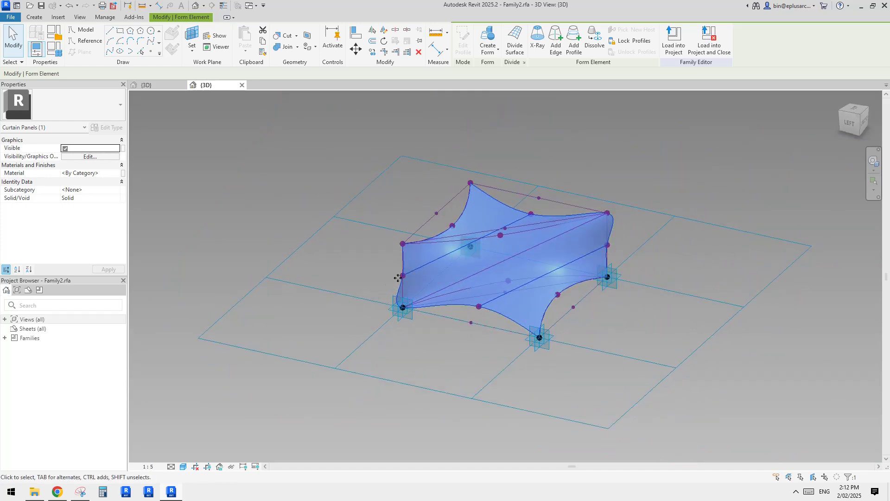
{"action": "middle_click_drag", "start_coordinate": [457, 302], "coordinate": [493, 324], "text": "shift"}
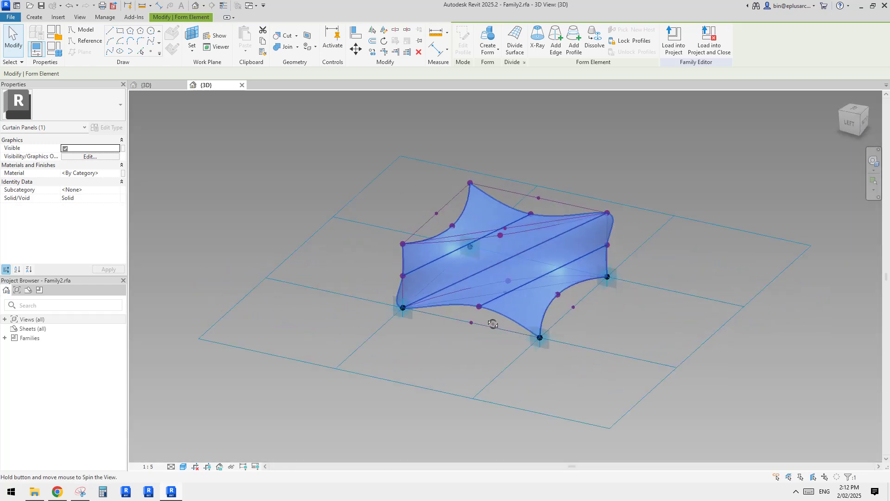
- Look at the 20250201 mass family's 3D view, return to Family2 and inspect the panel surface from low and high angles
{"action": "left_click", "coordinate": [163, 83]}
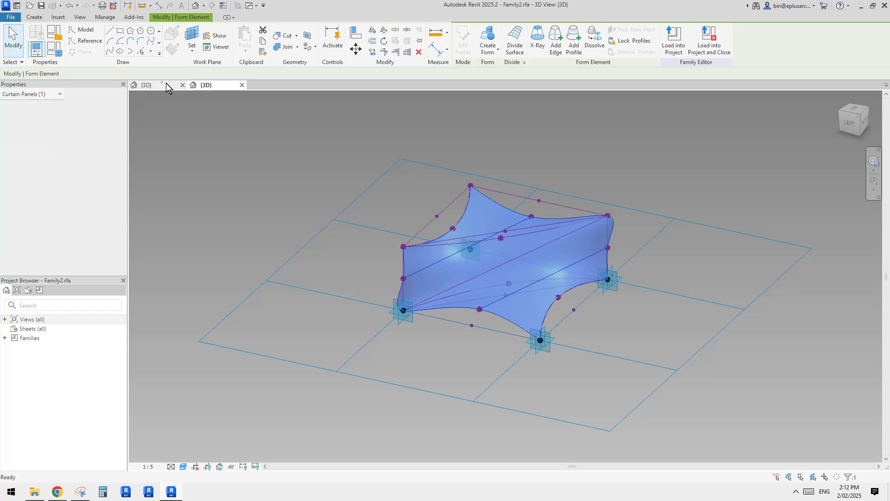
{"action": "left_click", "coordinate": [438, 218]}
{"action": "left_click", "coordinate": [205, 85]}
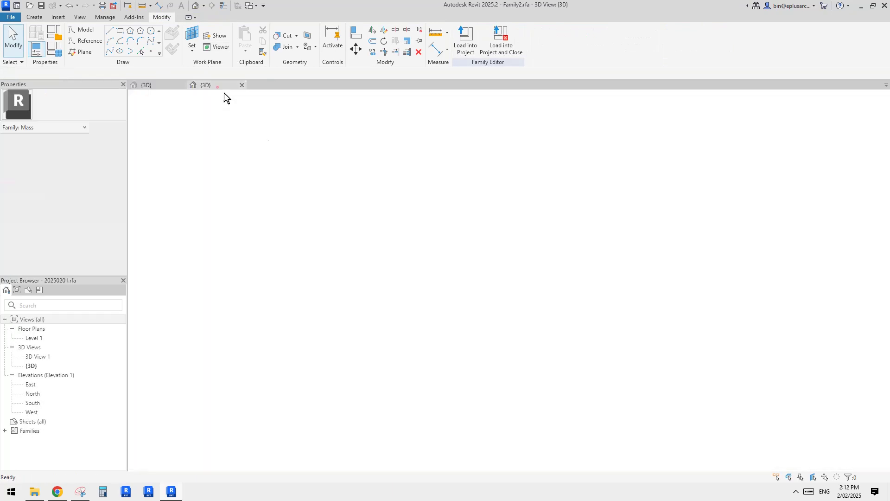
{"action": "middle_click_drag", "start_coordinate": [421, 293], "coordinate": [398, 283], "text": "shift"}
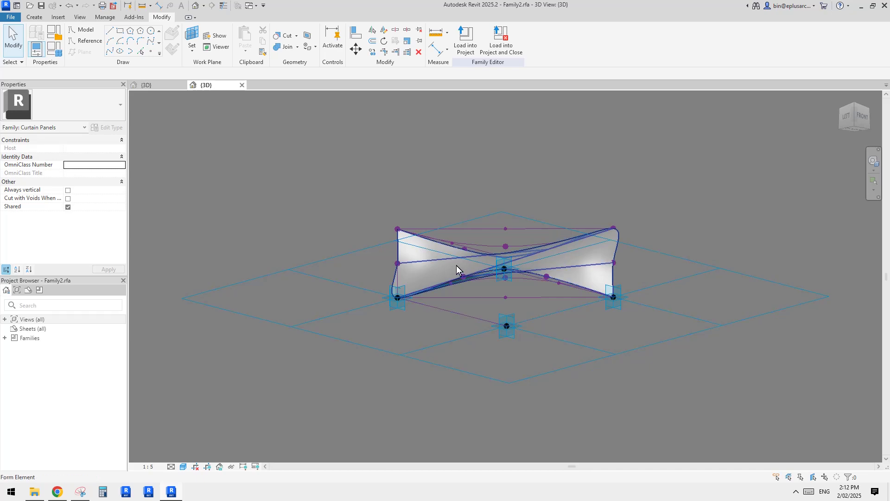
{"action": "middle_click_drag", "start_coordinate": [608, 274], "coordinate": [590, 330], "text": "shift"}
{"action": "scroll", "coordinate": [565, 299], "scroll_direction": "up", "scroll_amount": 3}
{"action": "scroll", "coordinate": [600, 306], "scroll_direction": "down", "scroll_amount": 2}
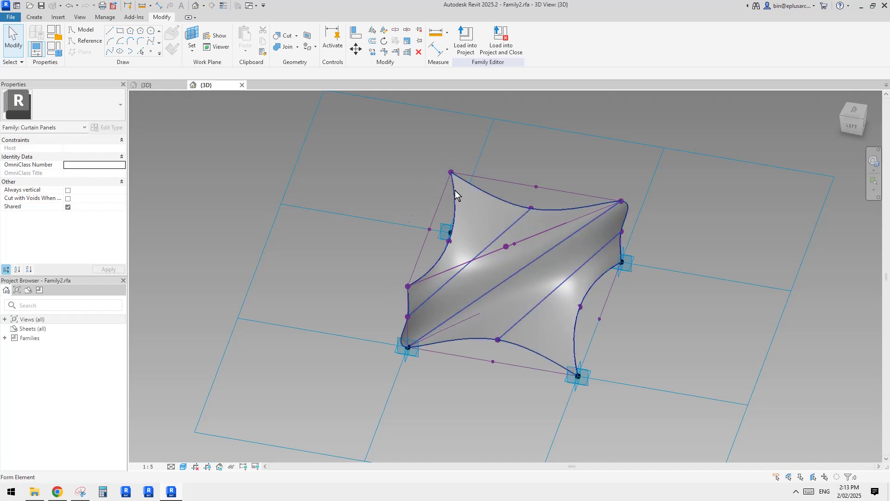
{"action": "middle_click_drag", "start_coordinate": [571, 257], "coordinate": [429, 248], "text": "shift"}
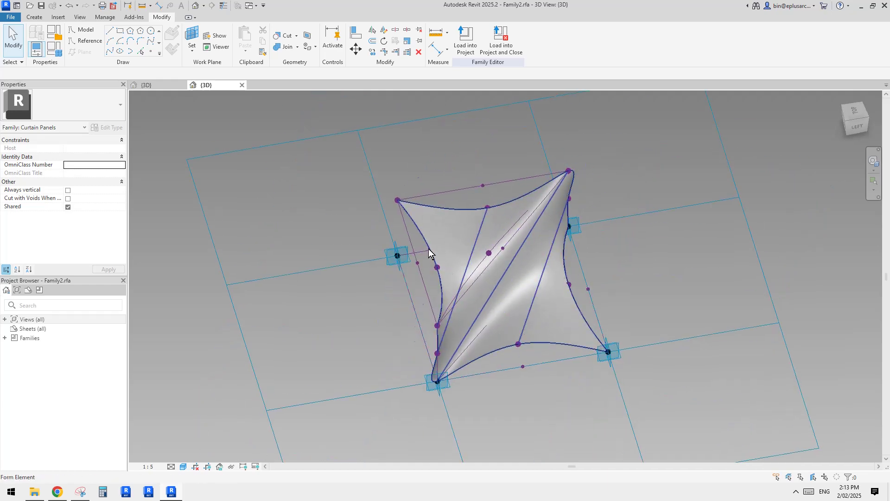
{"action": "middle_click_drag", "start_coordinate": [587, 325], "coordinate": [450, 254], "text": "shift"}
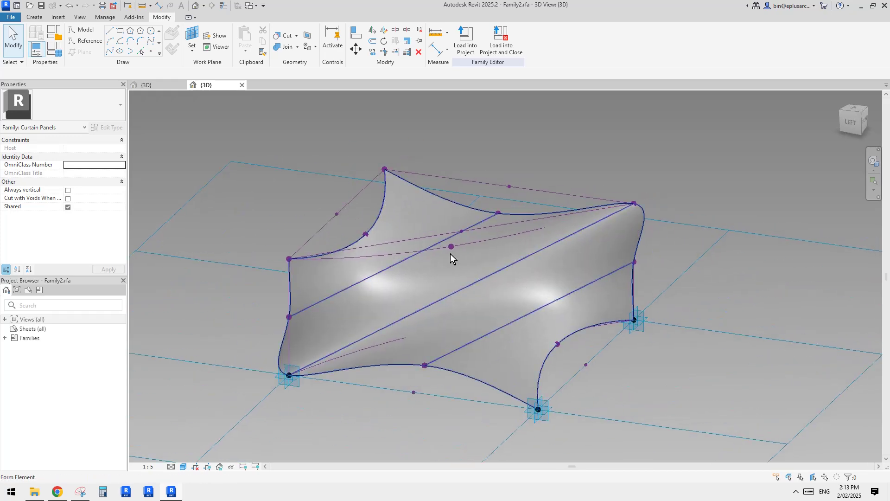
- Create a new conceptual mass family from the Mass template
{"action": "left_click", "coordinate": [9, 17]}
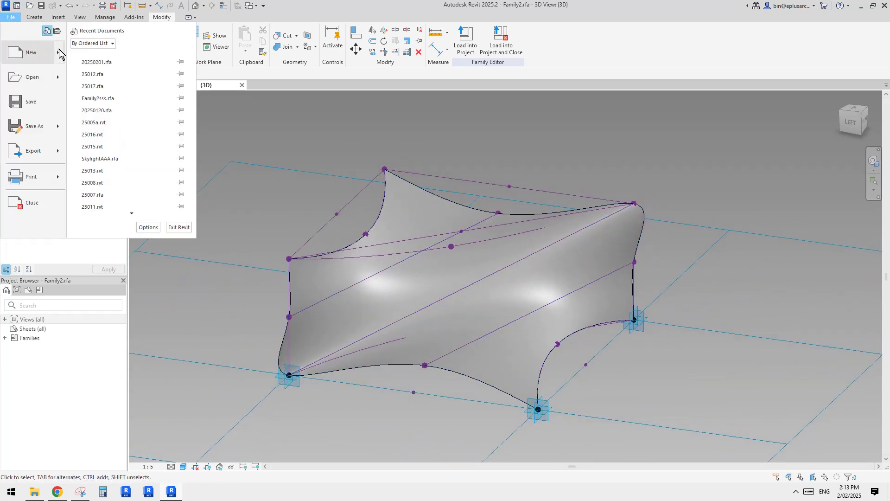
{"action": "mouse_move", "coordinate": [54, 58]}
{"action": "left_click", "coordinate": [131, 114]}
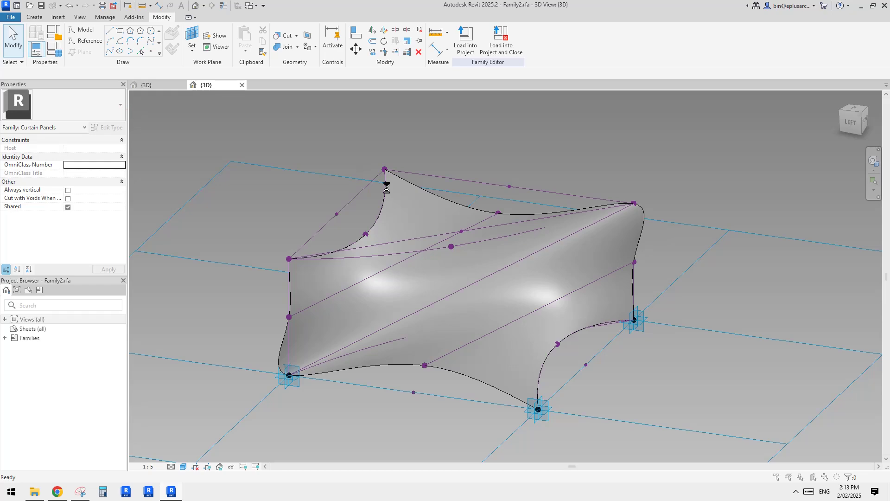
{"action": "double_click", "coordinate": [361, 222]}
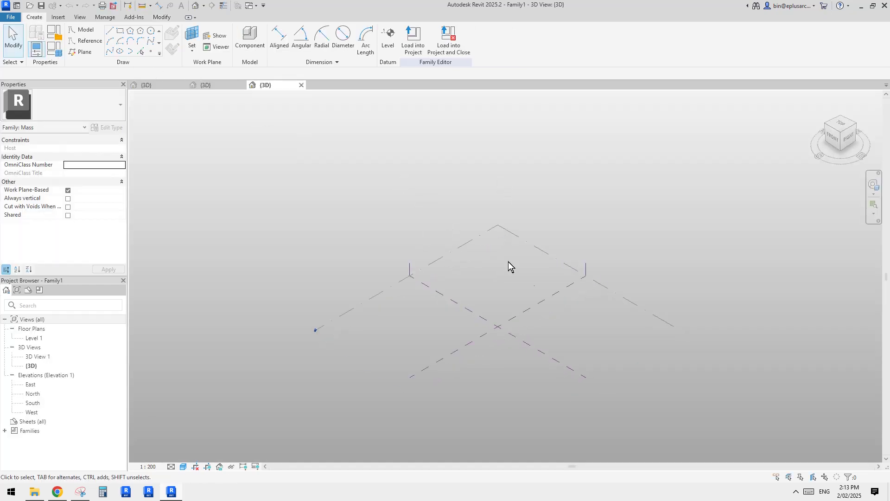
- Draw a roughly square rectangle of reference lines on the vertical center reference plane
{"action": "left_click", "coordinate": [587, 263]}
{"action": "left_click", "coordinate": [88, 42]}
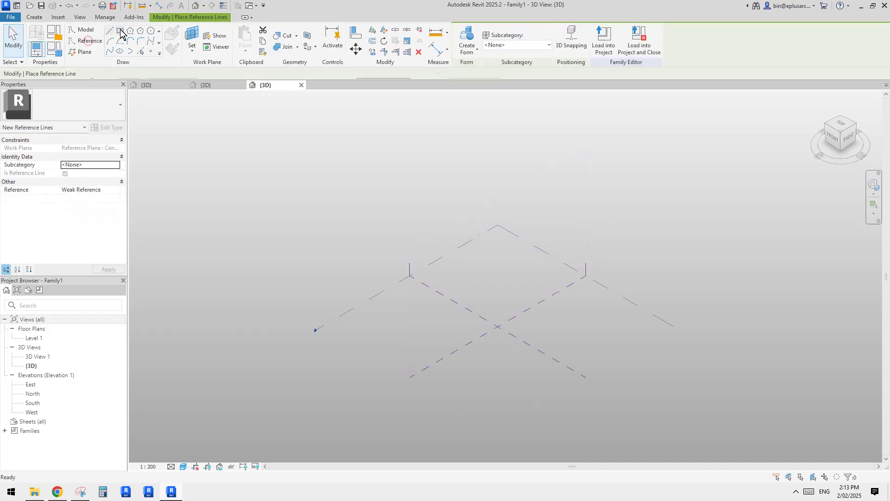
{"action": "left_click", "coordinate": [169, 52]}
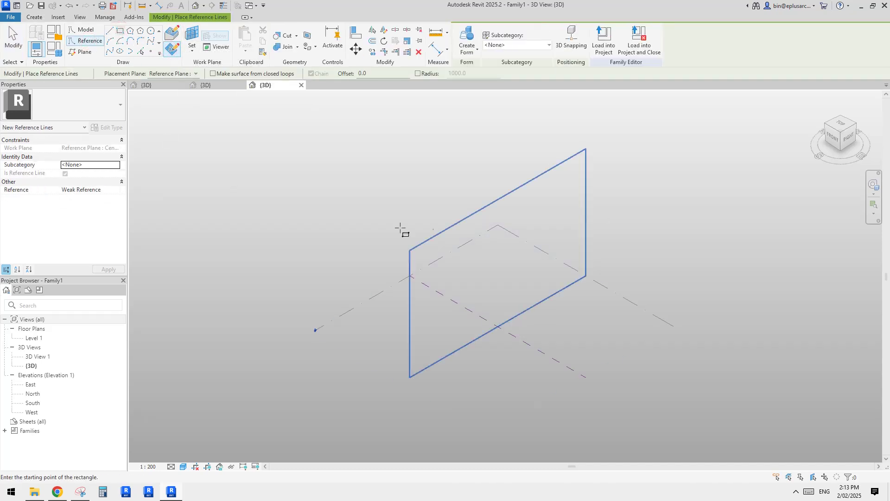
{"action": "scroll", "coordinate": [496, 262], "scroll_direction": "up", "scroll_amount": 2}
{"action": "left_click", "coordinate": [490, 260]}
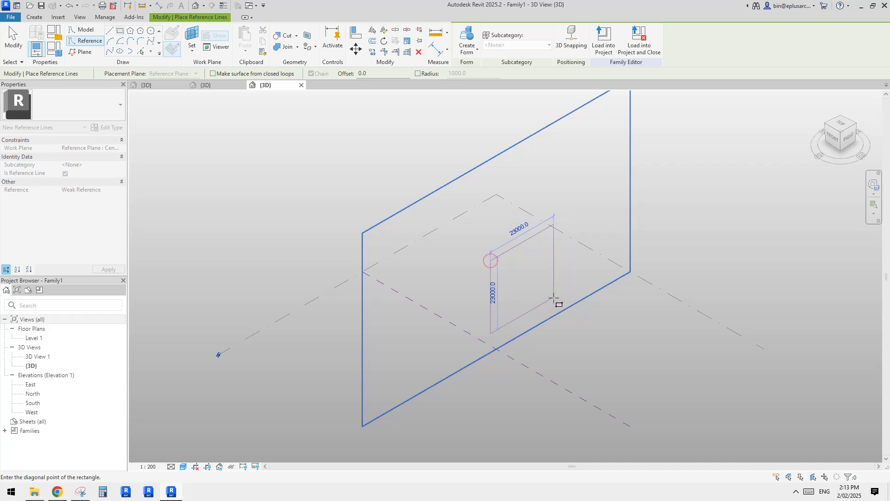
{"action": "left_click", "coordinate": [549, 297]}
{"action": "key", "text": "Escape"}
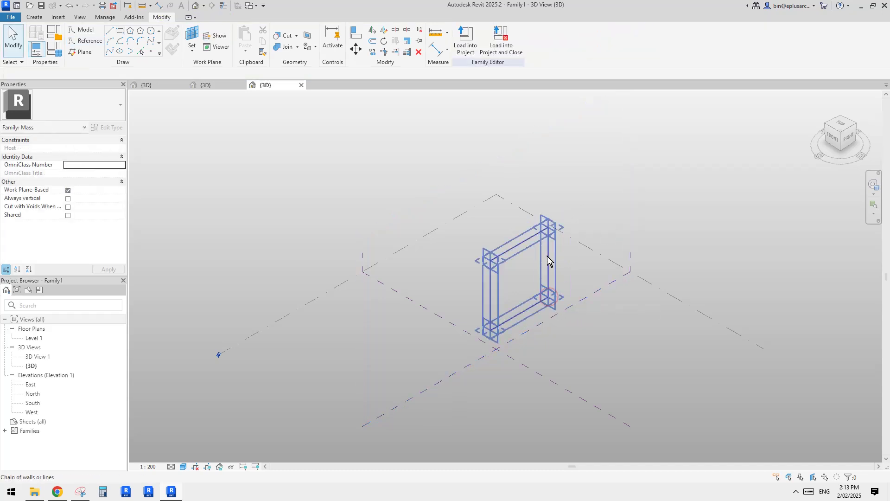
- Create a flat surface form from the rectangle of reference lines
{"action": "scroll", "coordinate": [694, 123], "scroll_direction": "up", "scroll_amount": 1}
{"action": "left_click", "coordinate": [465, 36]}
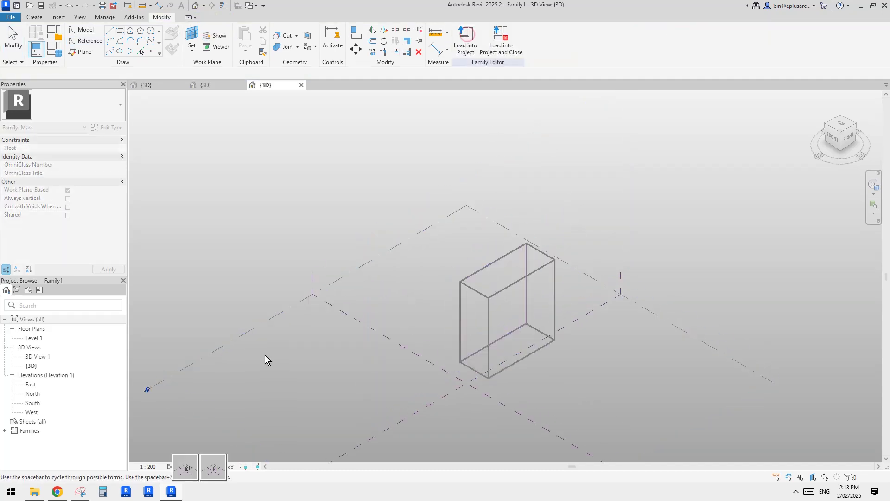
{"action": "left_click", "coordinate": [218, 459]}
{"action": "left_click", "coordinate": [467, 303]}
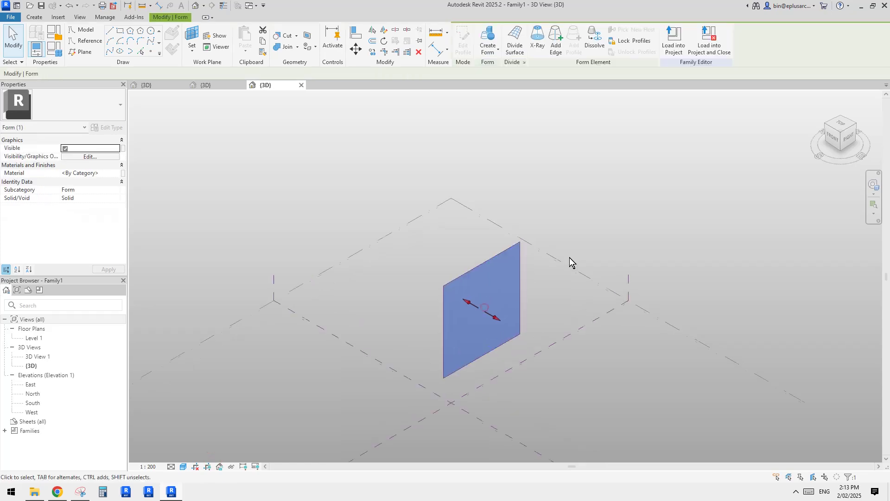
- Divide the flat square form's surface into a UV grid
{"action": "left_click", "coordinate": [515, 41]}
{"action": "scroll", "coordinate": [540, 278], "scroll_direction": "up", "scroll_amount": 2}
{"action": "middle_click_drag", "start_coordinate": [541, 278], "coordinate": [402, 338], "text": "shift"}
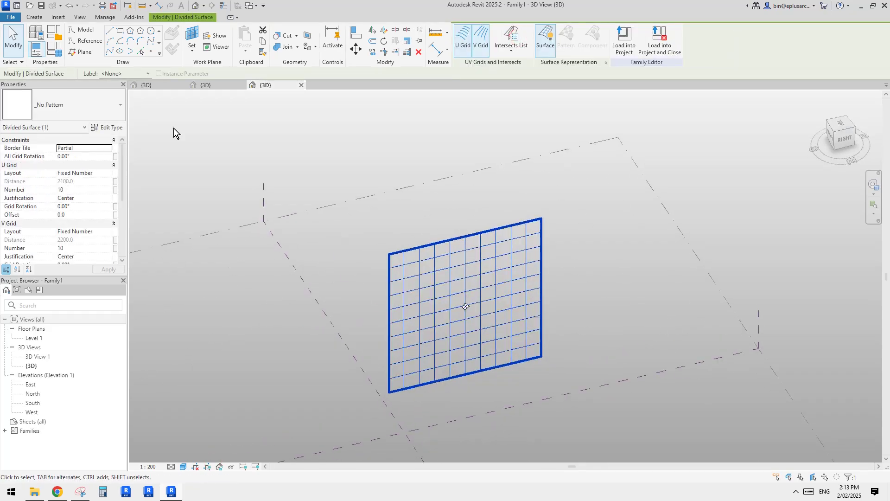
- Load the Family2 curtain panel into the Family1 mass family
{"action": "left_click", "coordinate": [206, 85]}
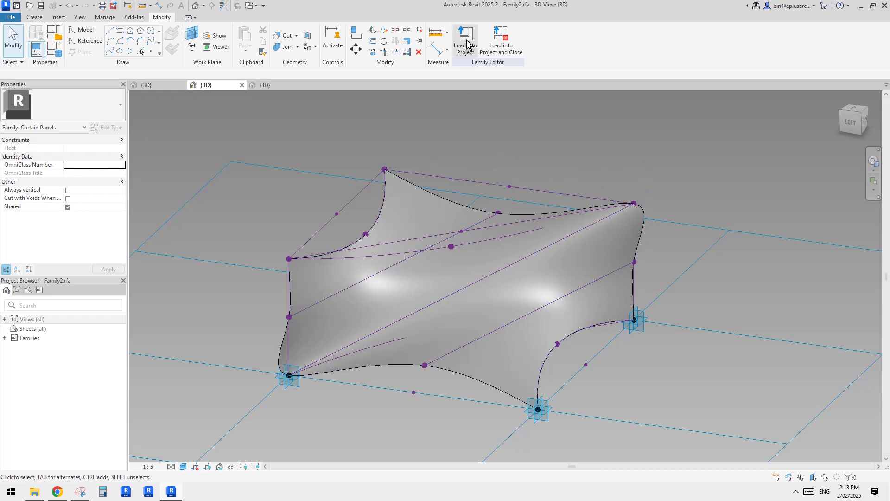
{"action": "left_click", "coordinate": [466, 42]}
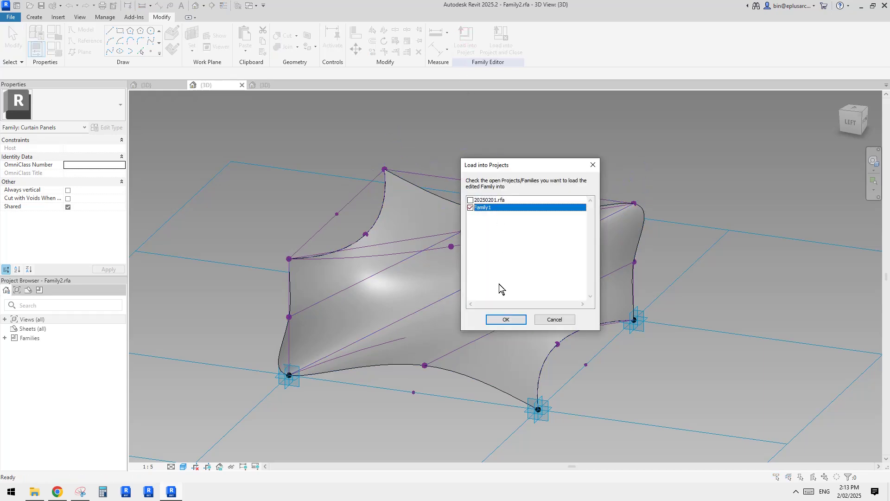
{"action": "left_click", "coordinate": [508, 320]}
- Apply the Family2 rectangle panel to the divided surface as its pattern component
{"action": "left_click", "coordinate": [477, 312]}
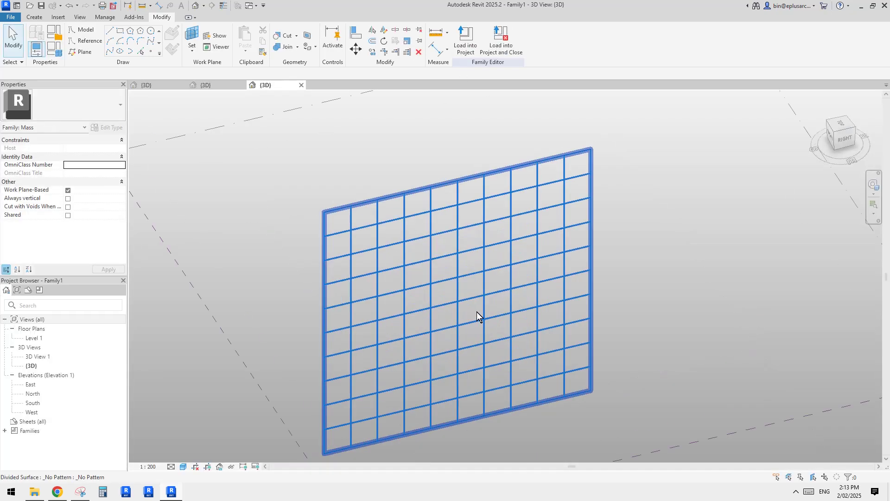
{"action": "left_click", "coordinate": [71, 107]}
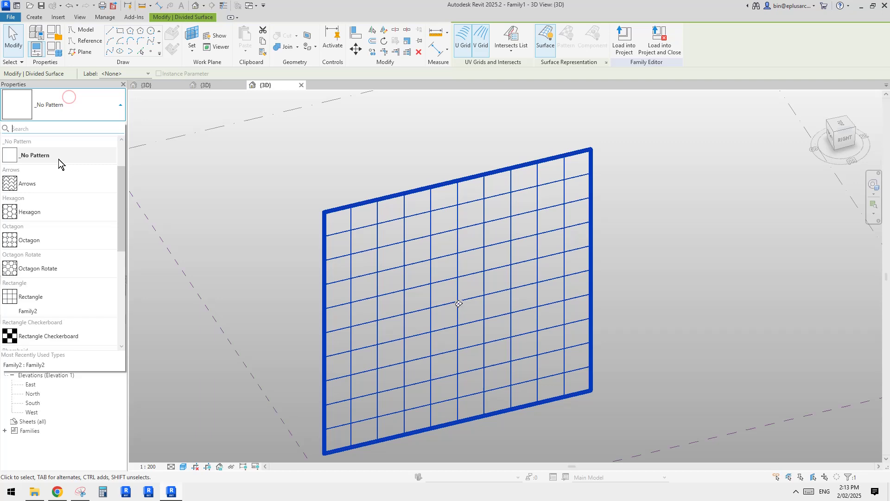
{"action": "left_click", "coordinate": [54, 309]}
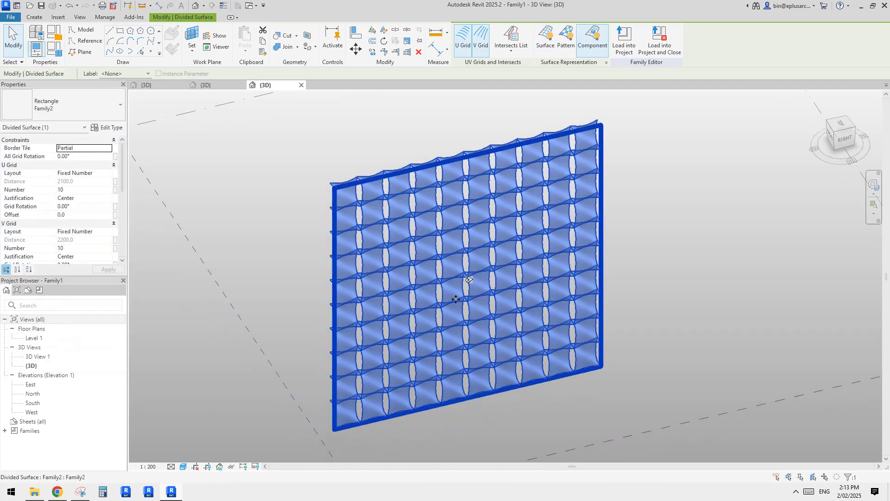
{"action": "middle_click_drag", "start_coordinate": [496, 314], "coordinate": [470, 305], "text": "shift"}
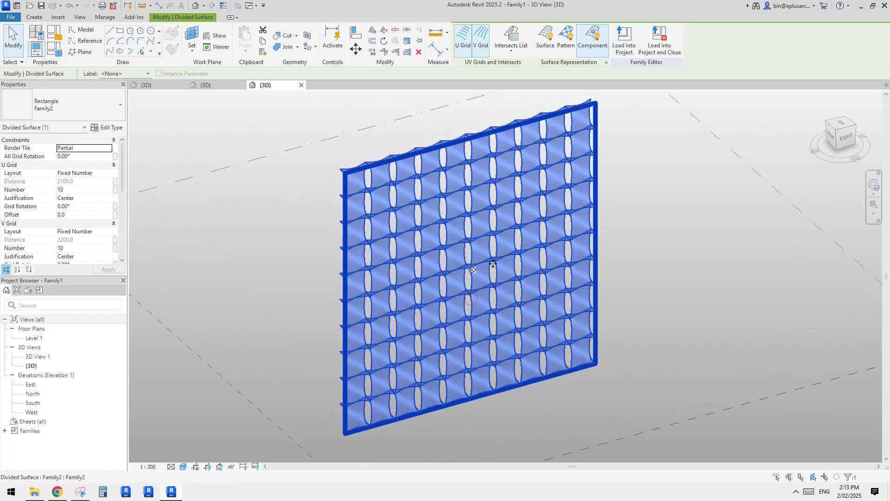
- Set the divided surface's U and V grid layouts to Fixed Distance, each with a distance of 1500
{"action": "left_click", "coordinate": [106, 173]}
{"action": "left_click", "coordinate": [109, 173]}
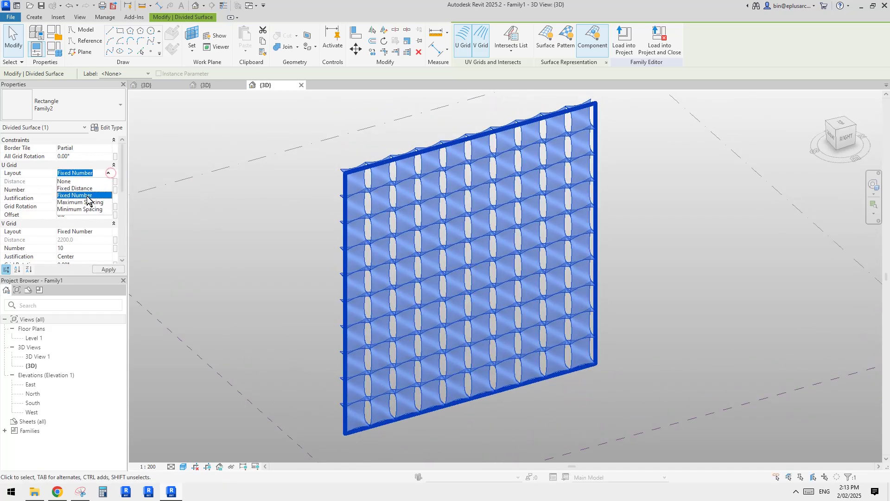
{"action": "left_click", "coordinate": [89, 202]}
{"action": "left_click", "coordinate": [108, 175]}
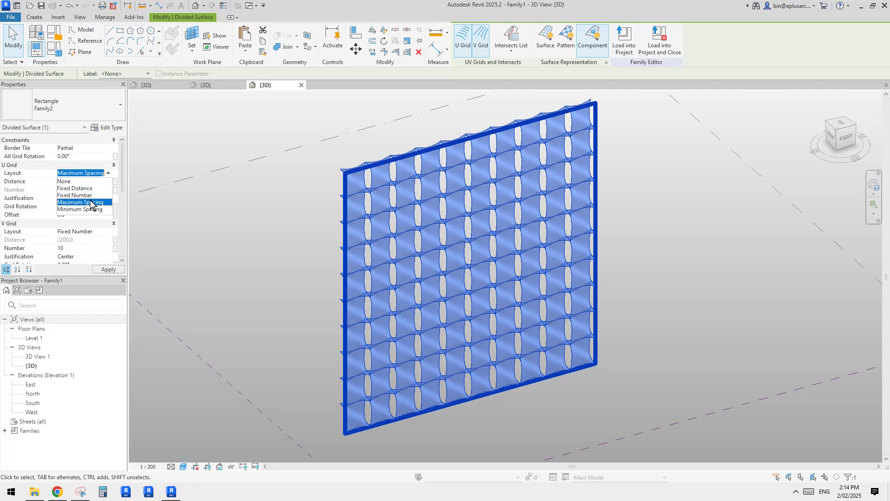
{"action": "left_click", "coordinate": [69, 188]}
{"action": "left_click", "coordinate": [106, 232]}
{"action": "left_click", "coordinate": [76, 250]}
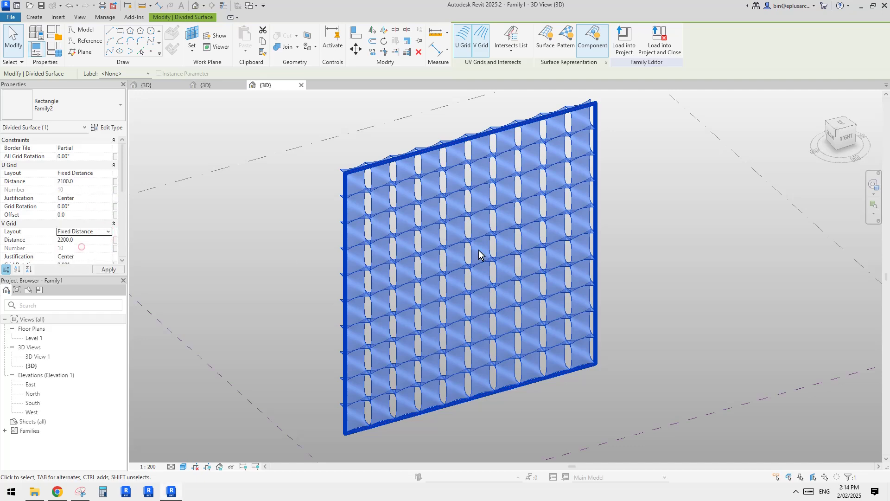
{"action": "middle_click_drag", "start_coordinate": [499, 277], "coordinate": [496, 296], "text": "shift"}
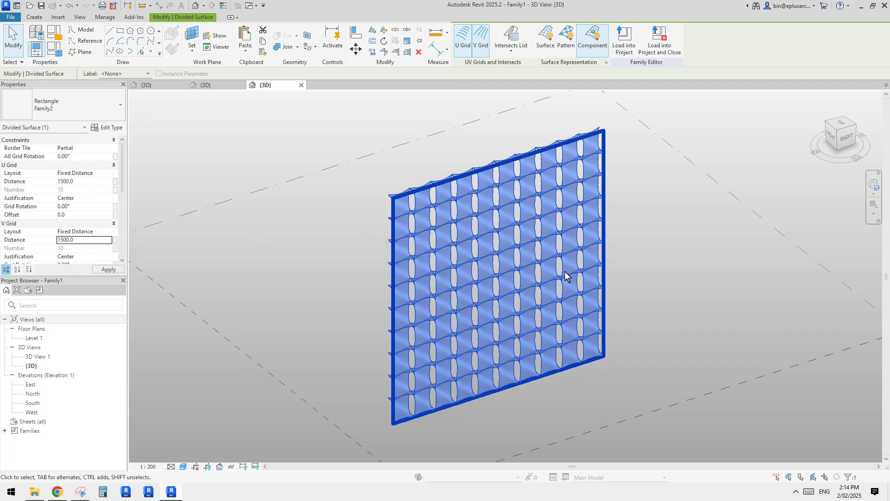
{"action": "middle_click_drag", "start_coordinate": [592, 224], "coordinate": [497, 286], "text": "shift"}
{"action": "middle_click_drag", "start_coordinate": [454, 250], "coordinate": [413, 256], "text": "shift"}
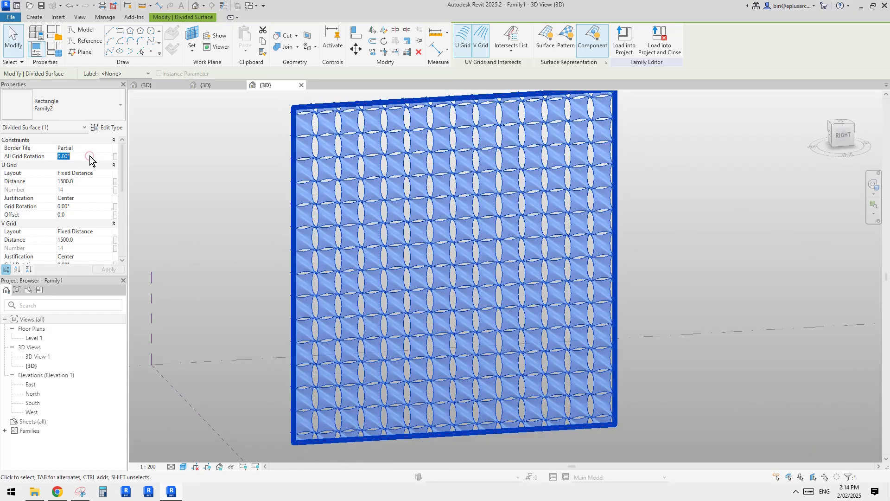
- Set the divided surface's All Grid Rotation to 45°
{"action": "left_click", "coordinate": [90, 156]}
{"action": "type", "text": "45"}
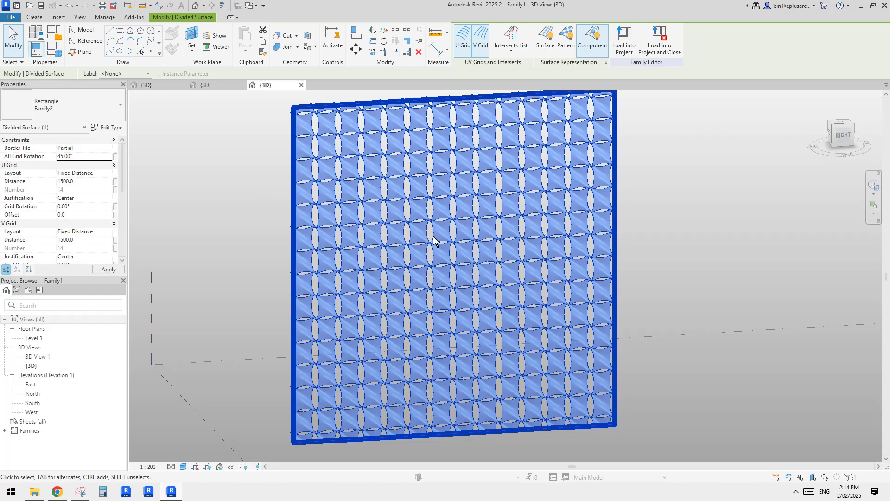
{"action": "middle_click_drag", "start_coordinate": [433, 239], "coordinate": [408, 242], "text": "shift"}
- Set the divided surface's All Grid Rotation to 135°
{"action": "left_click", "coordinate": [83, 157]}
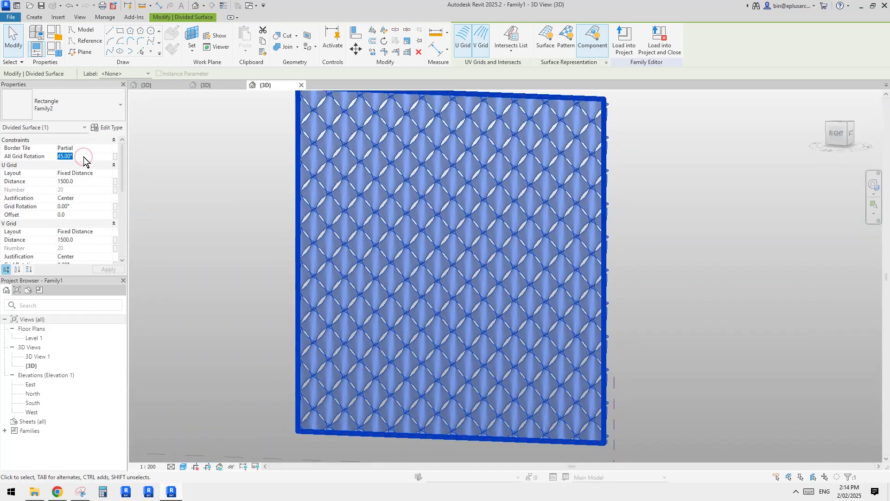
{"action": "type", "text": "135"}
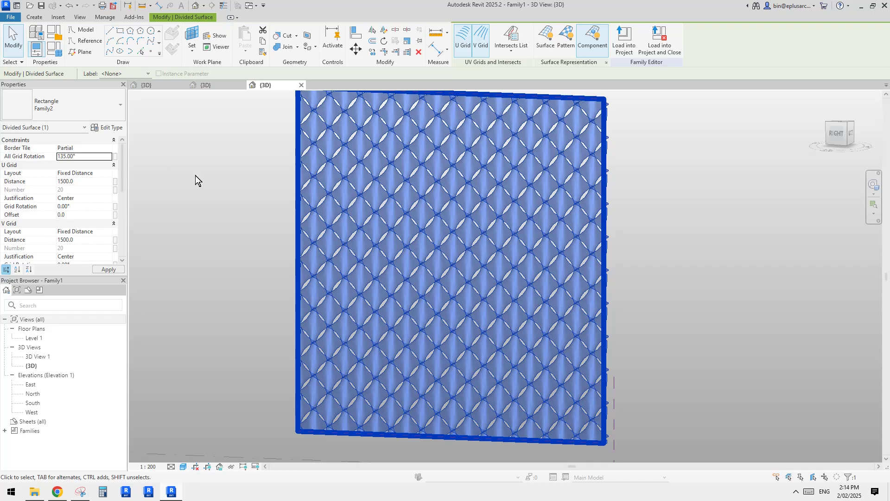
{"action": "mouse_move", "coordinate": [675, 255]}
{"action": "middle_mouse_down", "text": "shift"}
{"action": "mouse_move", "coordinate": [743, 236]}
{"action": "mouse_move", "coordinate": [647, 286]}
{"action": "mouse_move", "coordinate": [667, 336]}
{"action": "middle_mouse_up", "text": "shift"}
- Examine the panel pattern straight on from the left side and view one central panel's type parameters
{"action": "left_click", "coordinate": [668, 336]}
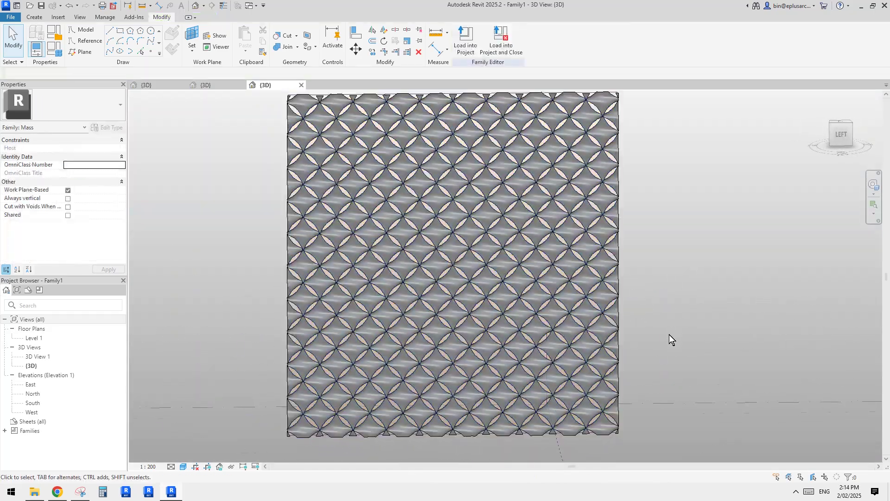
{"action": "scroll", "coordinate": [480, 323], "scroll_direction": "up", "scroll_amount": 5}
{"action": "left_click", "coordinate": [841, 134]}
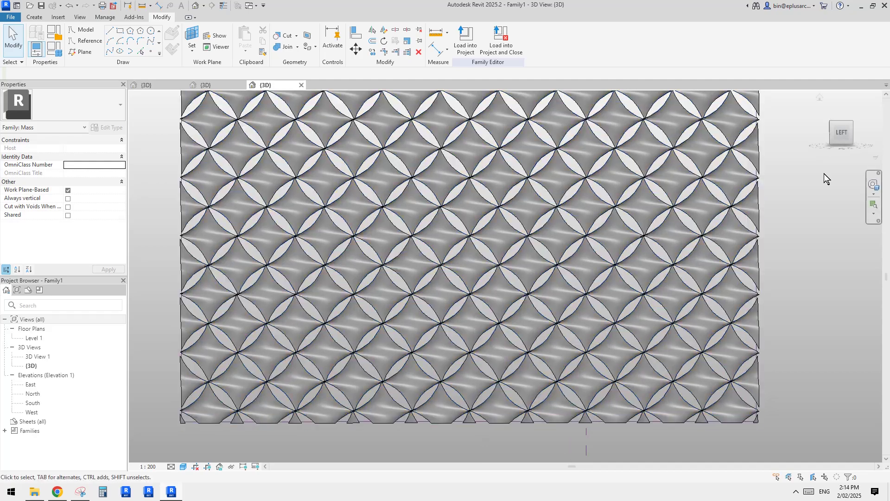
{"action": "scroll", "coordinate": [480, 297], "scroll_direction": "up", "scroll_amount": 5}
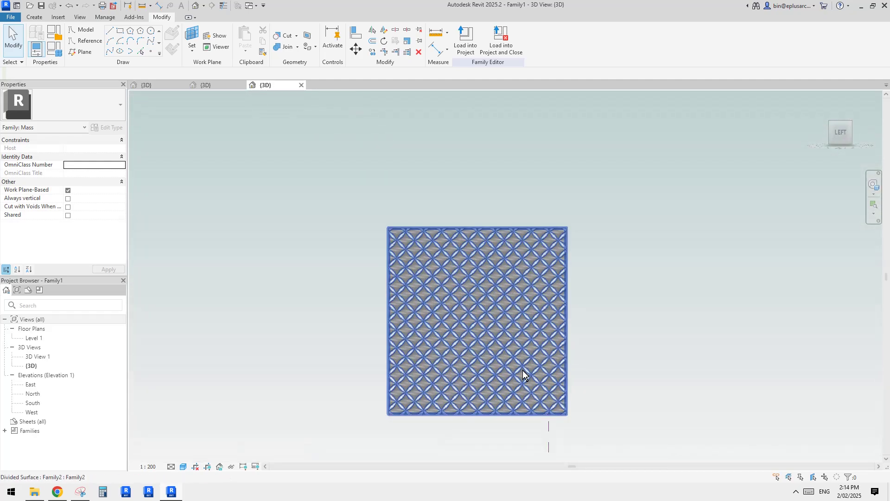
{"action": "scroll", "coordinate": [522, 372], "scroll_direction": "up", "scroll_amount": 3}
{"action": "left_click", "coordinate": [630, 274]}
{"action": "scroll", "coordinate": [505, 305], "scroll_direction": "up", "scroll_amount": 3}
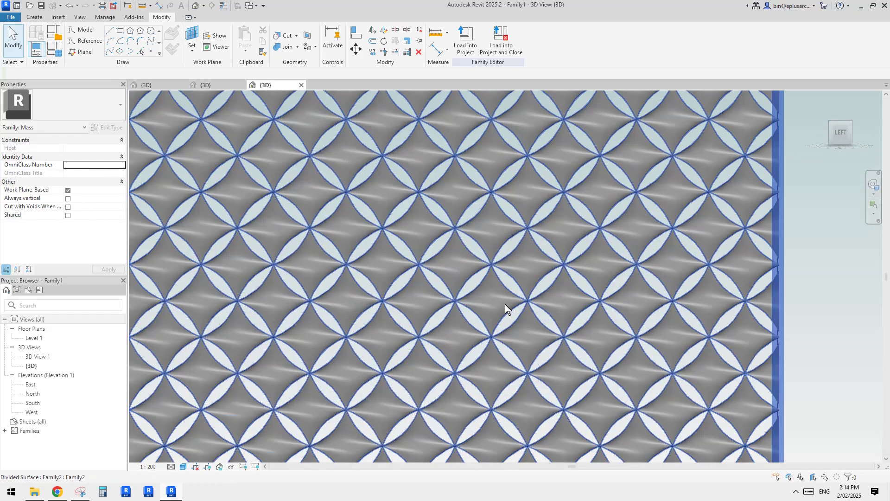
{"action": "left_click", "coordinate": [504, 304]}
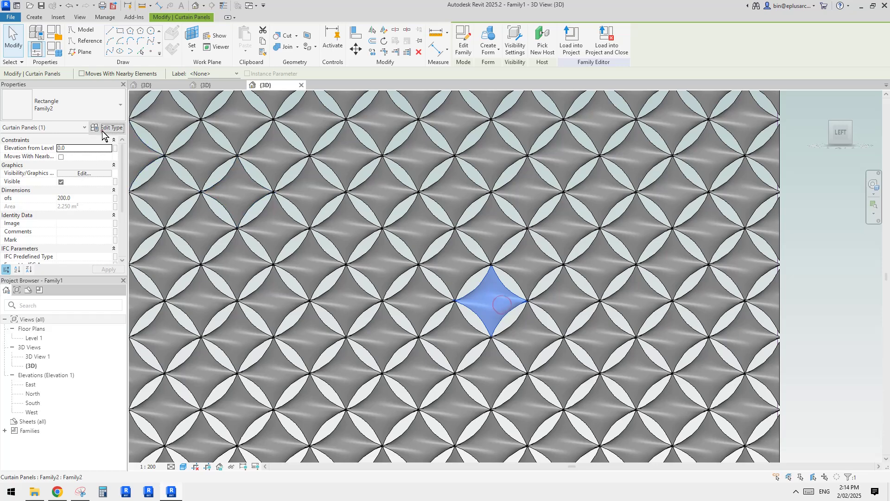
{"action": "left_click", "coordinate": [110, 127]}
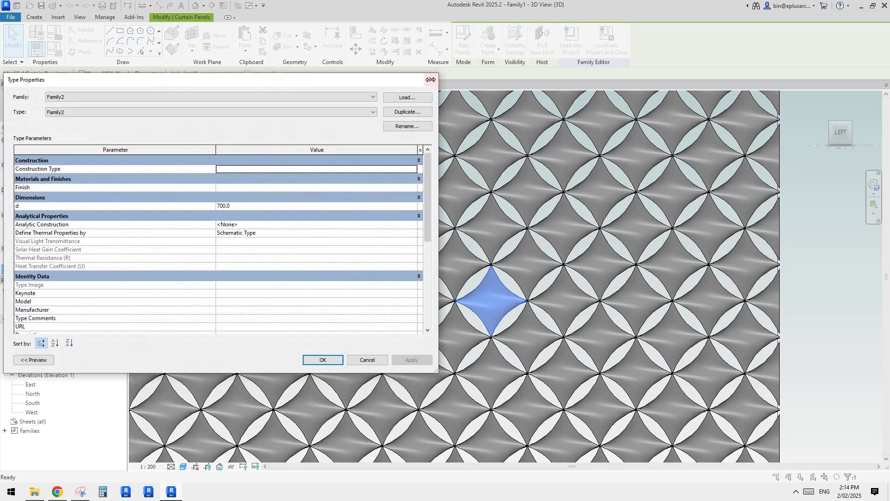
{"action": "left_click", "coordinate": [431, 79]}
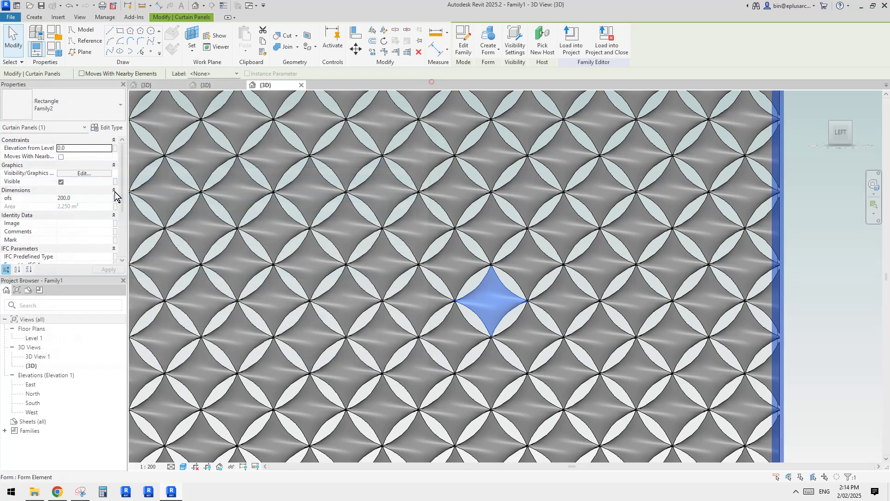
- Try an ofs value of 300 and then 100 on the single selected panel
{"action": "left_click", "coordinate": [85, 201]}
{"action": "type", "text": "3"}
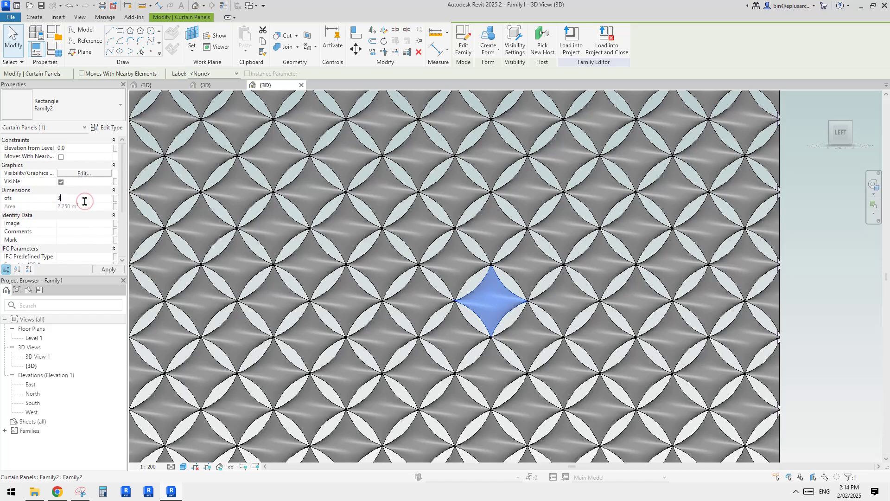
{"action": "key", "text": "Return"}
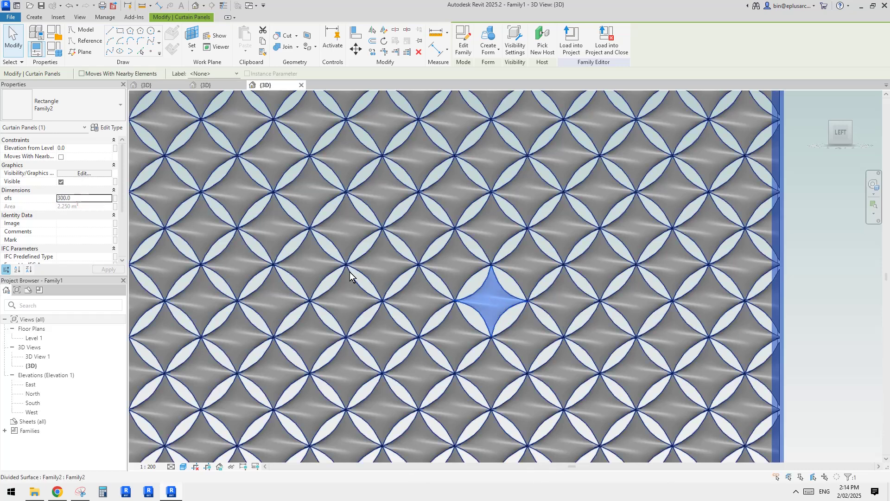
{"action": "type", "text": "100"}
{"action": "key", "text": "Return"}
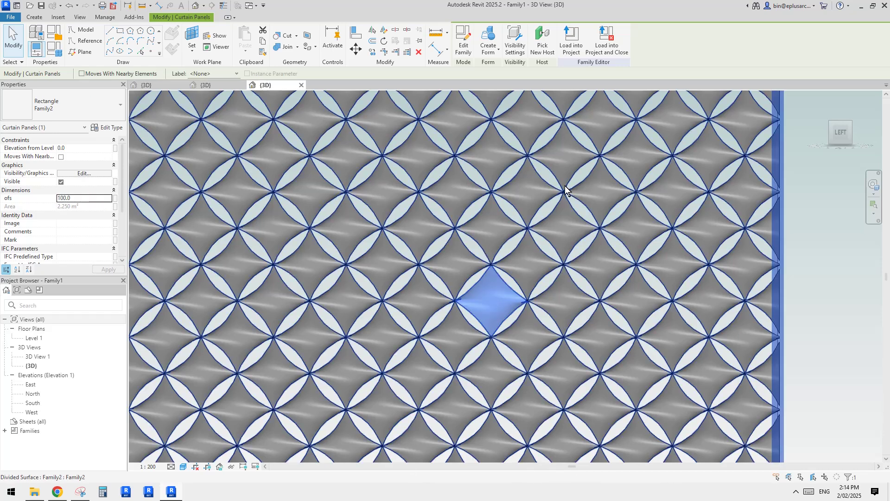
{"action": "key", "text": "Escape"}
- Select all instances of the Family2 curtain panel and set their ofs to 100
{"action": "left_click", "coordinate": [495, 299]}
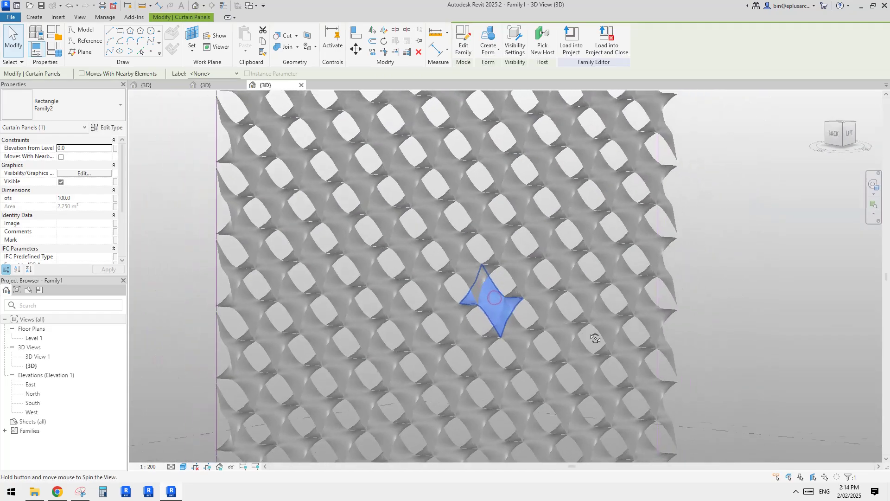
{"action": "key", "text": "s"}
{"action": "key", "text": "a"}
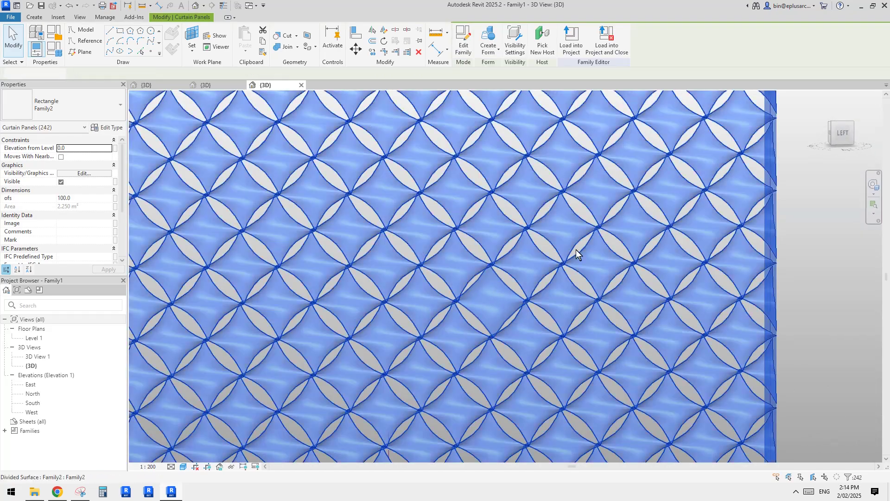
{"action": "left_click", "coordinate": [87, 200]}
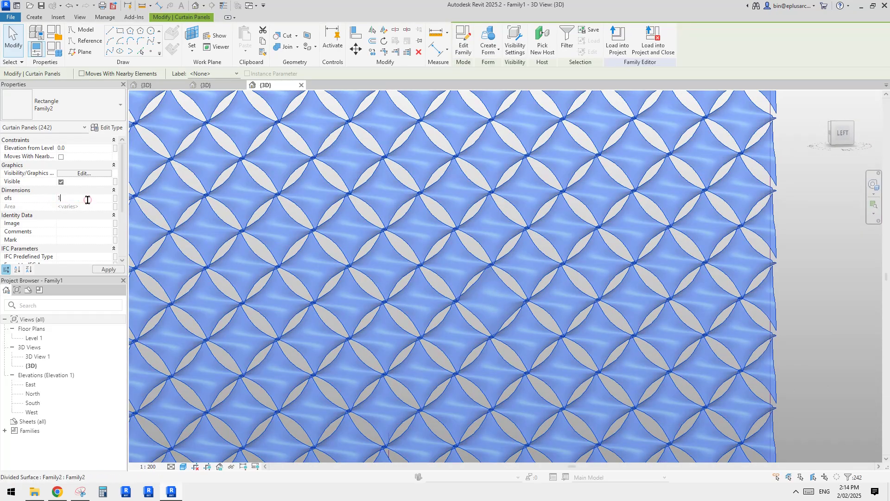
{"action": "type", "text": "100"}
{"action": "scroll", "coordinate": [449, 257], "scroll_direction": "down", "scroll_amount": 2}
- Set the ofs value of all selected curtain panels to 200
{"action": "left_click", "coordinate": [91, 200]}
{"action": "type", "text": "2"}
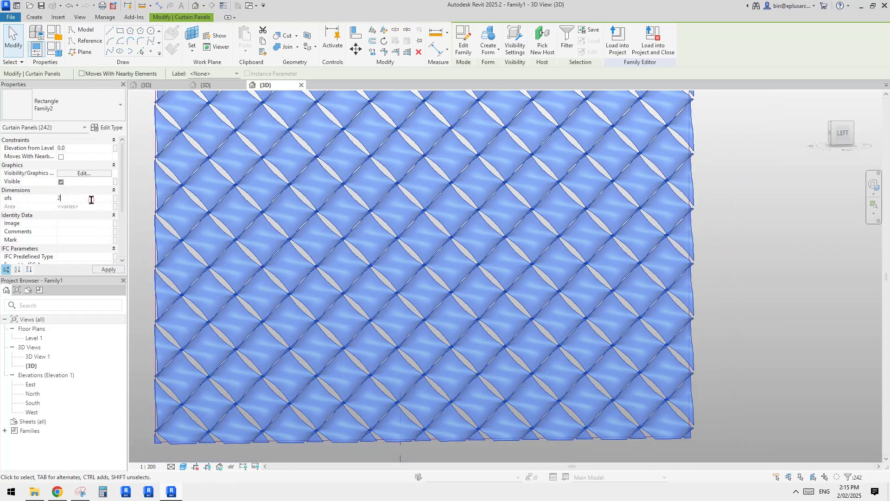
{"action": "type", "text": "00"}
- Set the Family2 panel type's d parameter to 300 and inspect the panels from other angles
{"action": "left_click", "coordinate": [455, 277]}
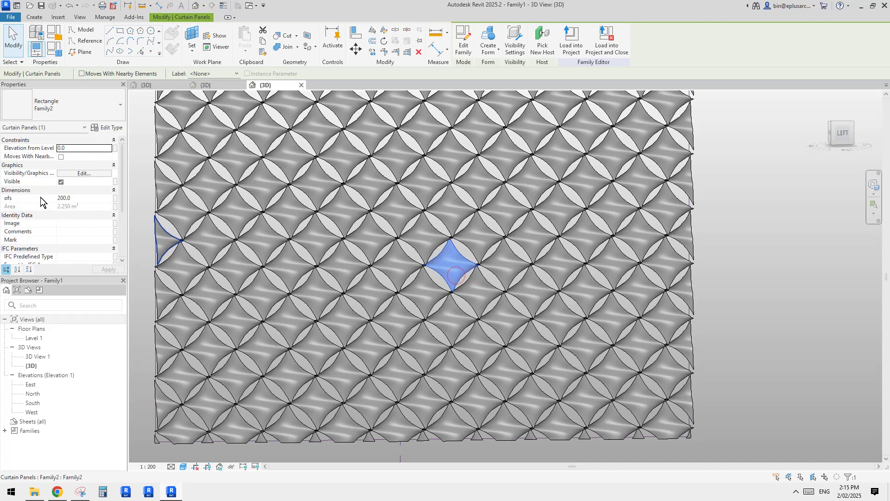
{"action": "left_click", "coordinate": [110, 127]}
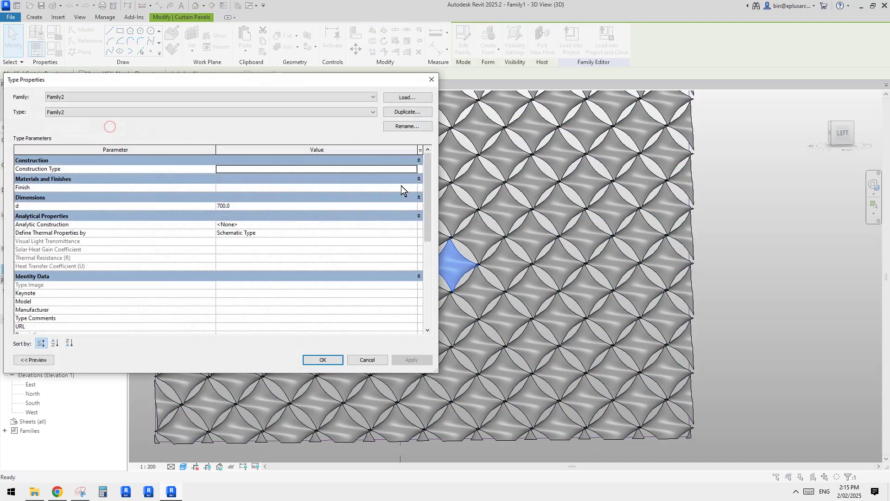
{"action": "left_click", "coordinate": [250, 204]}
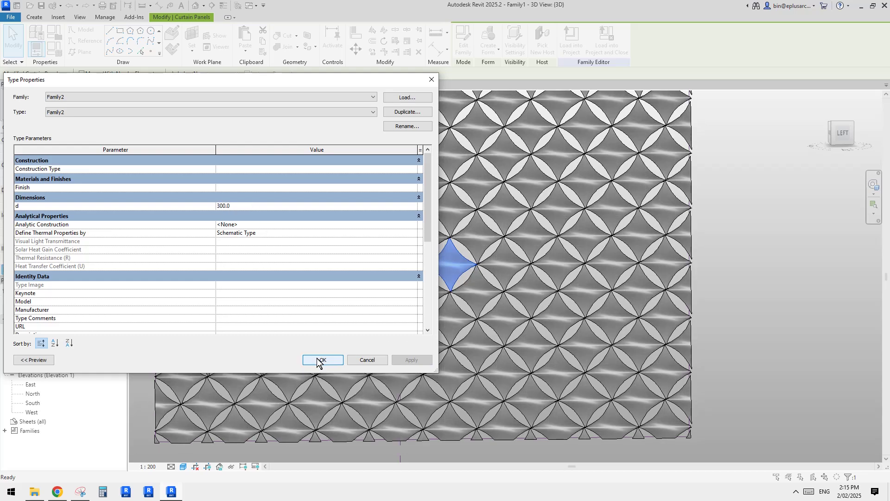
{"action": "middle_click_drag", "start_coordinate": [441, 332], "coordinate": [556, 332], "text": "shift"}
{"action": "middle_click_drag", "start_coordinate": [511, 360], "coordinate": [464, 306], "text": "shift"}
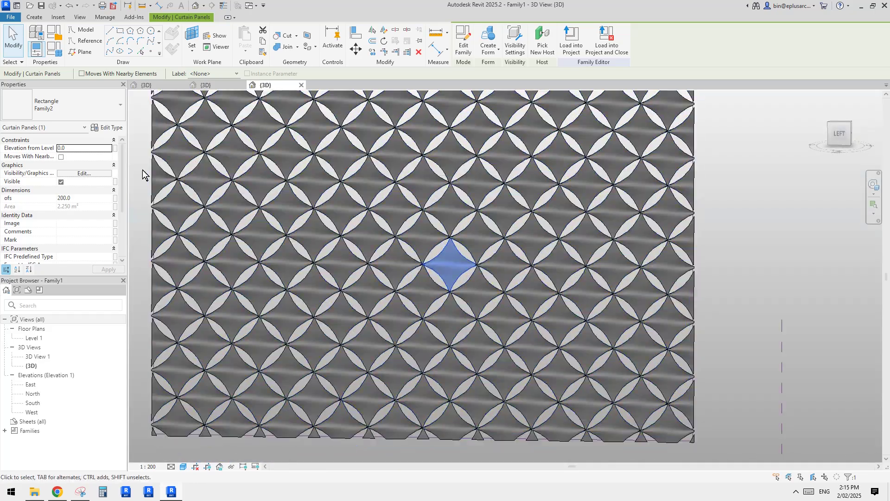
- Set the Family2 panel type's d parameter to 1000
{"action": "left_click", "coordinate": [111, 128]}
{"action": "left_click", "coordinate": [246, 204]}
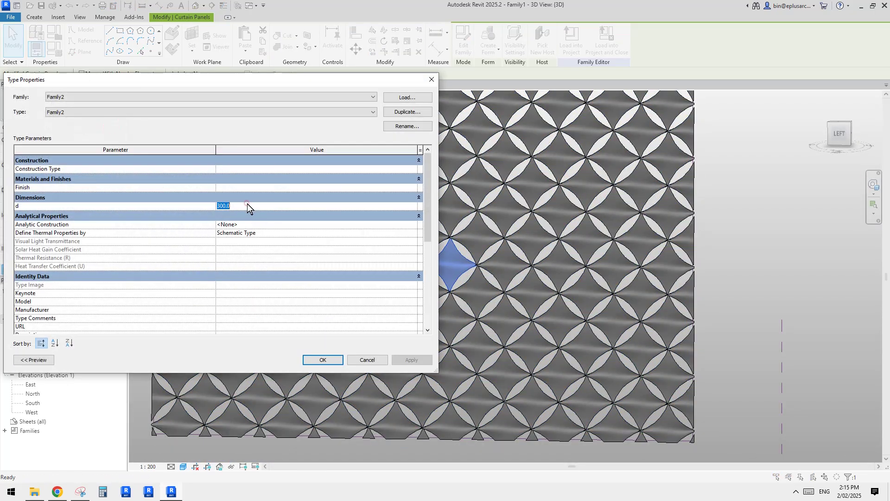
{"action": "type", "text": "1"}
{"action": "key", "text": "Return"}
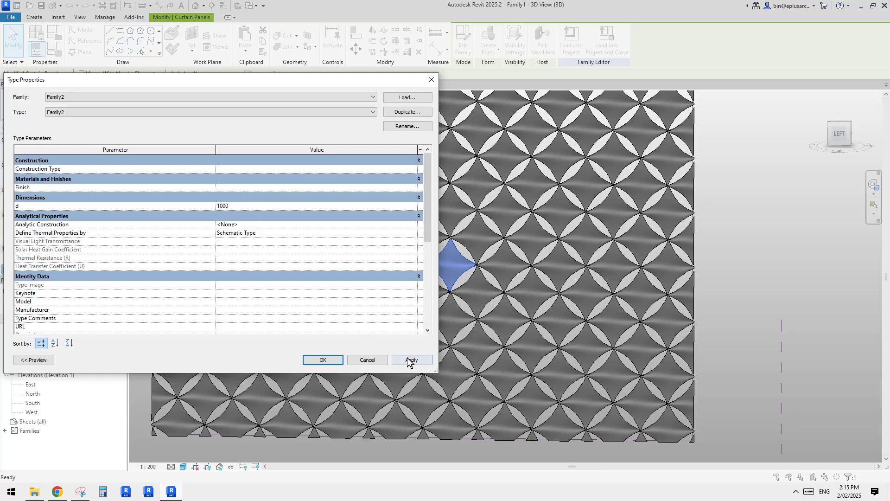
{"action": "left_click", "coordinate": [327, 358]}
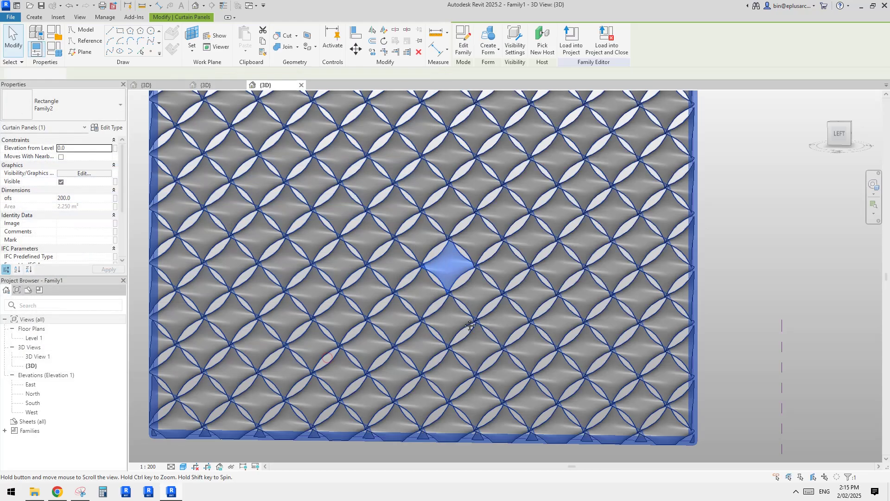
- Examine the depth and twist of the curtain panels from several angles, both close up and across the whole surface
{"action": "middle_click_drag", "start_coordinate": [533, 320], "coordinate": [655, 369], "text": "shift"}
{"action": "key", "text": "Escape"}
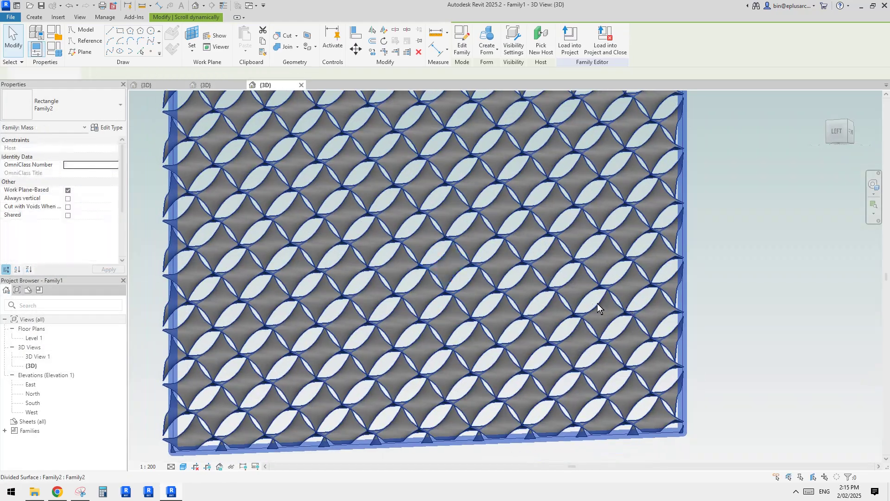
{"action": "scroll", "coordinate": [504, 346], "scroll_direction": "up", "scroll_amount": 5}
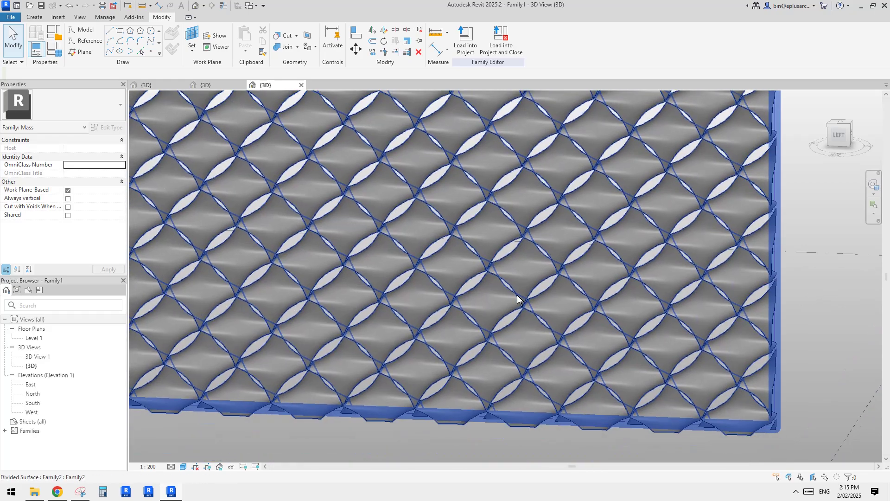
{"action": "middle_click_drag", "start_coordinate": [518, 298], "coordinate": [666, 324], "text": "shift"}
{"action": "scroll", "coordinate": [419, 268], "scroll_direction": "up", "scroll_amount": 4}
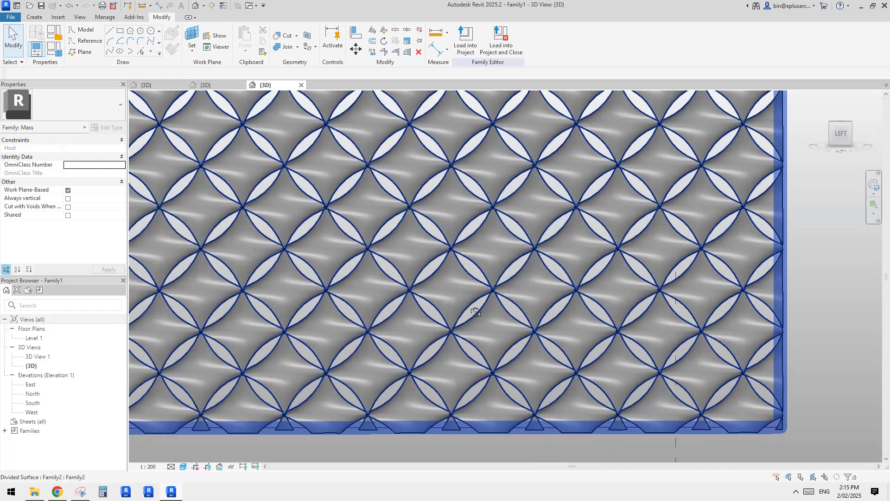
{"action": "middle_click_drag", "start_coordinate": [419, 268], "coordinate": [435, 282], "text": "shift"}
{"action": "scroll", "coordinate": [436, 283], "scroll_direction": "down", "scroll_amount": 8}
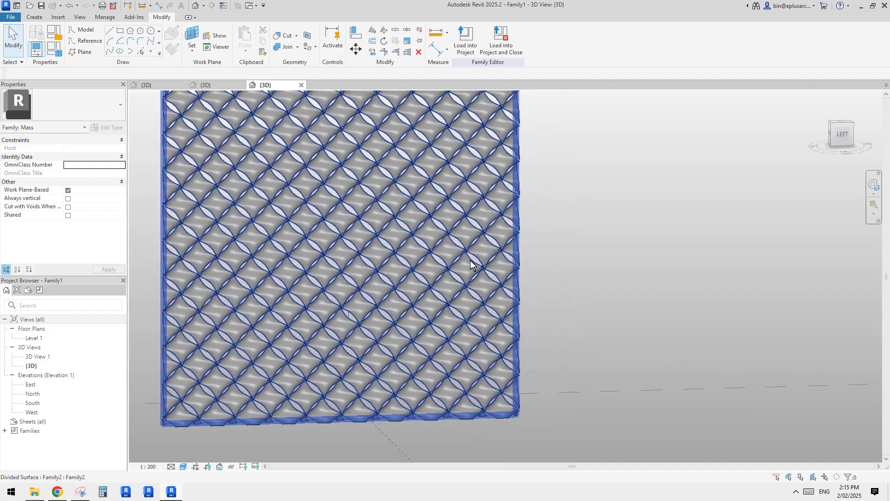
{"action": "scroll", "coordinate": [448, 230], "scroll_direction": "up", "scroll_amount": 4}
{"action": "left_click", "coordinate": [435, 264]}
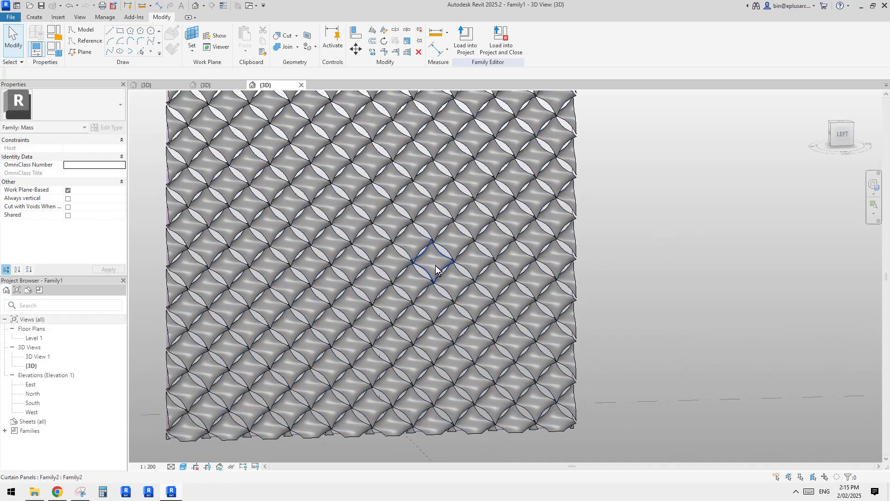
{"action": "middle_click_drag", "start_coordinate": [550, 269], "coordinate": [622, 235], "text": "shift"}
{"action": "left_click", "coordinate": [622, 232]}
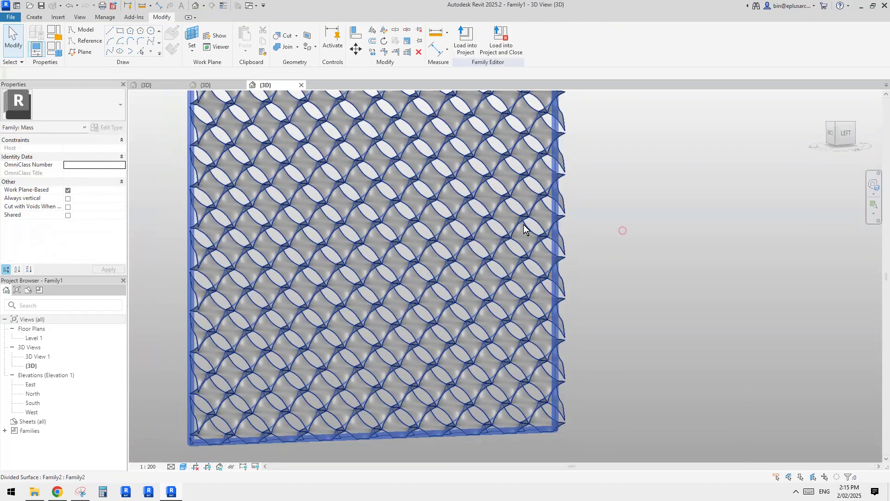
{"action": "middle_click_drag", "start_coordinate": [439, 237], "coordinate": [477, 245], "text": "shift"}
{"action": "scroll", "coordinate": [405, 278], "scroll_direction": "up", "scroll_amount": 4}
{"action": "scroll", "coordinate": [477, 245], "scroll_direction": "down", "scroll_amount": 5}
{"action": "left_click", "coordinate": [507, 238]}
{"action": "left_click", "coordinate": [632, 226]}
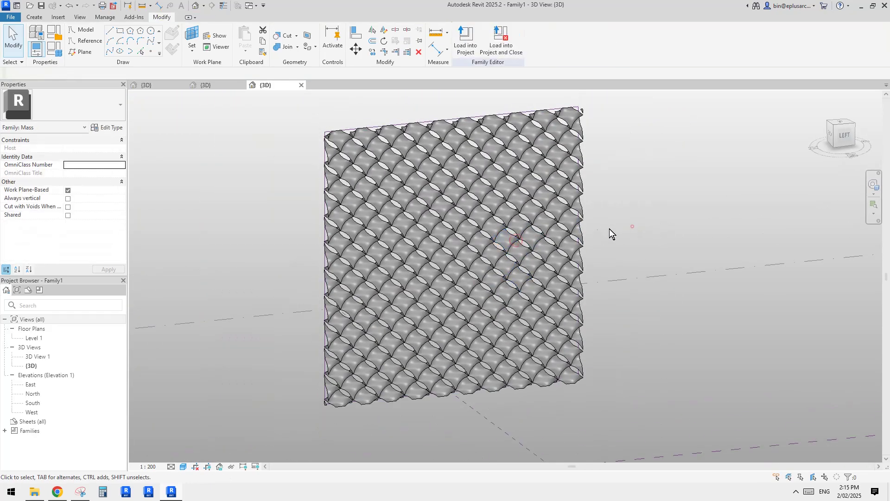
- Set both the U grid and V grid distances of the divided surface to 1800
{"action": "left_click", "coordinate": [553, 229]}
{"action": "left_click", "coordinate": [90, 182]}
{"action": "type", "text": "1800"}
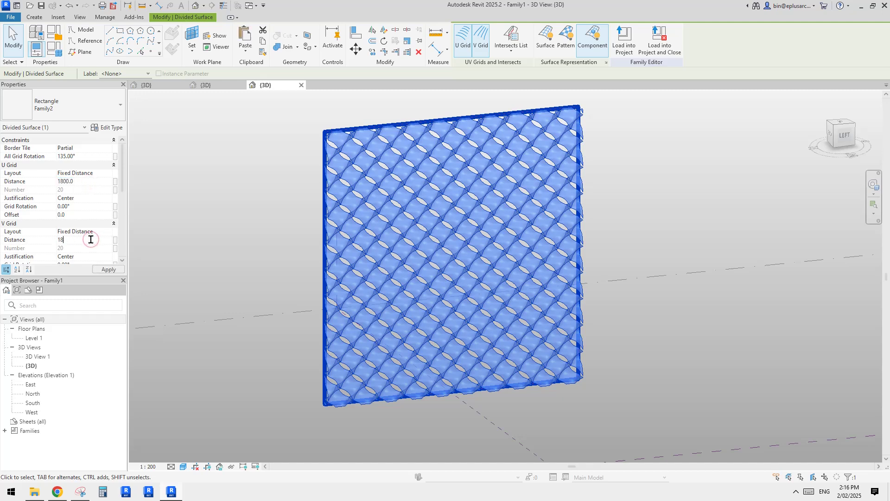
{"action": "left_click", "coordinate": [686, 194]}
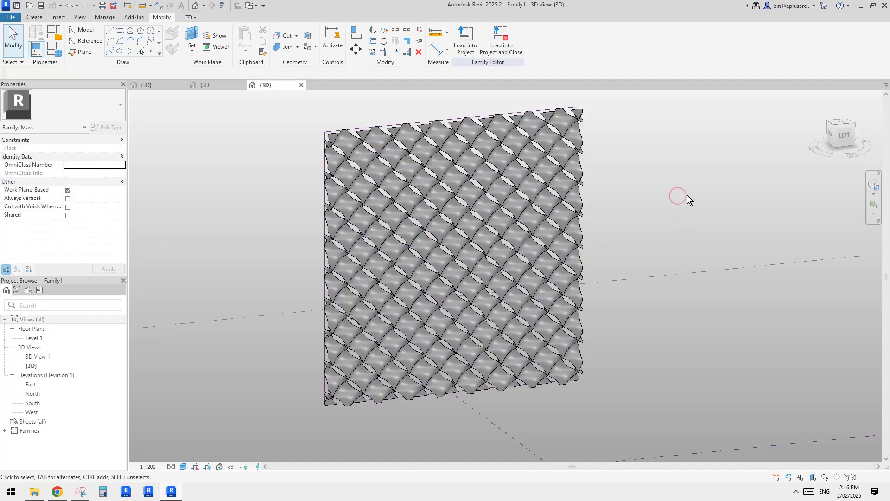
- Set the divided surface's U grid distance to 3000 and its V grid distance to 300
{"action": "scroll", "coordinate": [522, 314], "scroll_direction": "up", "scroll_amount": 2}
{"action": "left_click", "coordinate": [468, 278]}
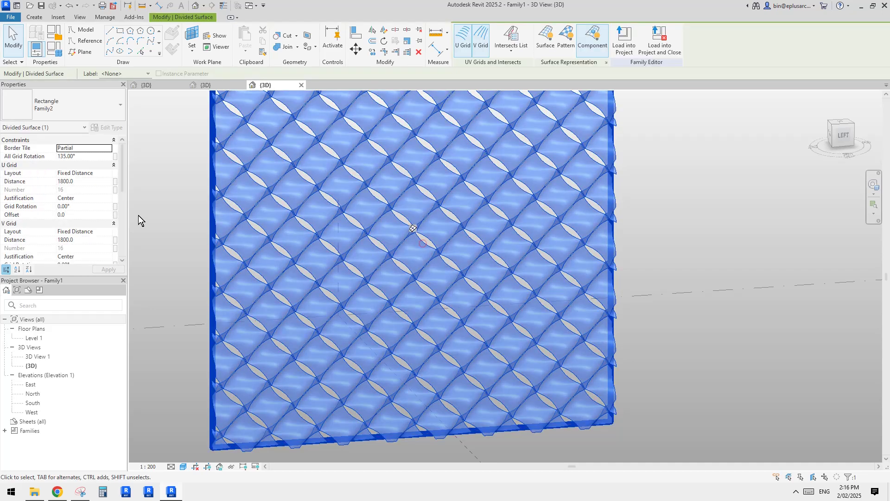
{"action": "left_click", "coordinate": [85, 181]}
{"action": "type", "text": "3000"}
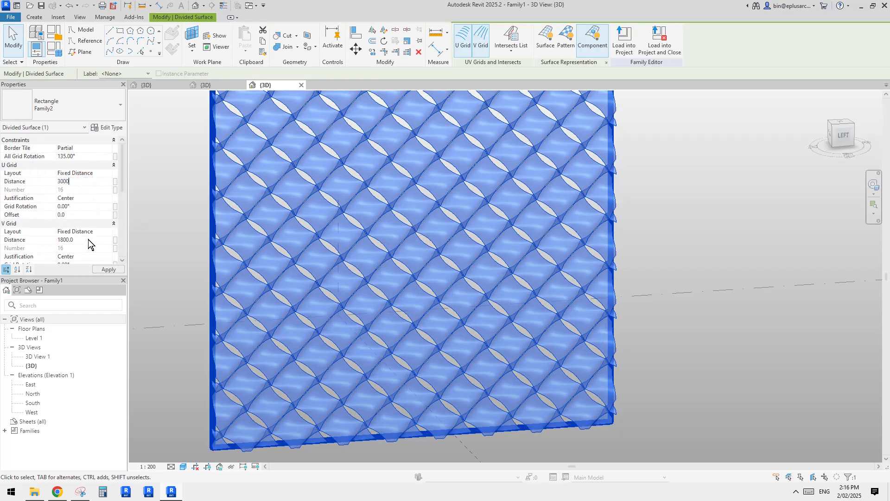
{"action": "left_click", "coordinate": [88, 239]}
{"action": "type", "text": "300.0"}
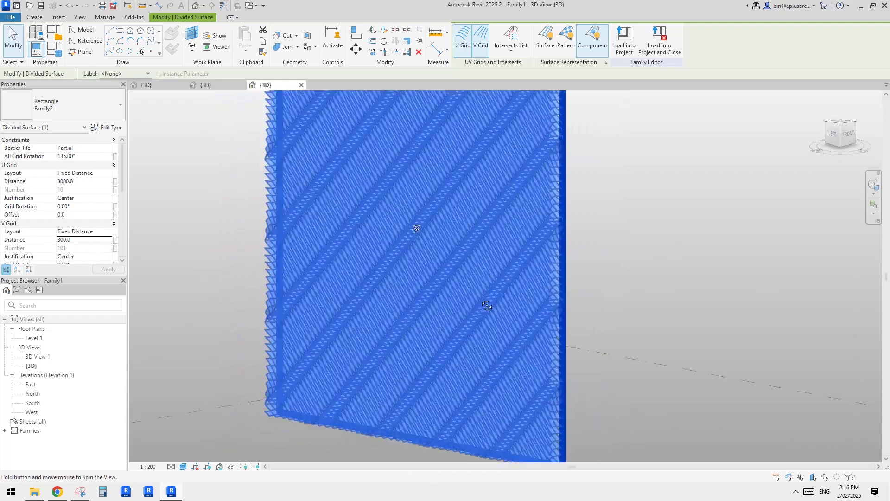
{"action": "key", "text": "Escape"}
{"action": "middle_click_drag", "start_coordinate": [480, 279], "coordinate": [535, 299], "text": "shift"}
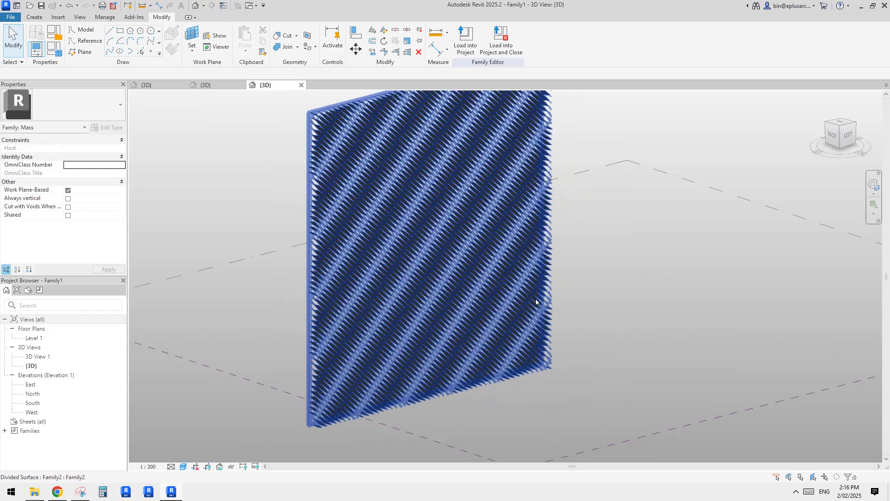
- Set the divided surface's V grid distance to 3000 and view the panels from the front
{"action": "left_click", "coordinate": [462, 263]}
{"action": "scroll", "coordinate": [462, 262], "scroll_direction": "up", "scroll_amount": 3}
{"action": "left_click", "coordinate": [693, 323]}
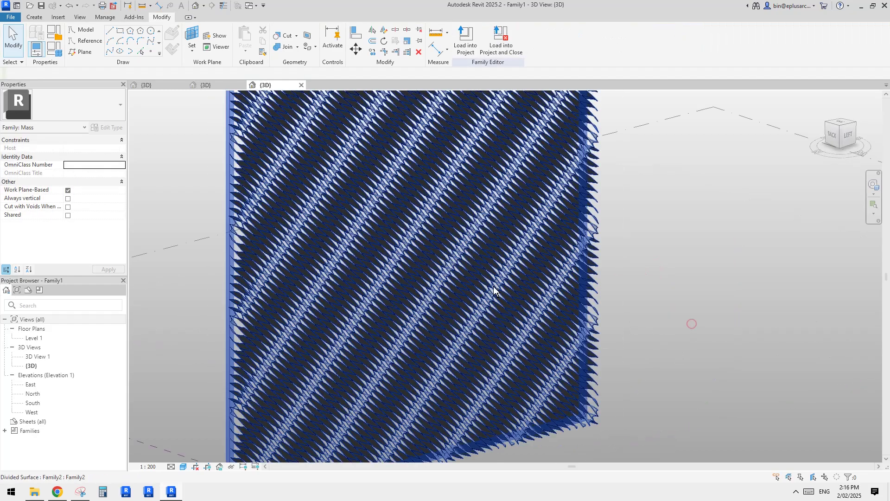
{"action": "left_click", "coordinate": [84, 240]}
{"action": "type", "text": "3000"}
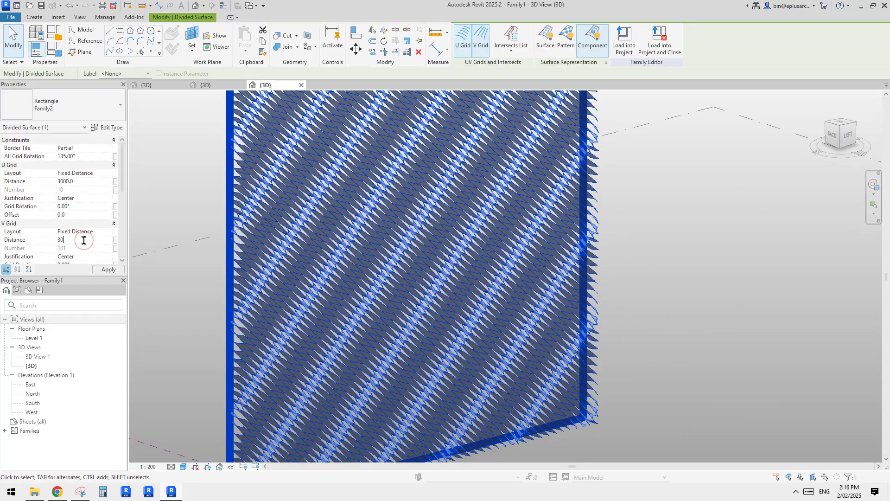
{"action": "left_click", "coordinate": [684, 222]}
{"action": "middle_click_drag", "start_coordinate": [679, 231], "coordinate": [481, 235], "text": "shift"}
{"action": "scroll", "coordinate": [594, 285], "scroll_direction": "up", "scroll_amount": 2}
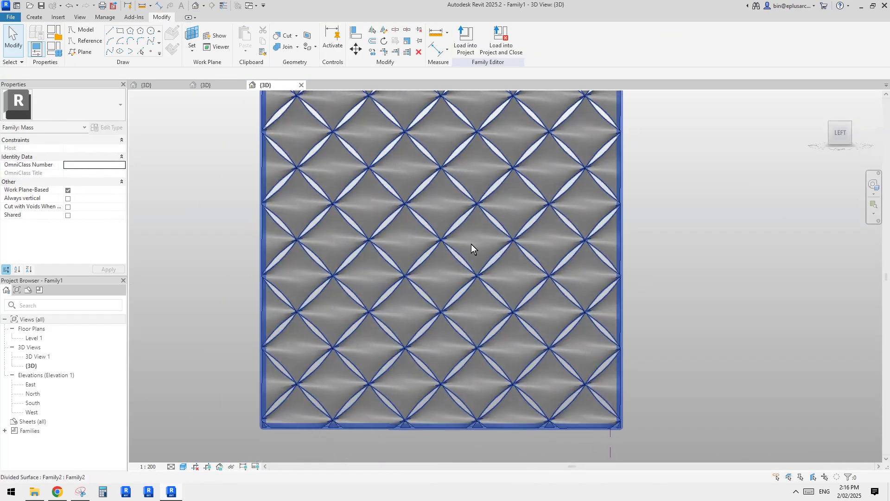
- Select all instances of the Family2 curtain panel and set their ofs to 500
{"action": "left_click", "coordinate": [471, 244]}
{"action": "left_click", "coordinate": [472, 245]}
{"action": "left_click", "coordinate": [189, 204]}
{"action": "key", "text": "Tab"}
{"action": "left_click", "coordinate": [480, 249]}
{"action": "left_click", "coordinate": [87, 199]}
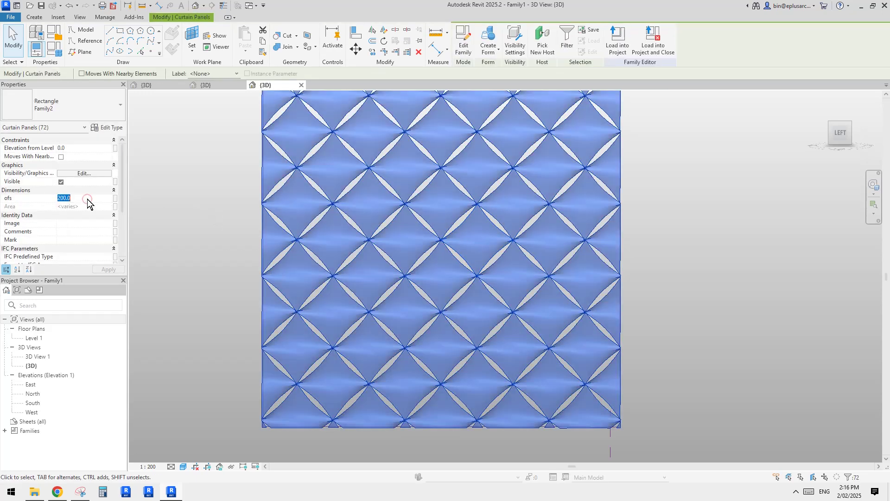
{"action": "type", "text": "500"}
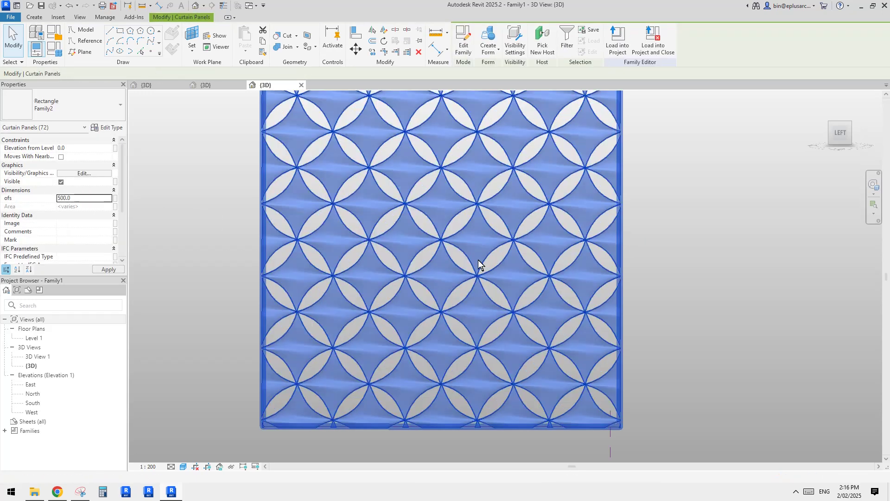
{"action": "left_click", "coordinate": [203, 212]}
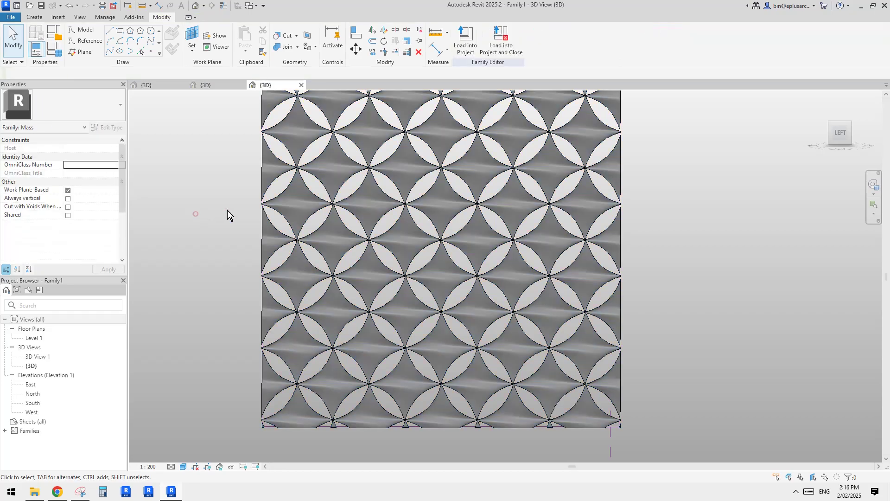
{"action": "middle_click_drag", "start_coordinate": [498, 257], "coordinate": [498, 280], "text": "shift"}
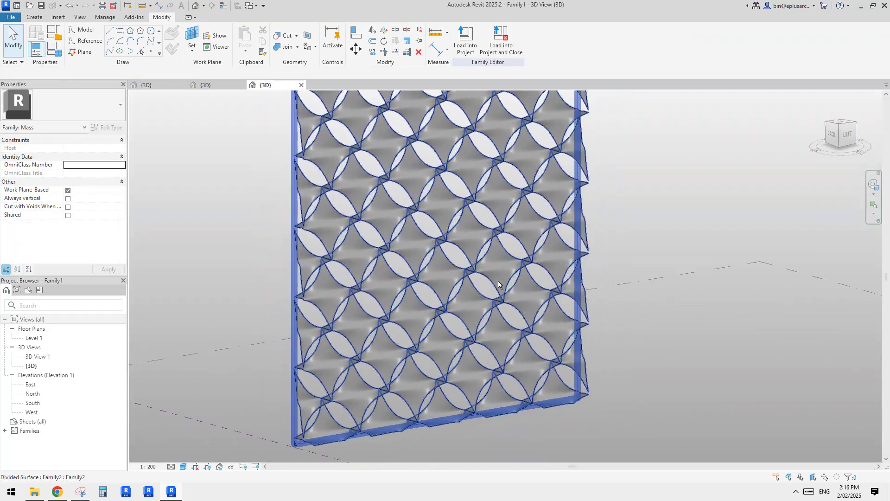
- Look through the divided surface's properties, and set the Family2 panel type's d parameter to 1500
{"action": "left_click", "coordinate": [498, 280]}
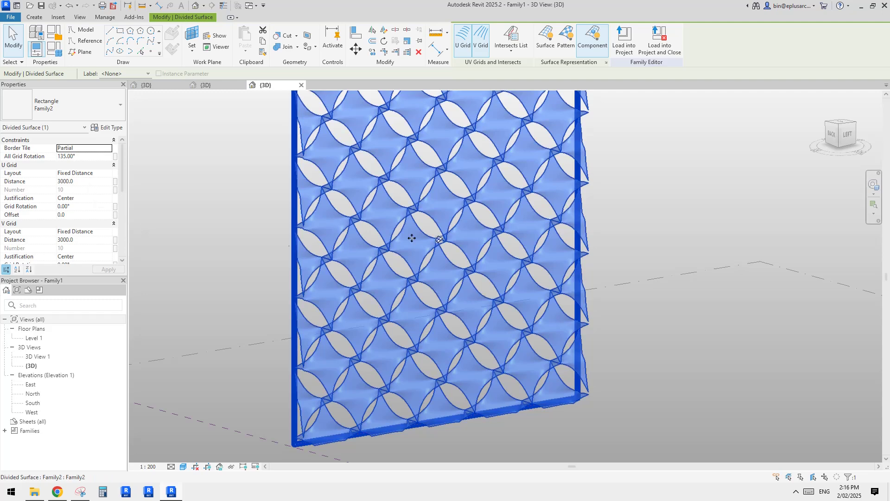
{"action": "scroll", "coordinate": [96, 239], "scroll_direction": "down", "scroll_amount": 4}
{"action": "scroll", "coordinate": [85, 232], "scroll_direction": "up", "scroll_amount": 1}
{"action": "scroll", "coordinate": [84, 232], "scroll_direction": "down", "scroll_amount": 2}
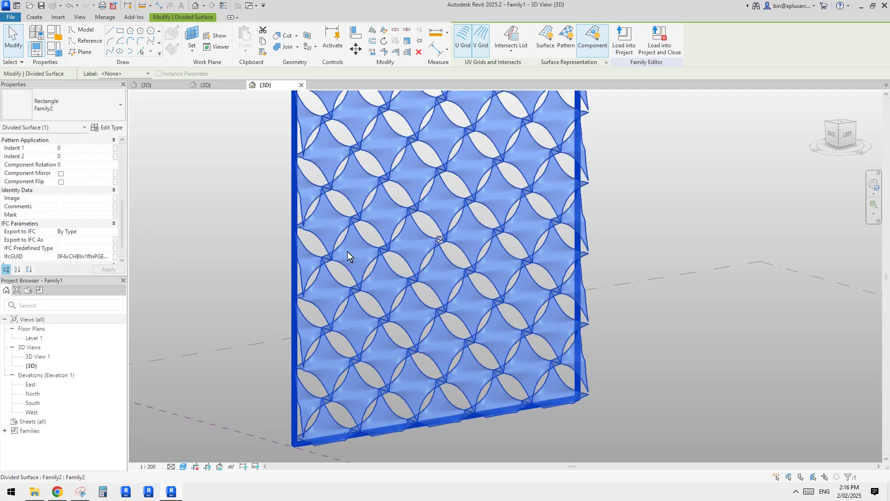
{"action": "key", "text": "Escape"}
{"action": "left_click", "coordinate": [416, 252]}
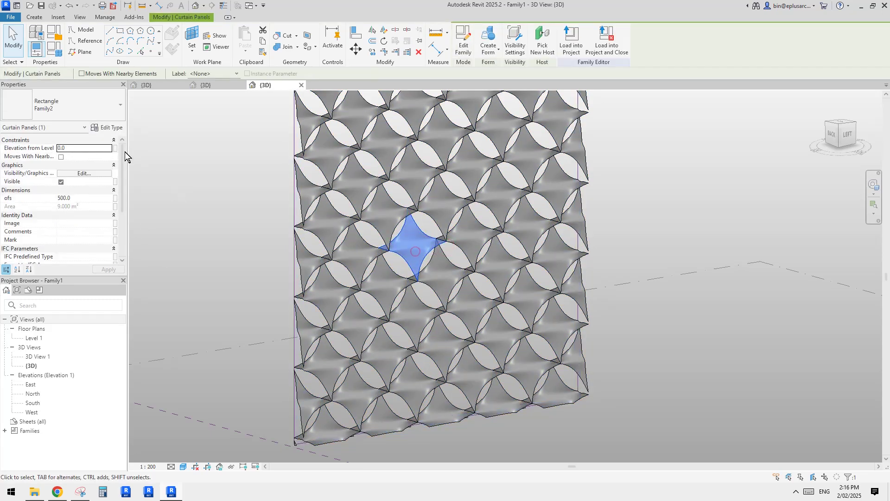
{"action": "left_click", "coordinate": [110, 128]}
{"action": "left_click", "coordinate": [246, 205]}
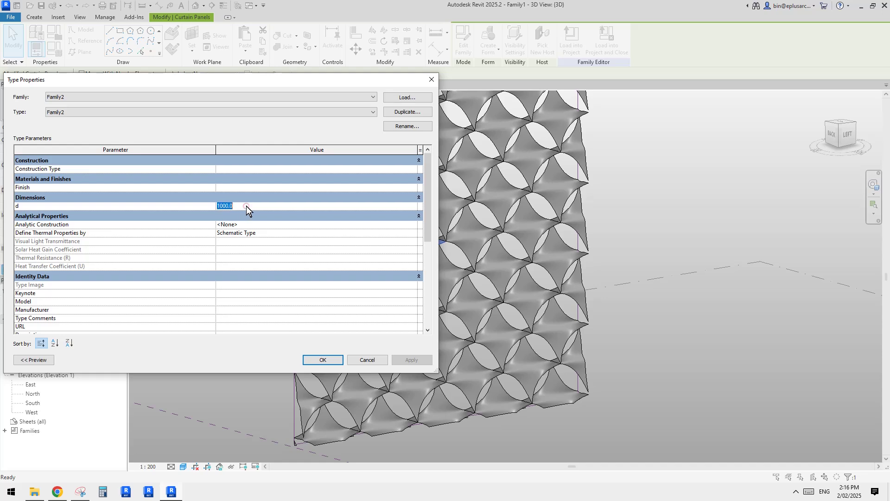
{"action": "type", "text": "1500"}
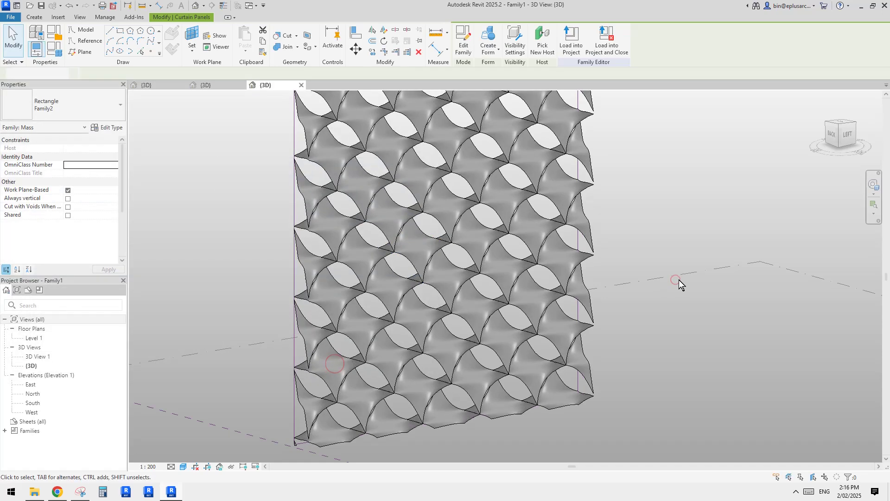
{"action": "left_click", "coordinate": [678, 283]}
- In the Graphic Display Options, enable anti-aliased lines, cast shadows and ambient shadows, with sun 70, ambient light 40 and shadows 30
{"action": "middle_click_drag", "start_coordinate": [672, 291], "coordinate": [567, 277], "text": "shift"}
{"action": "middle_click_drag", "start_coordinate": [625, 282], "coordinate": [558, 292], "text": "shift"}
{"action": "scroll", "coordinate": [515, 275], "scroll_direction": "up", "scroll_amount": 2}
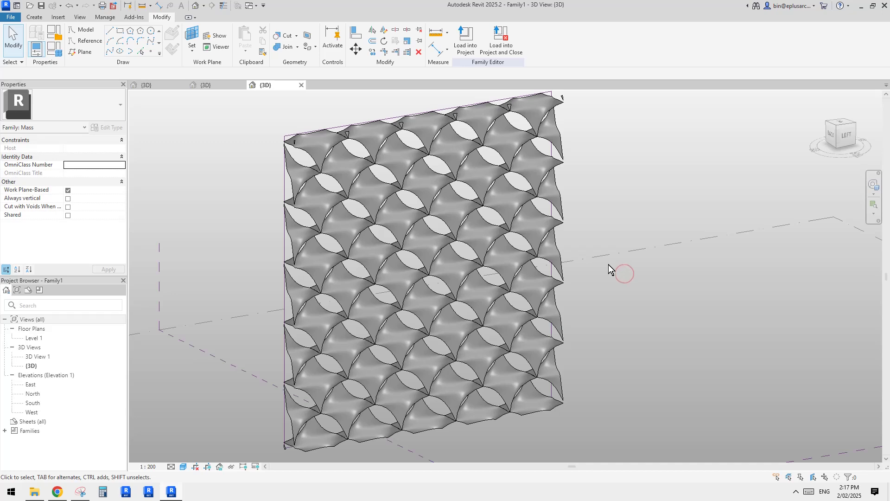
{"action": "middle_click_drag", "start_coordinate": [594, 272], "coordinate": [564, 285], "text": "shift"}
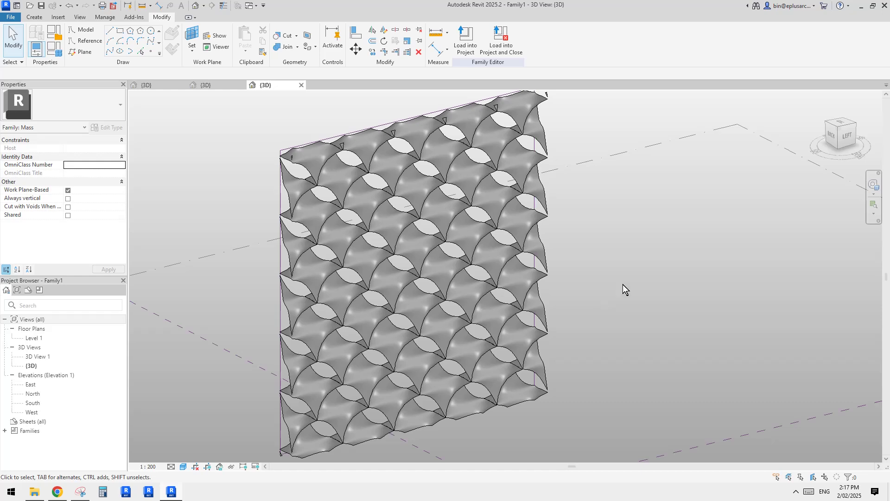
{"action": "key", "text": "g"}
{"action": "key", "text": "d"}
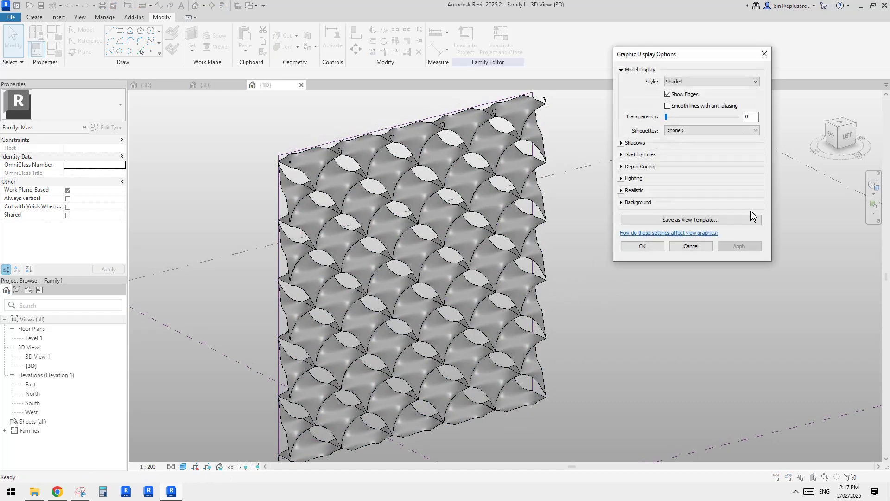
{"action": "left_click", "coordinate": [622, 145]}
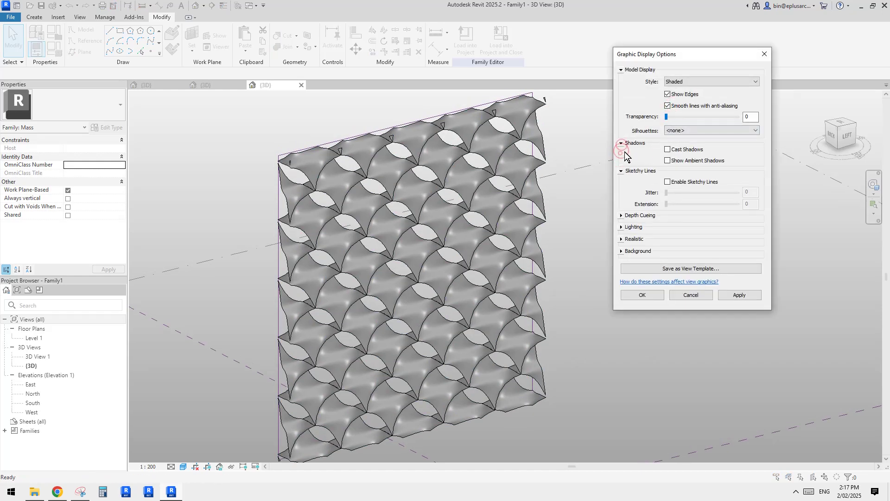
{"action": "left_click", "coordinate": [636, 227]}
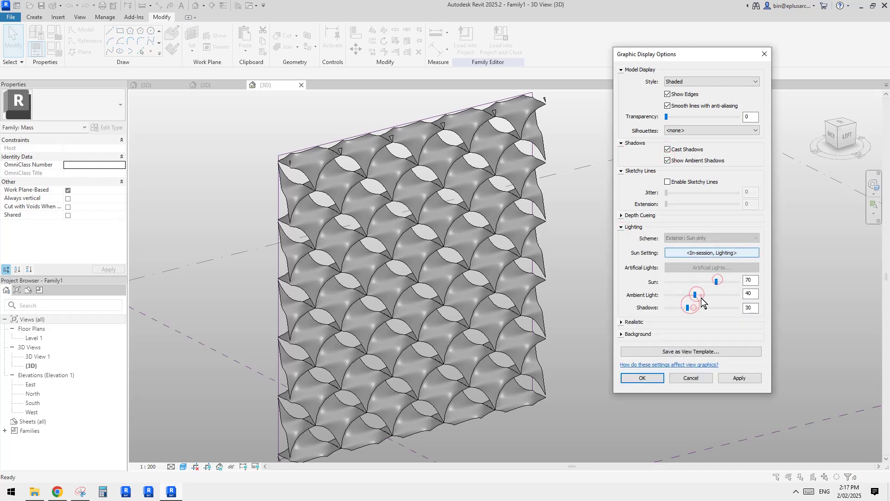
- Set the gradient background's ground color to RGB 064-128-128, apply the display options and inspect the panel wall
{"action": "left_click", "coordinate": [636, 335]}
{"action": "left_click", "coordinate": [704, 390]}
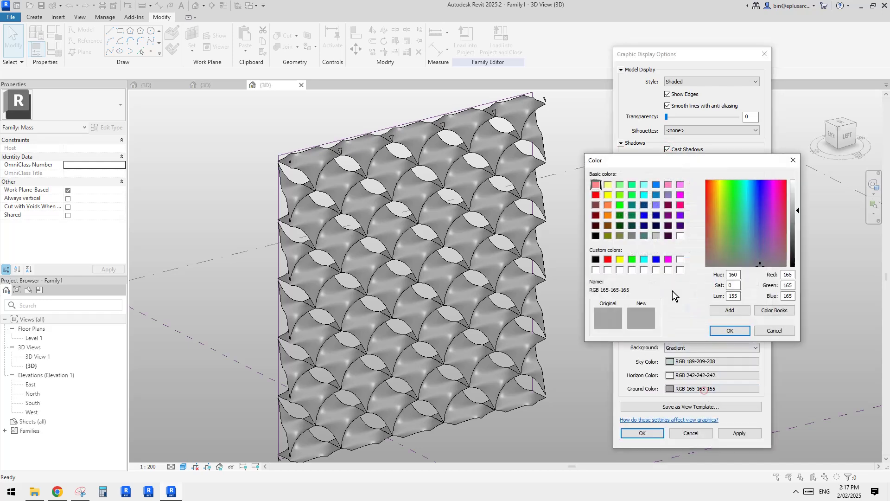
{"action": "left_click", "coordinate": [652, 245]}
{"action": "left_click", "coordinate": [727, 331]}
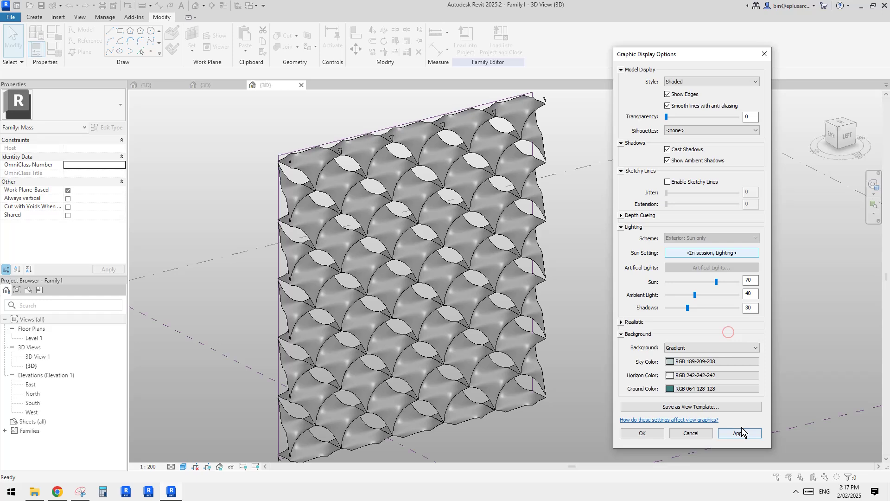
{"action": "left_click", "coordinate": [642, 433]}
{"action": "middle_click_drag", "start_coordinate": [579, 354], "coordinate": [565, 334], "text": "shift"}
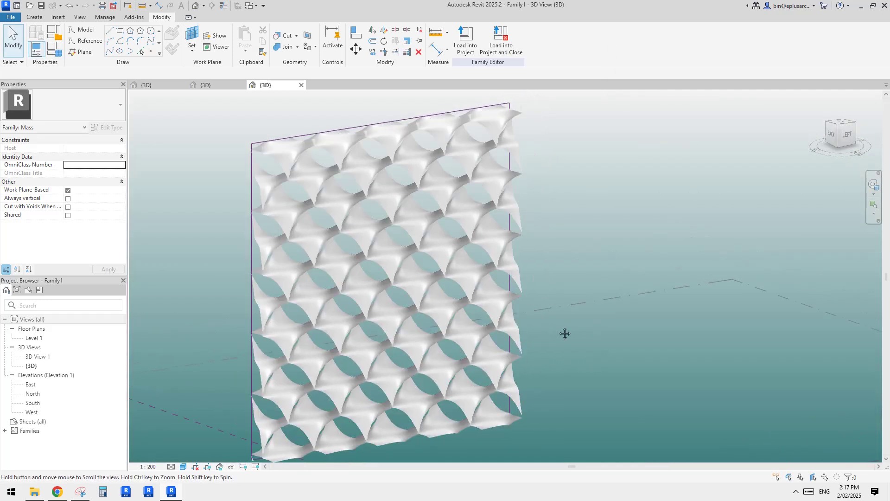